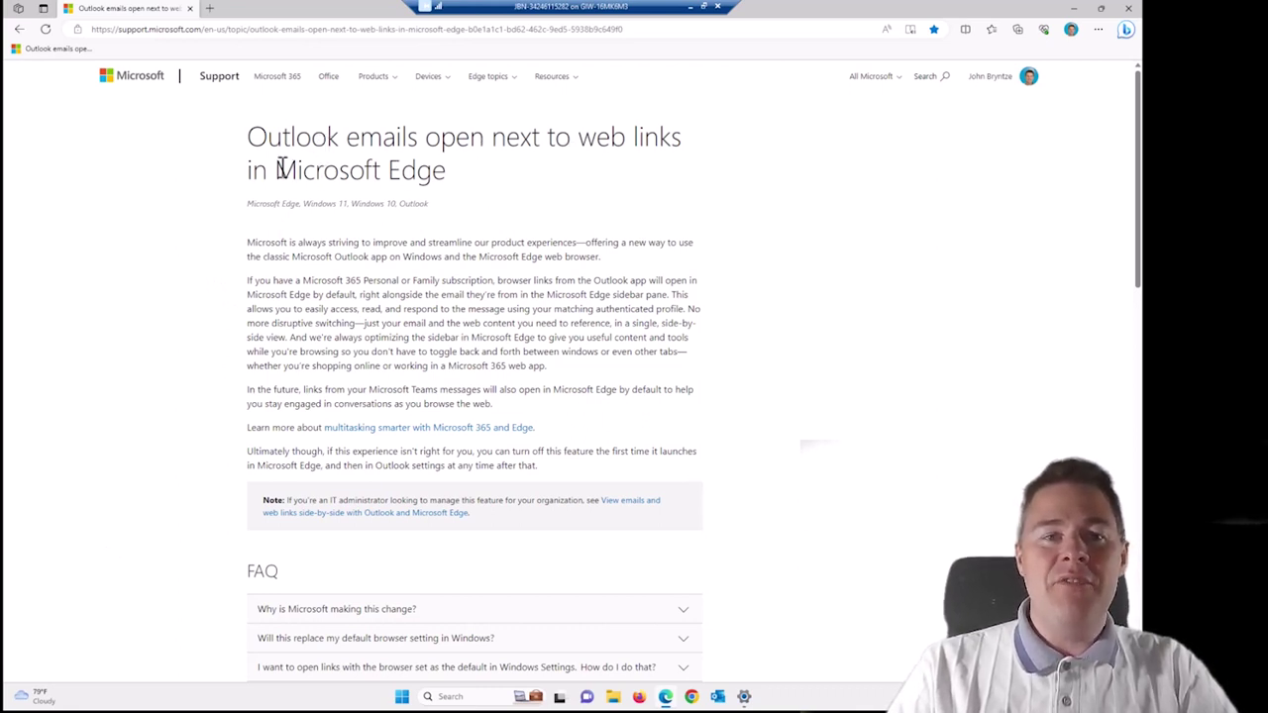
In Outlook, dismiss the search and Simplified tips and open the 'Open this link in Default Browser' email.
drag(278, 169, 439, 178)
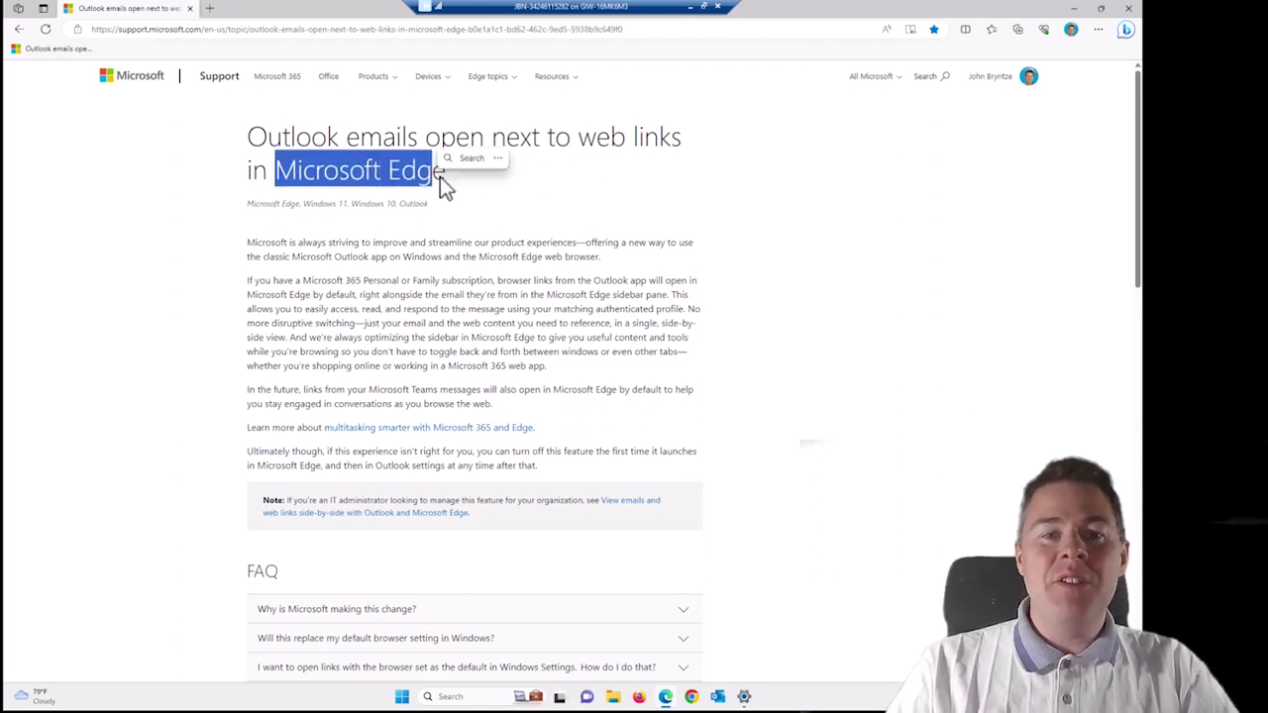
click(490, 243)
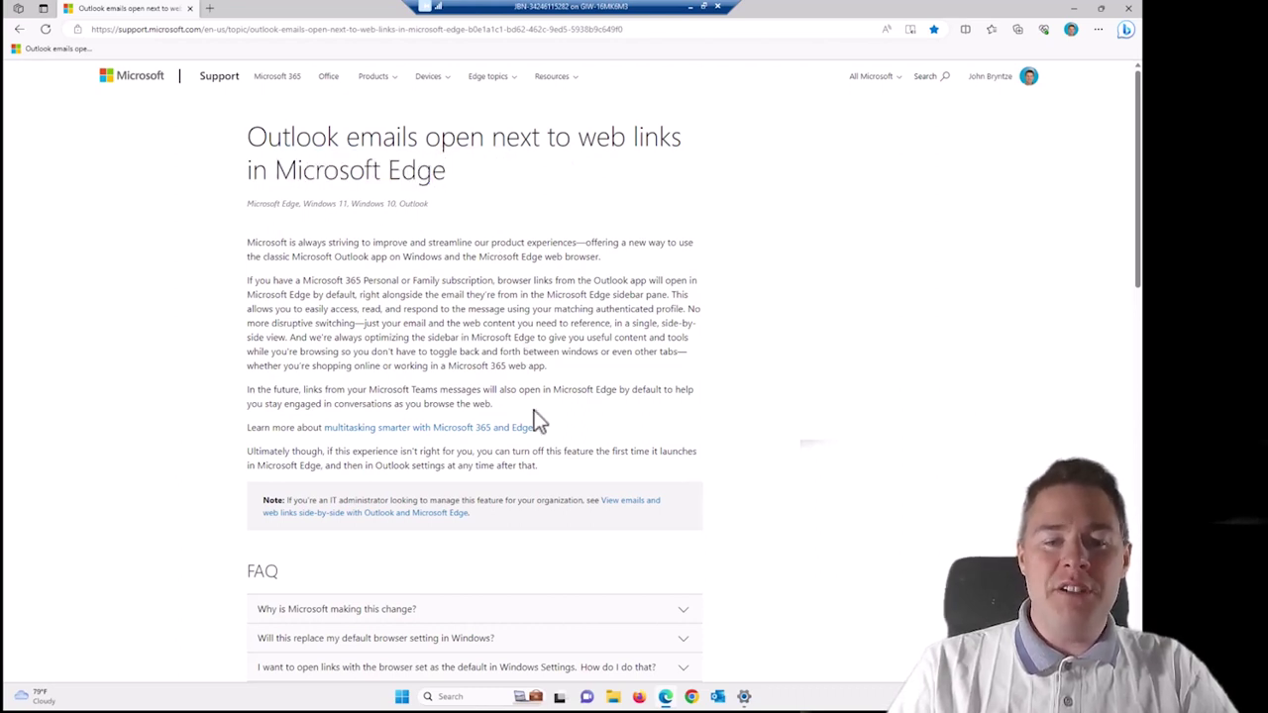
click(718, 697)
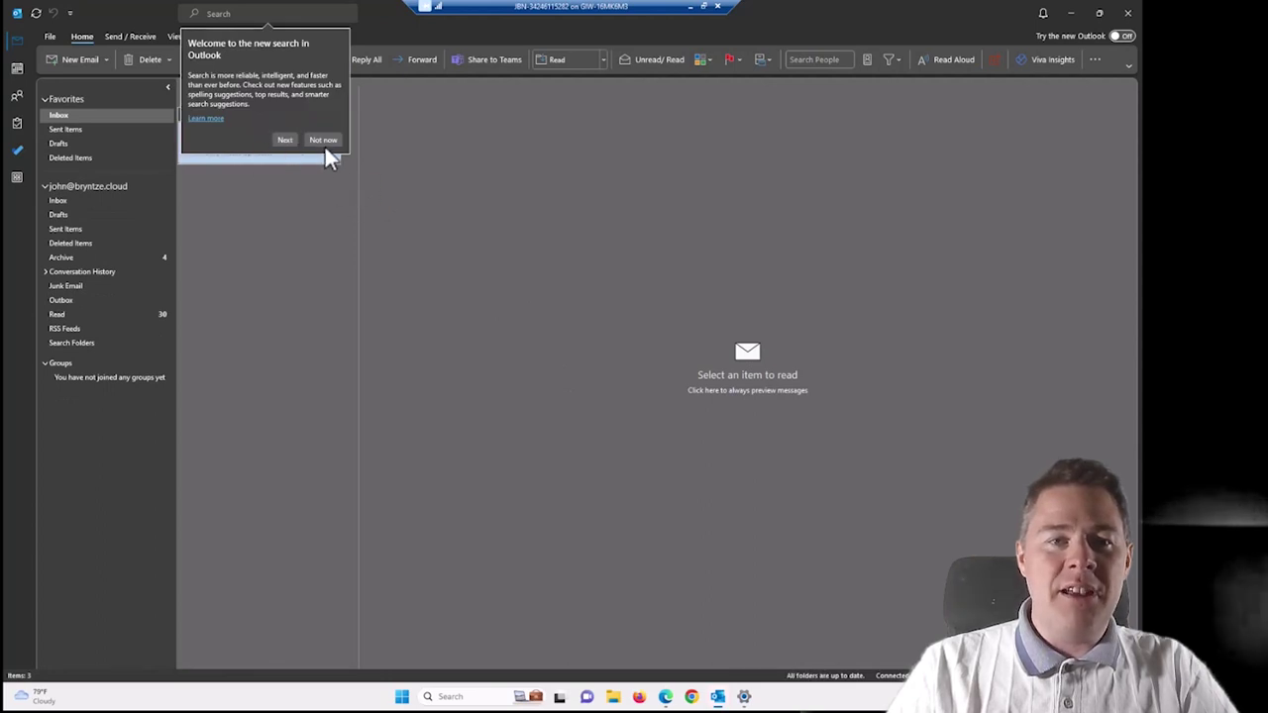
click(324, 143)
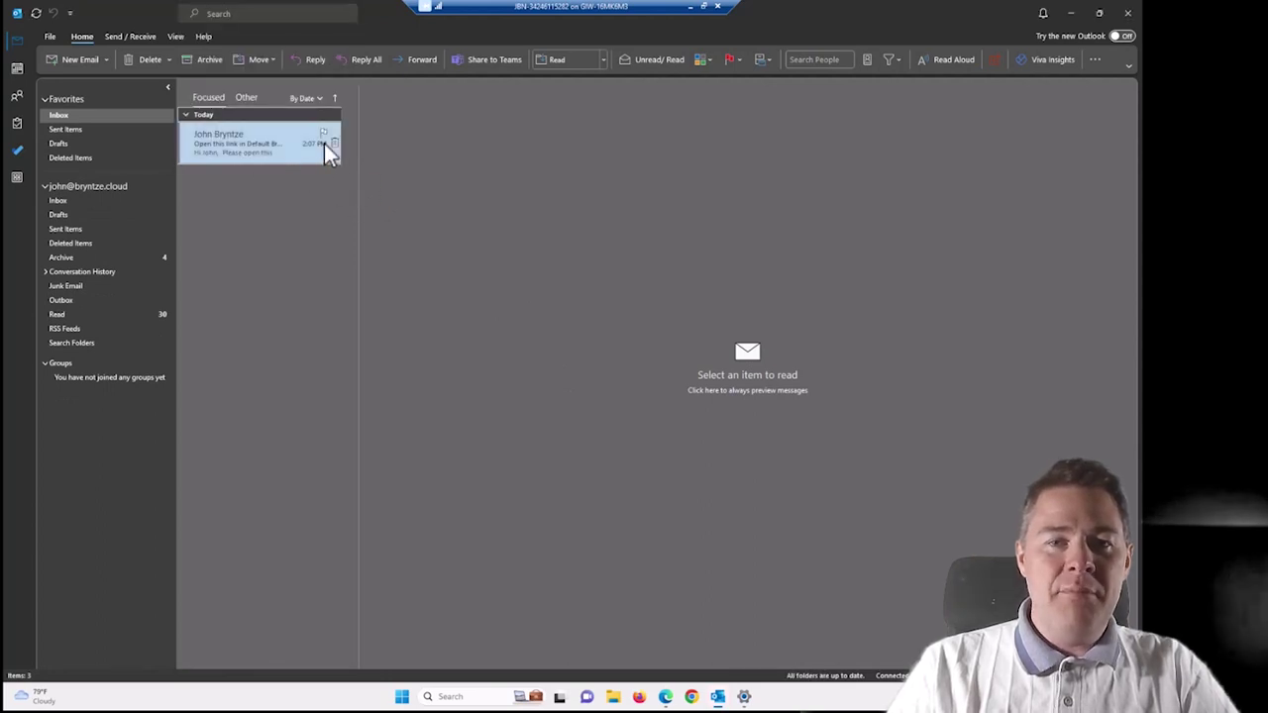
click(263, 145)
click(258, 145)
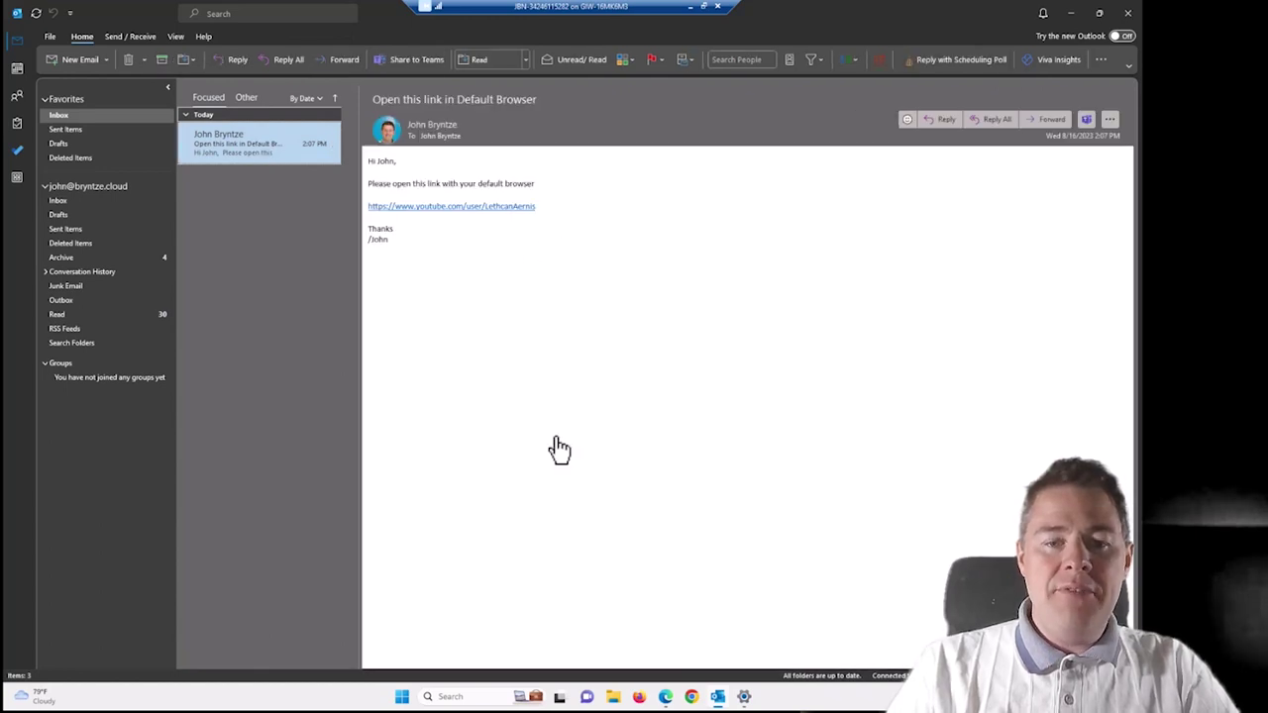
click(402, 698)
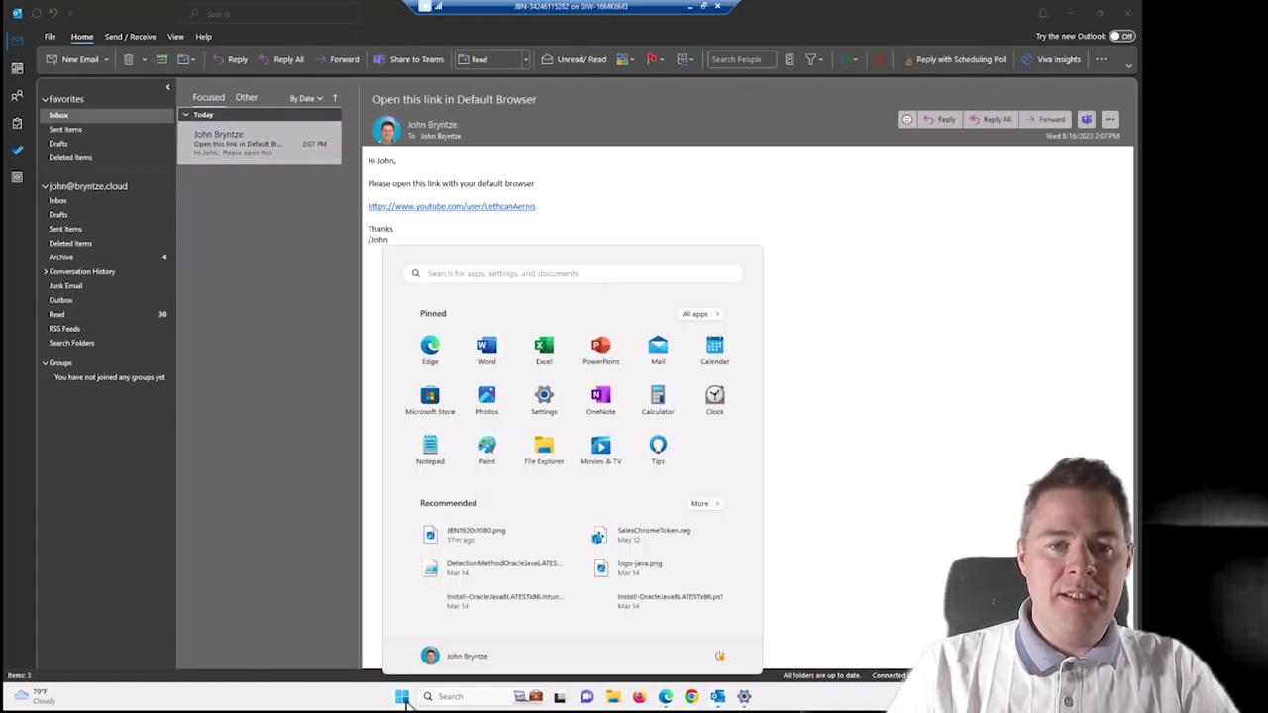
Check in Windows Default apps that Google Chrome is the default browser, then close Settings.
text(default)
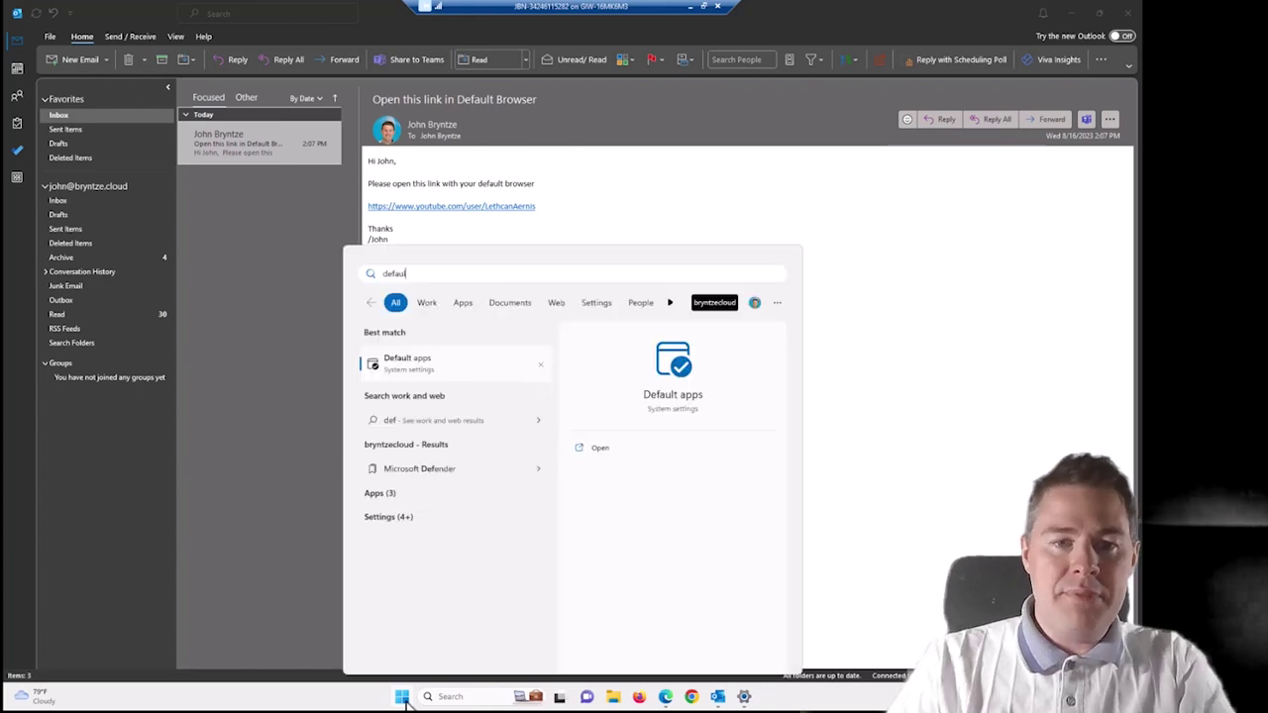
click(414, 360)
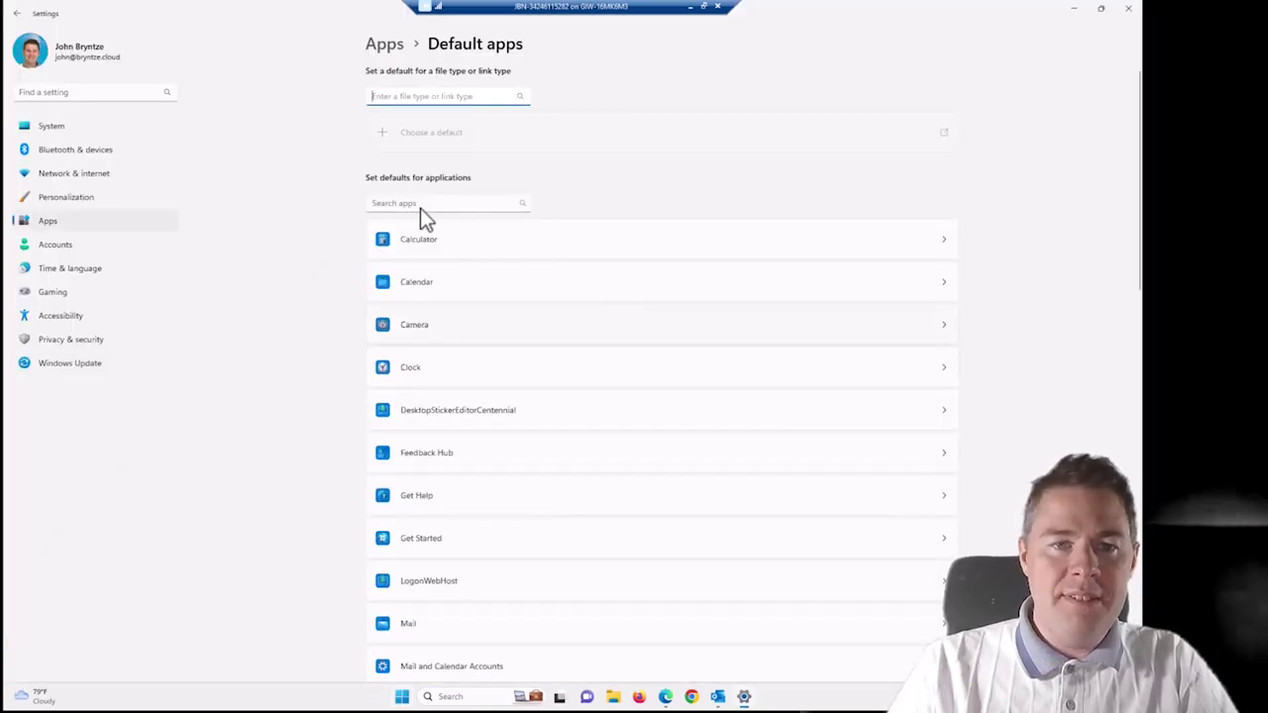
click(420, 205)
text(chr)
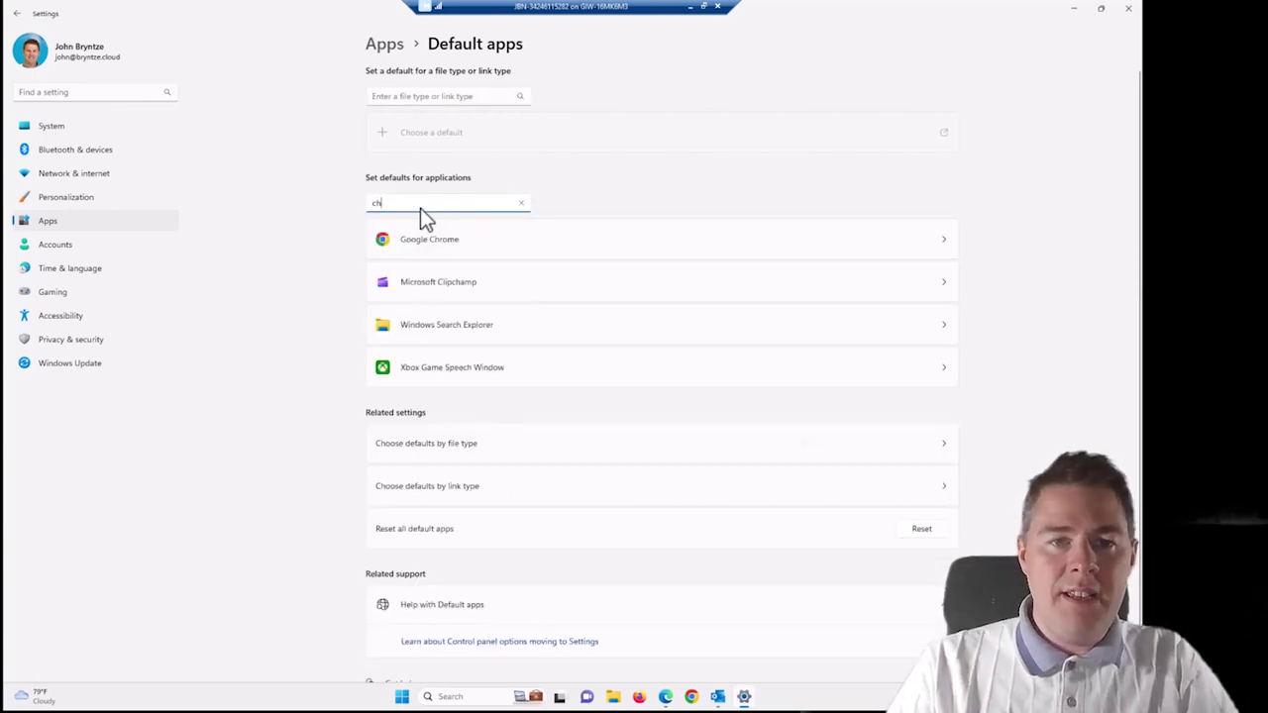
click(581, 241)
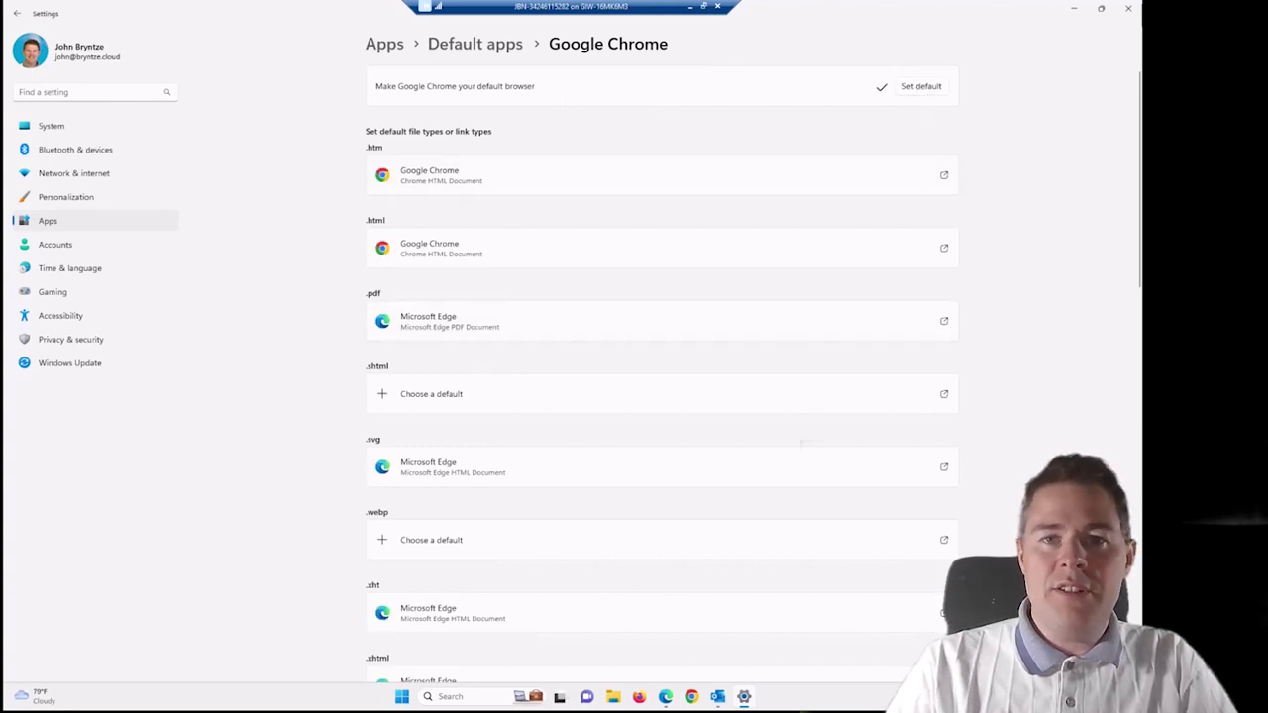
click(1130, 12)
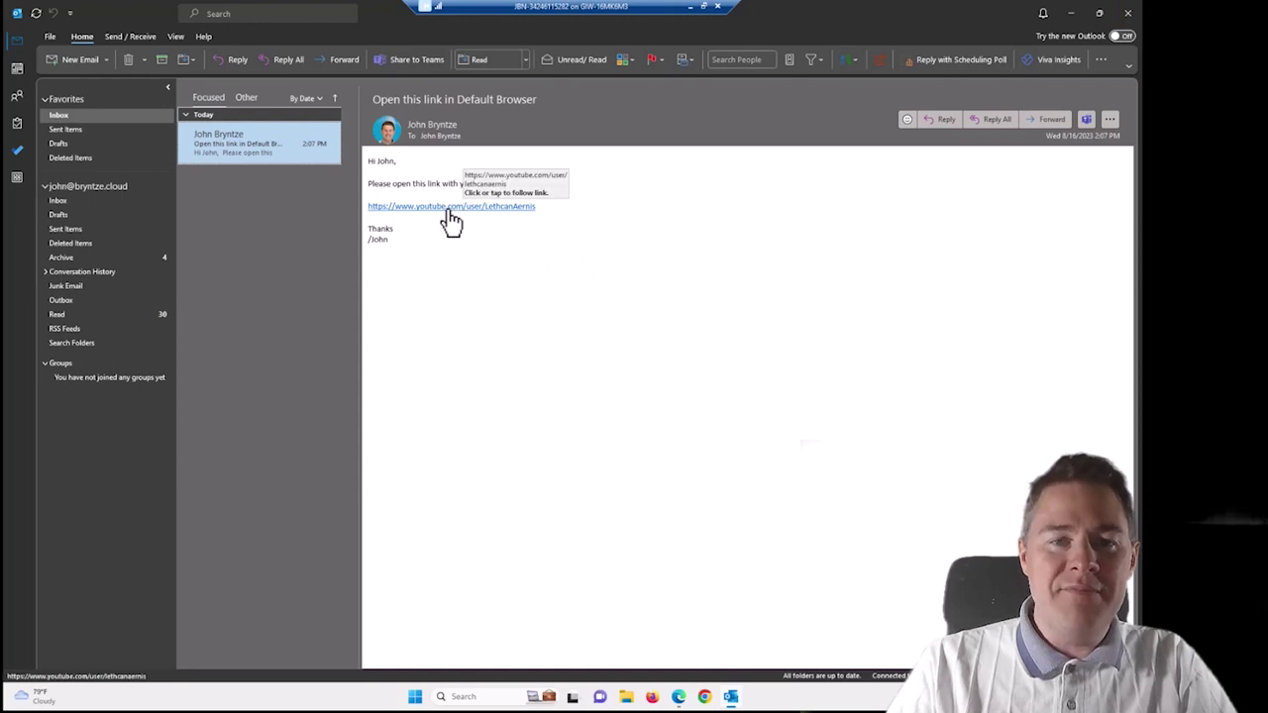
Follow the email's YouTube link, see it open in Microsoft Edge, and return to Outlook.
click(447, 207)
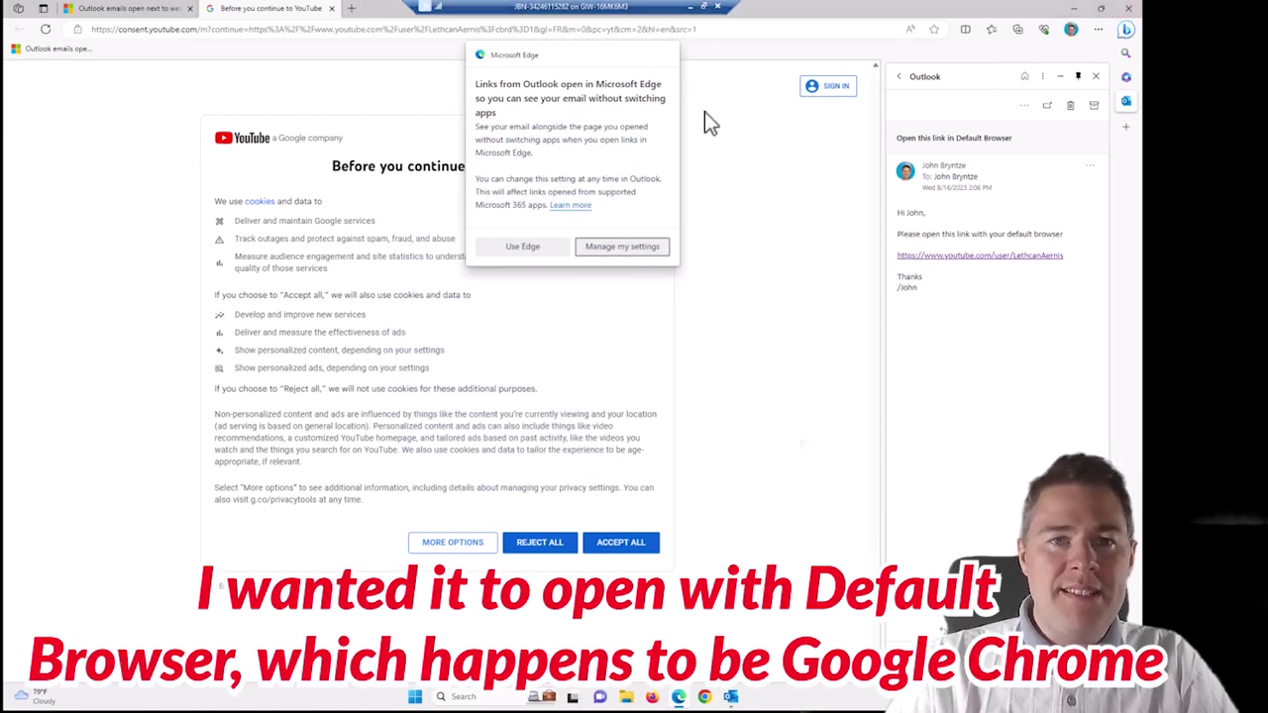
click(733, 697)
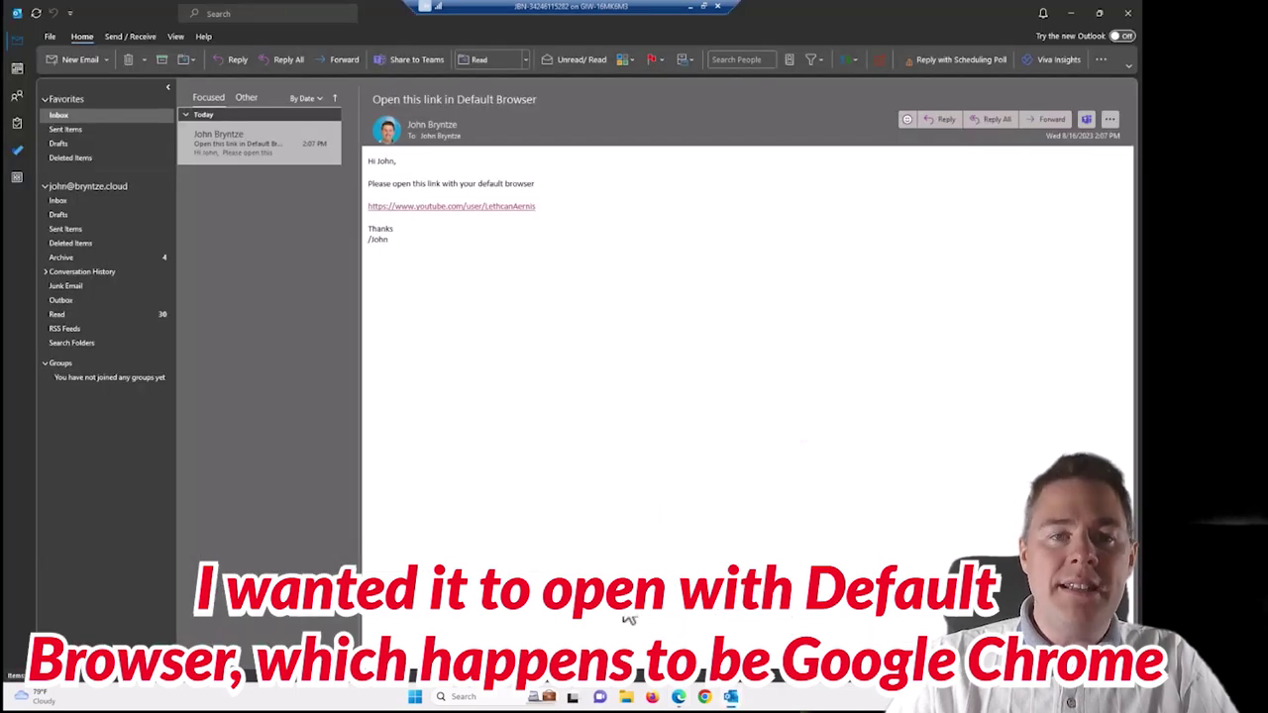
In Outlook's Advanced options, set 'Open hyperlinks from Outlook in' to Default Browser.
click(50, 37)
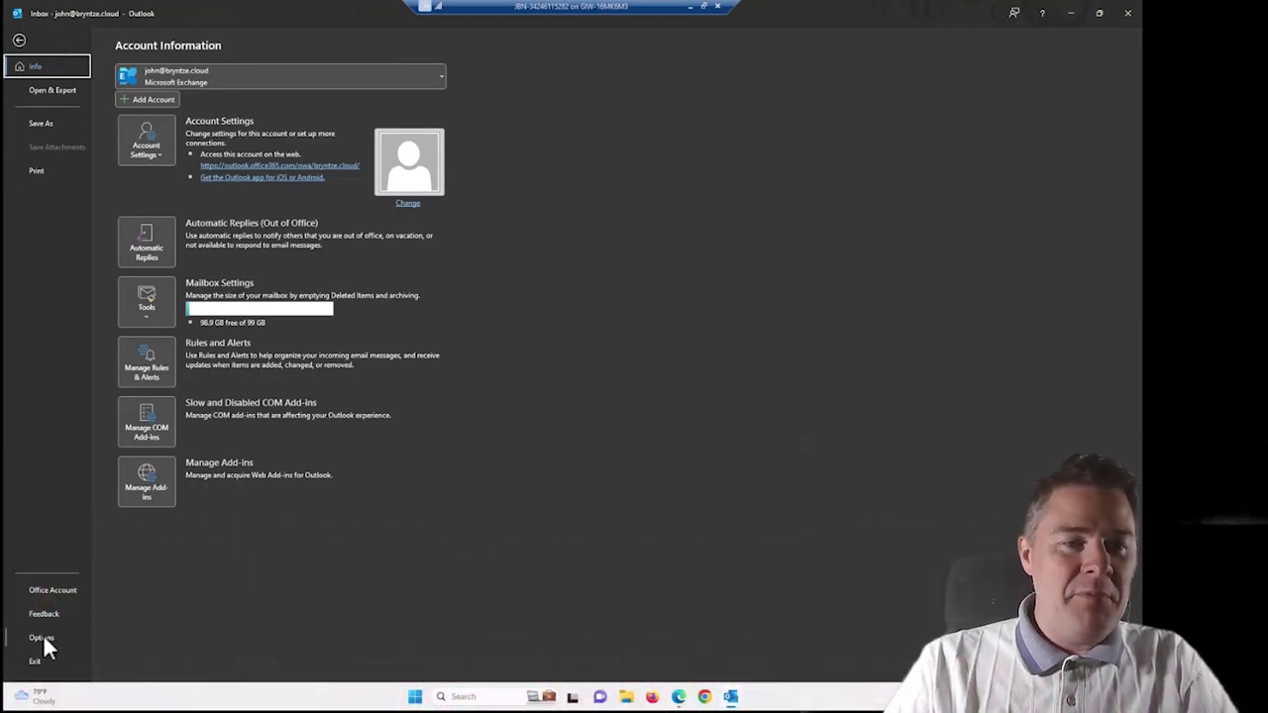
click(42, 637)
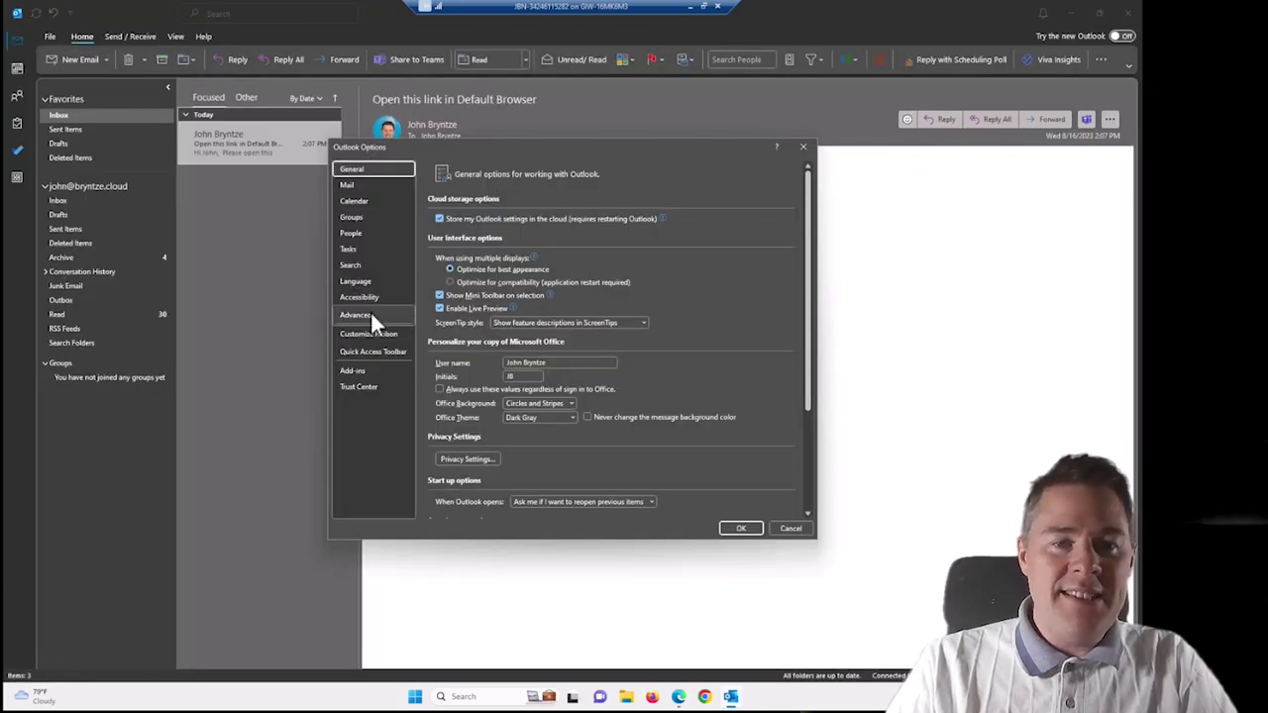
click(360, 314)
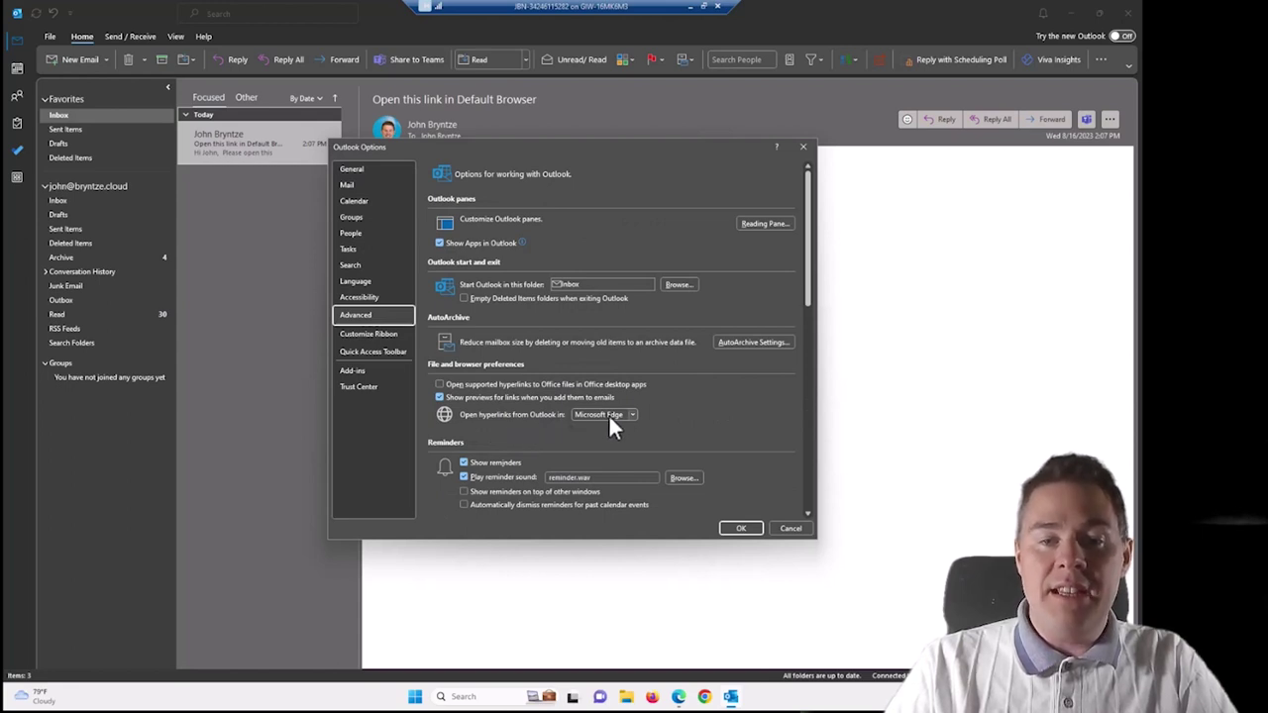
click(608, 414)
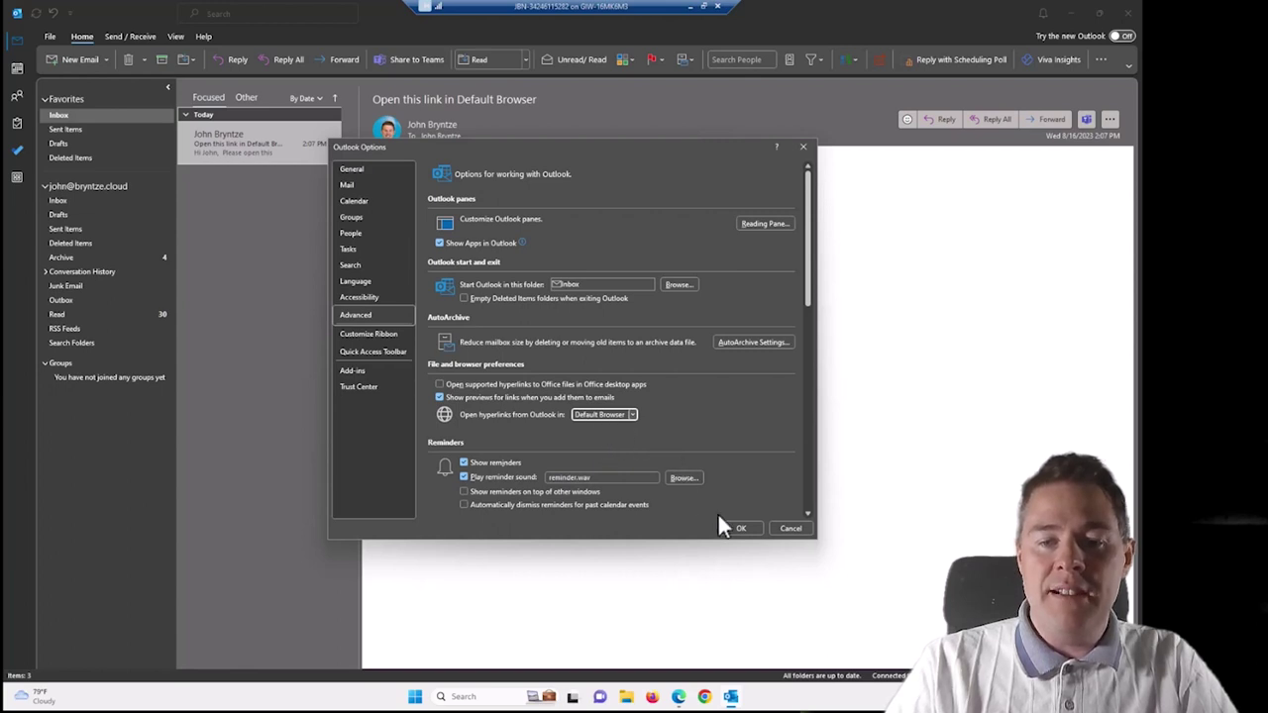
click(739, 529)
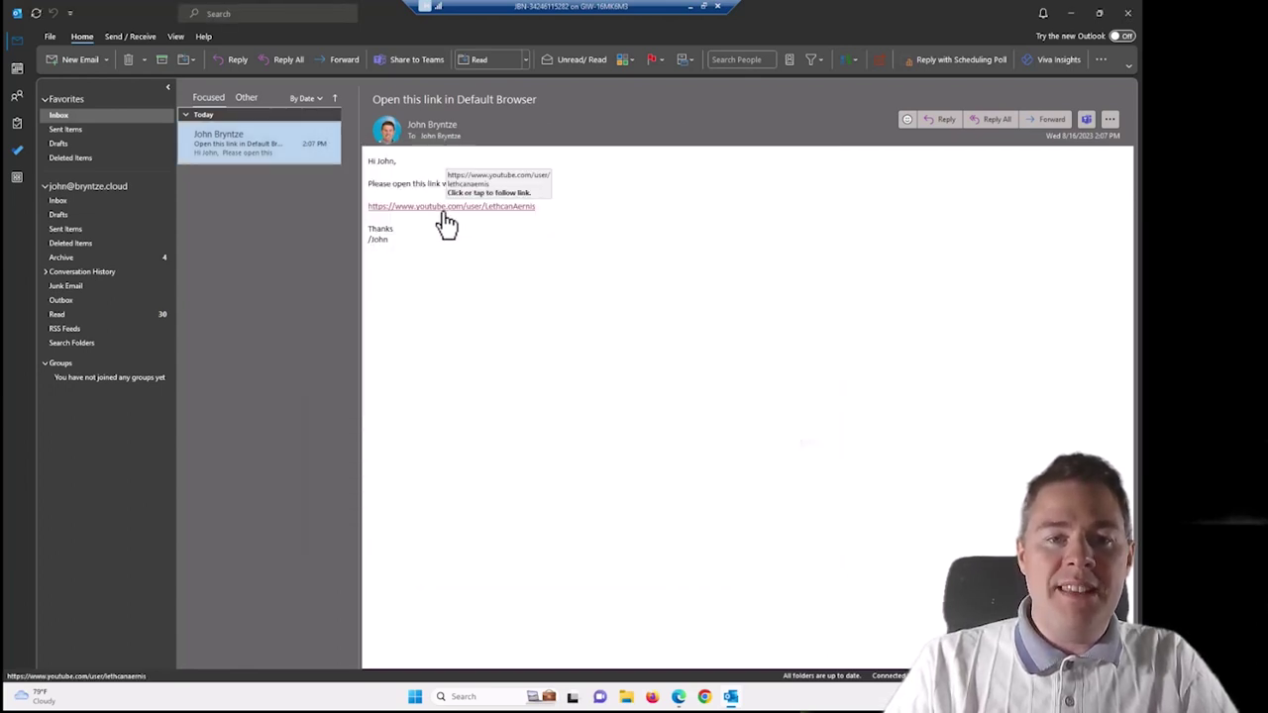
Retest the YouTube link, which opens in Chrome, check its management page, and close Chrome.
click(444, 210)
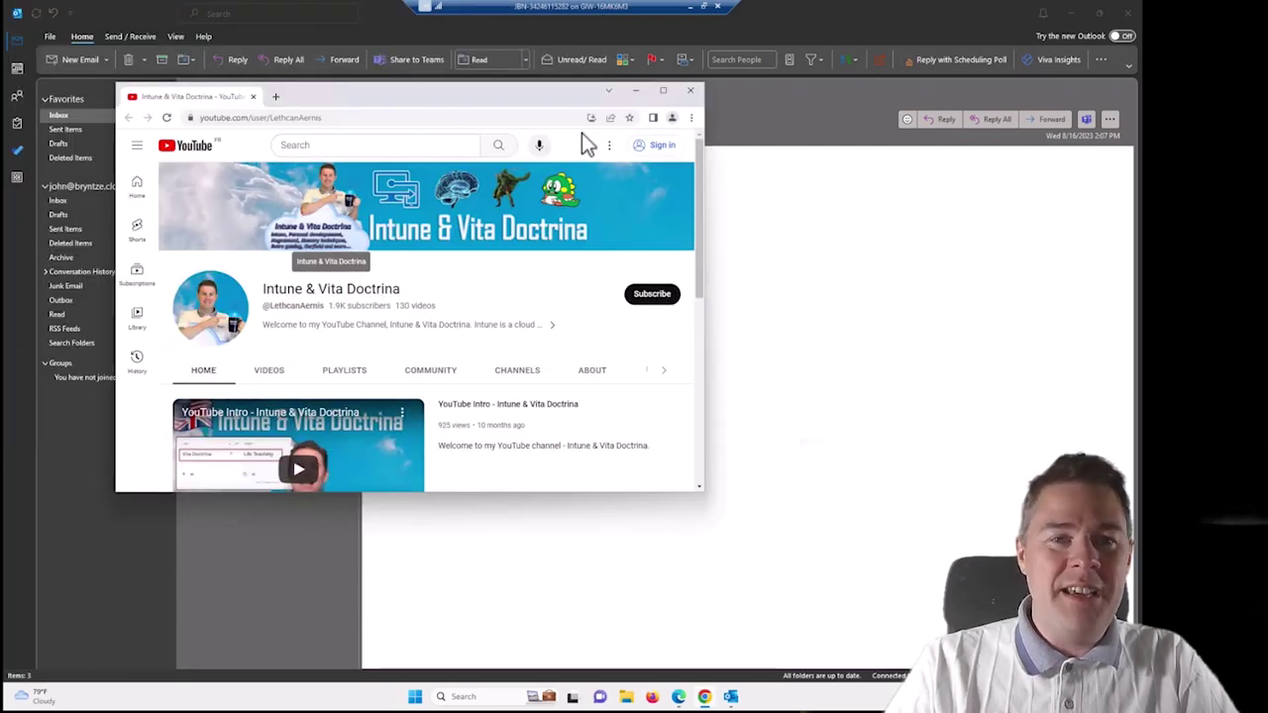
click(691, 118)
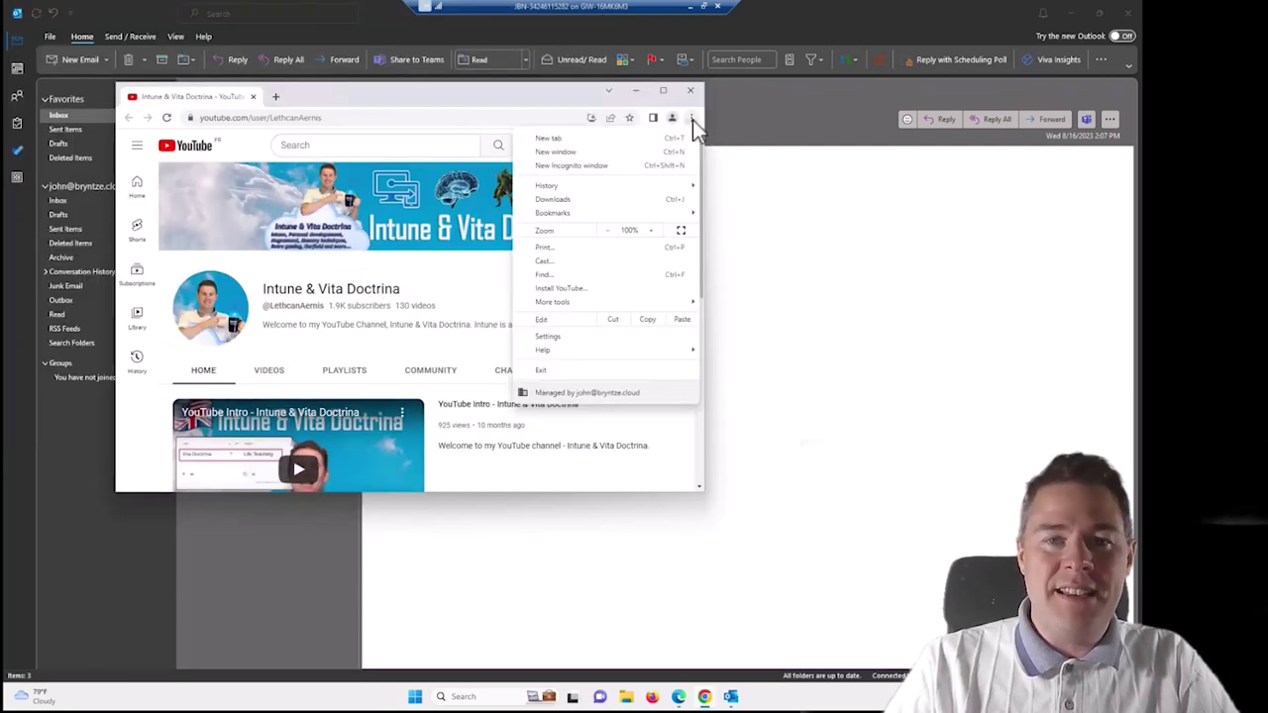
click(546, 394)
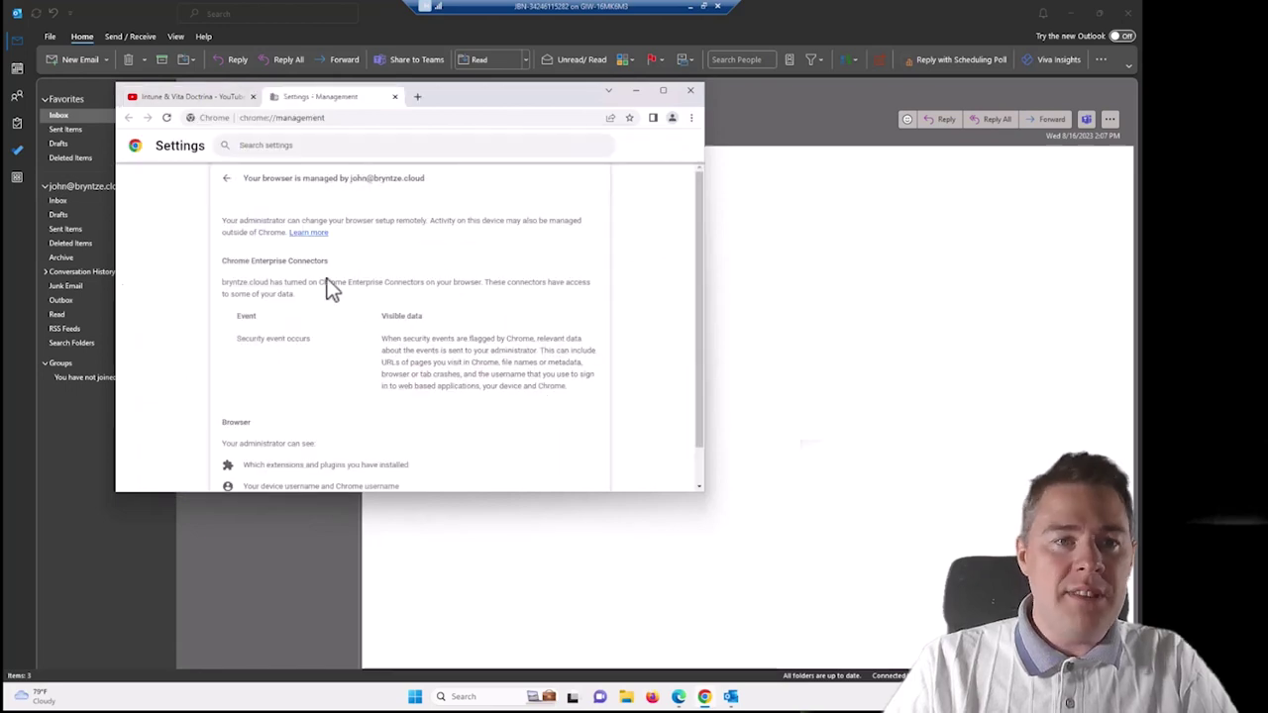
click(690, 91)
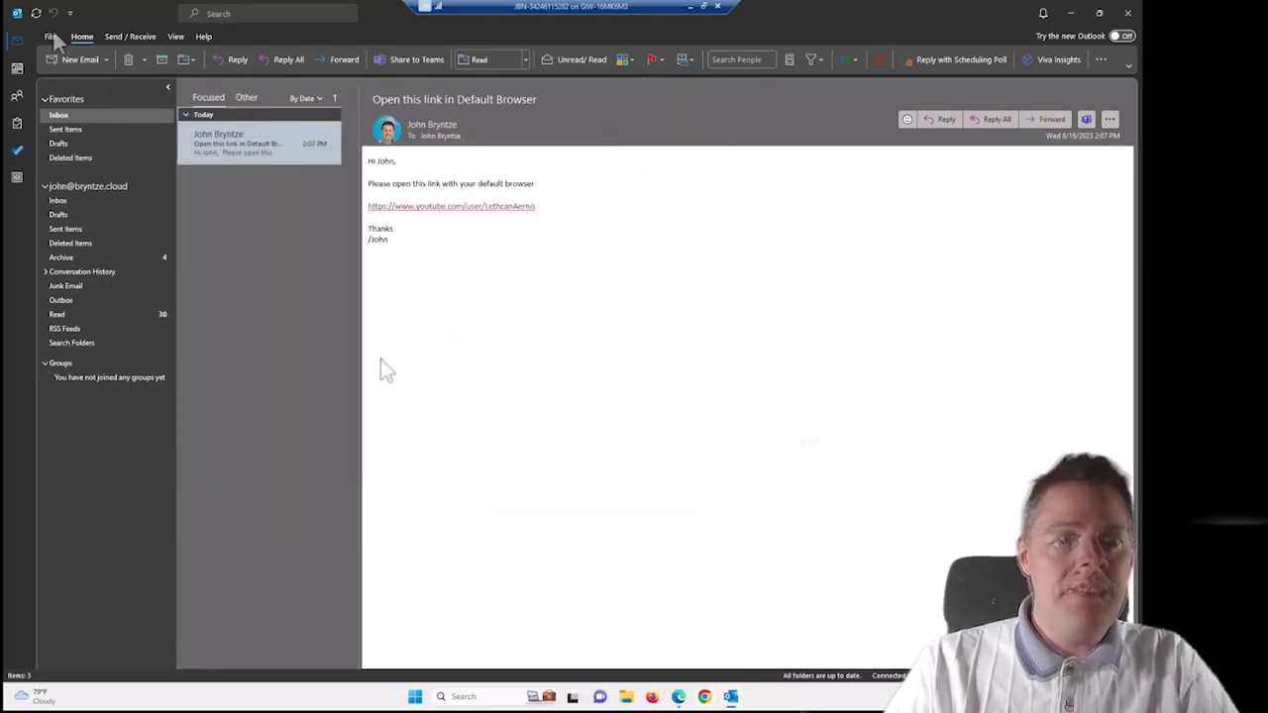
In Outlook's Advanced options, switch 'Open hyperlinks from Outlook in' back to Microsoft Edge.
click(122, 89)
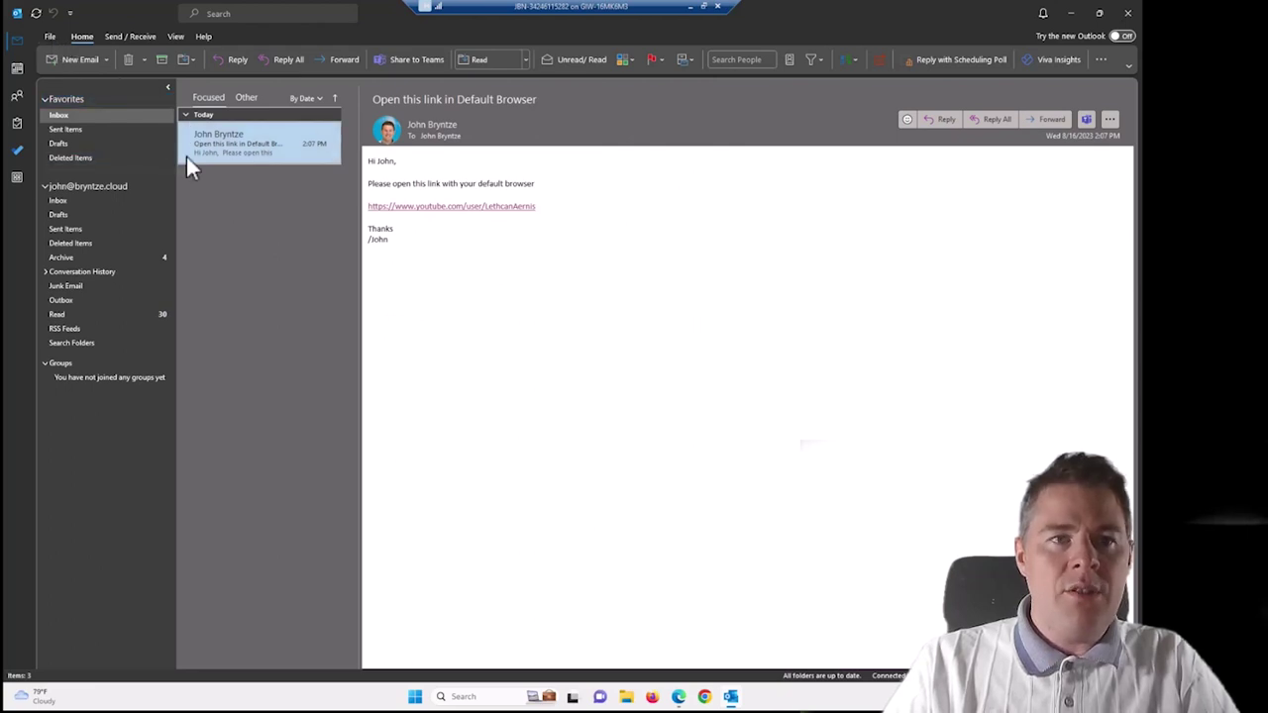
click(47, 36)
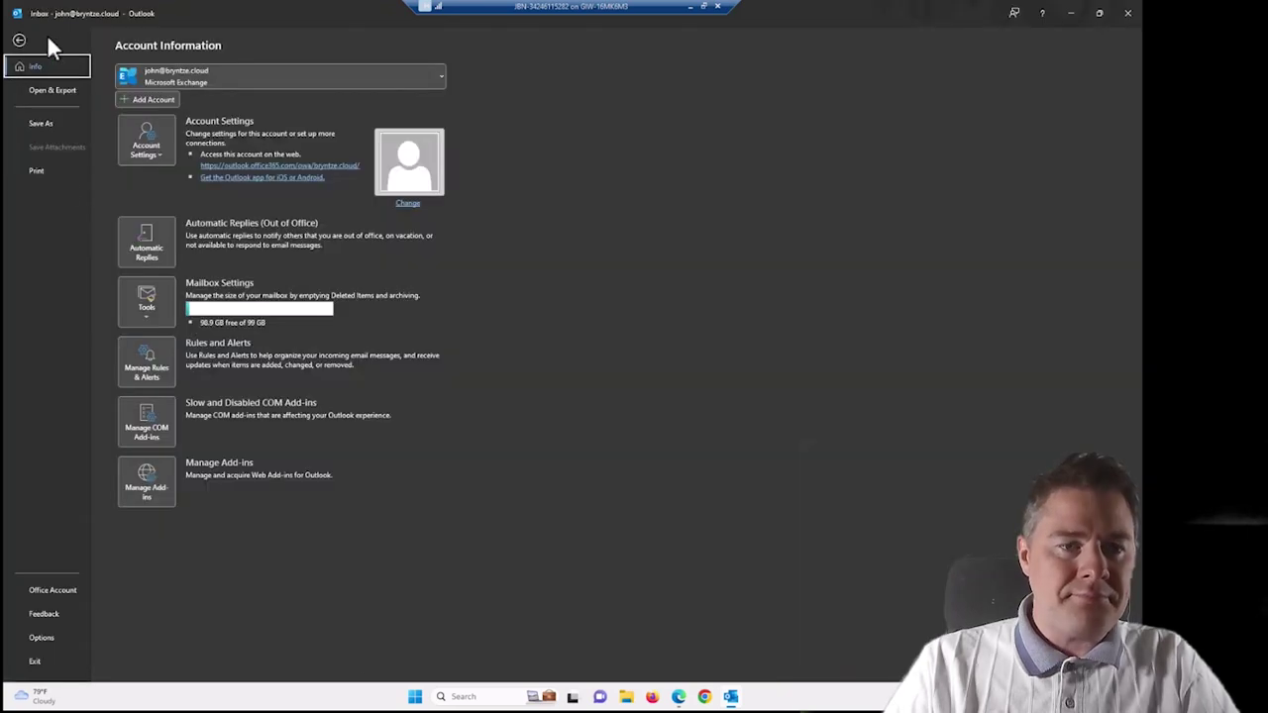
click(42, 637)
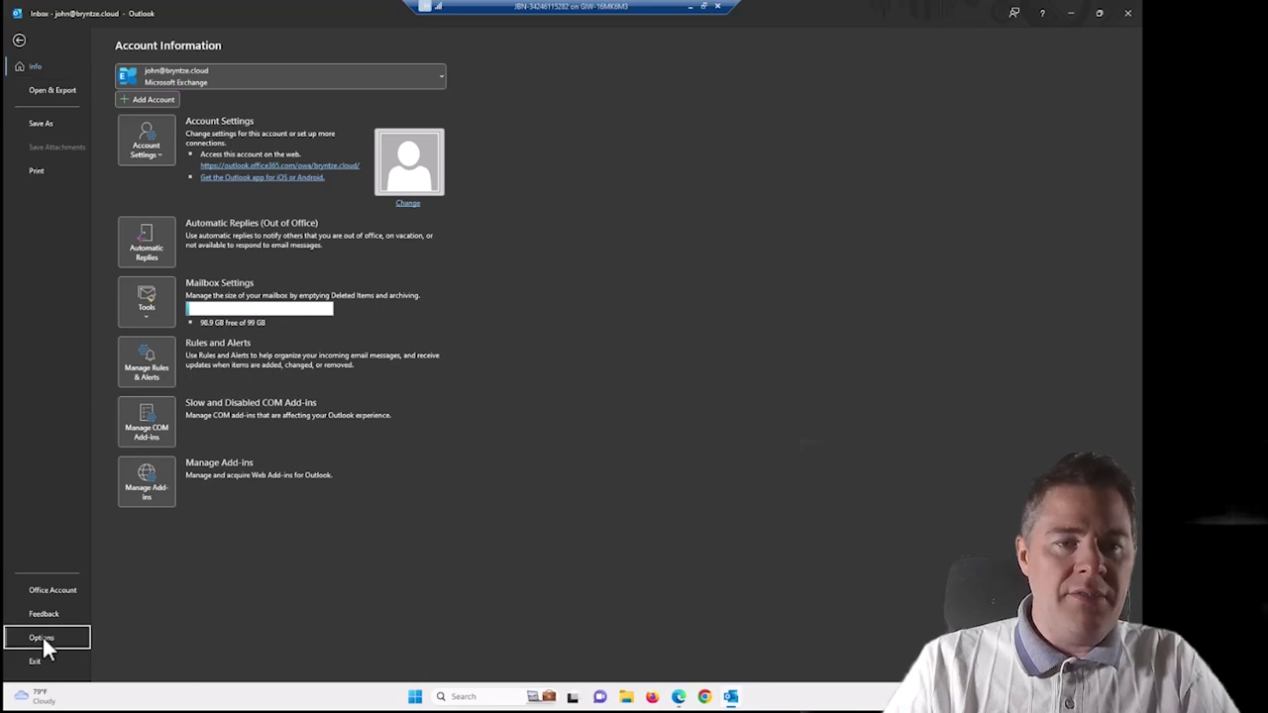
click(353, 314)
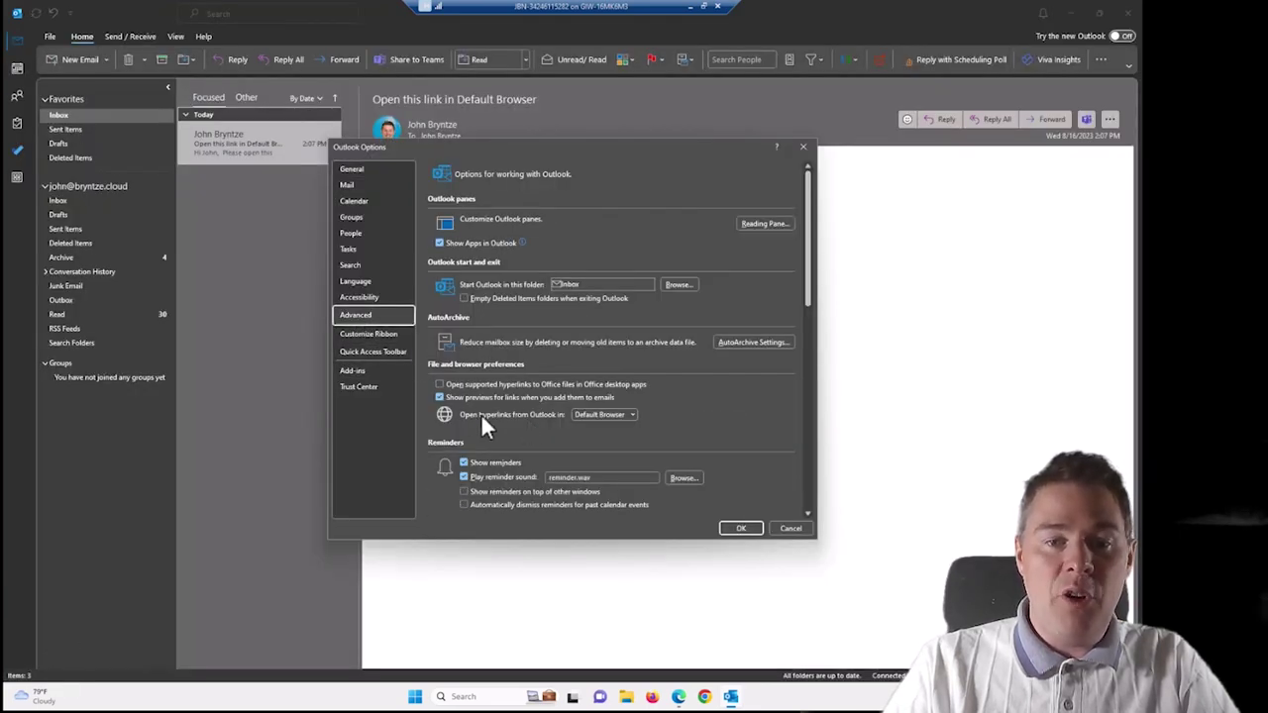
click(599, 414)
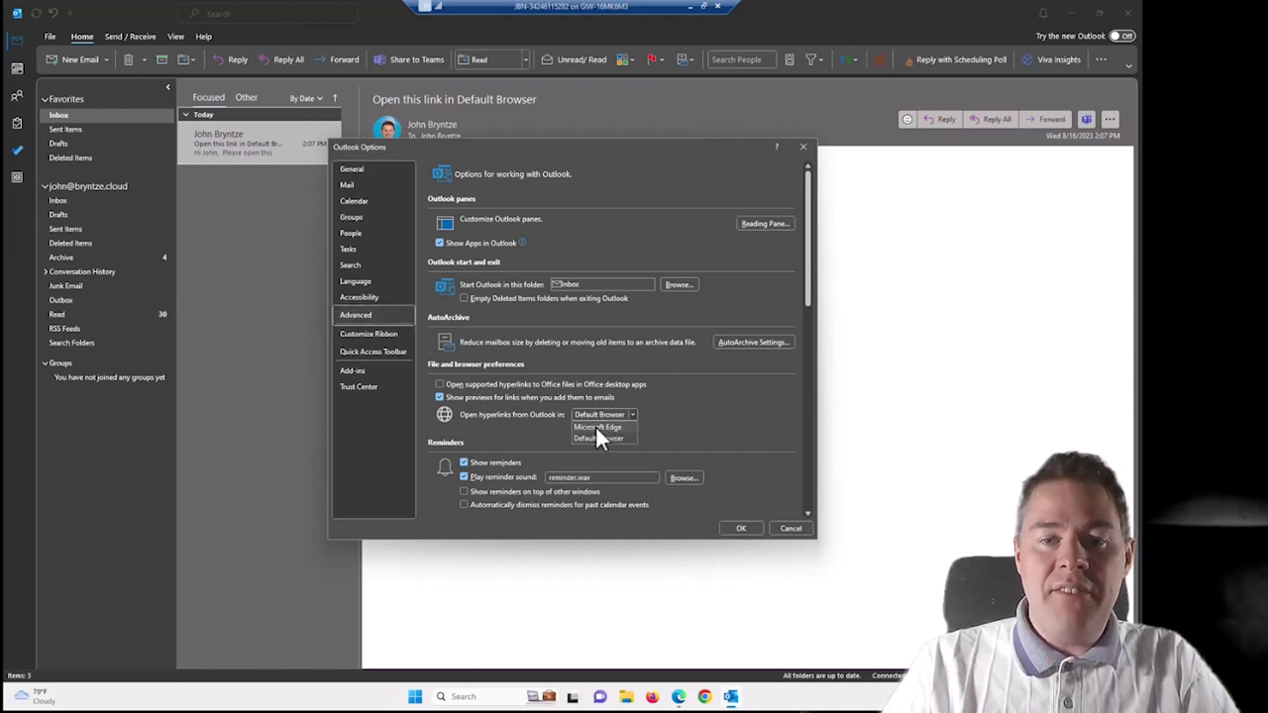
click(595, 427)
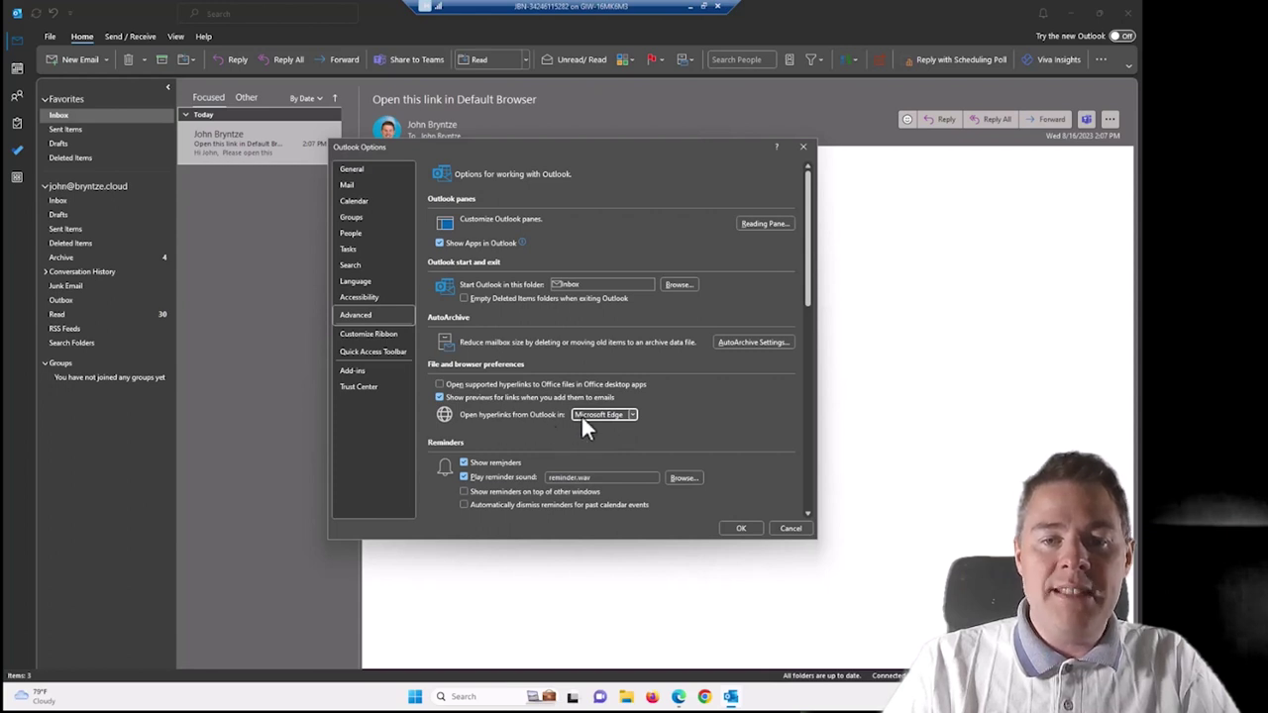
click(740, 528)
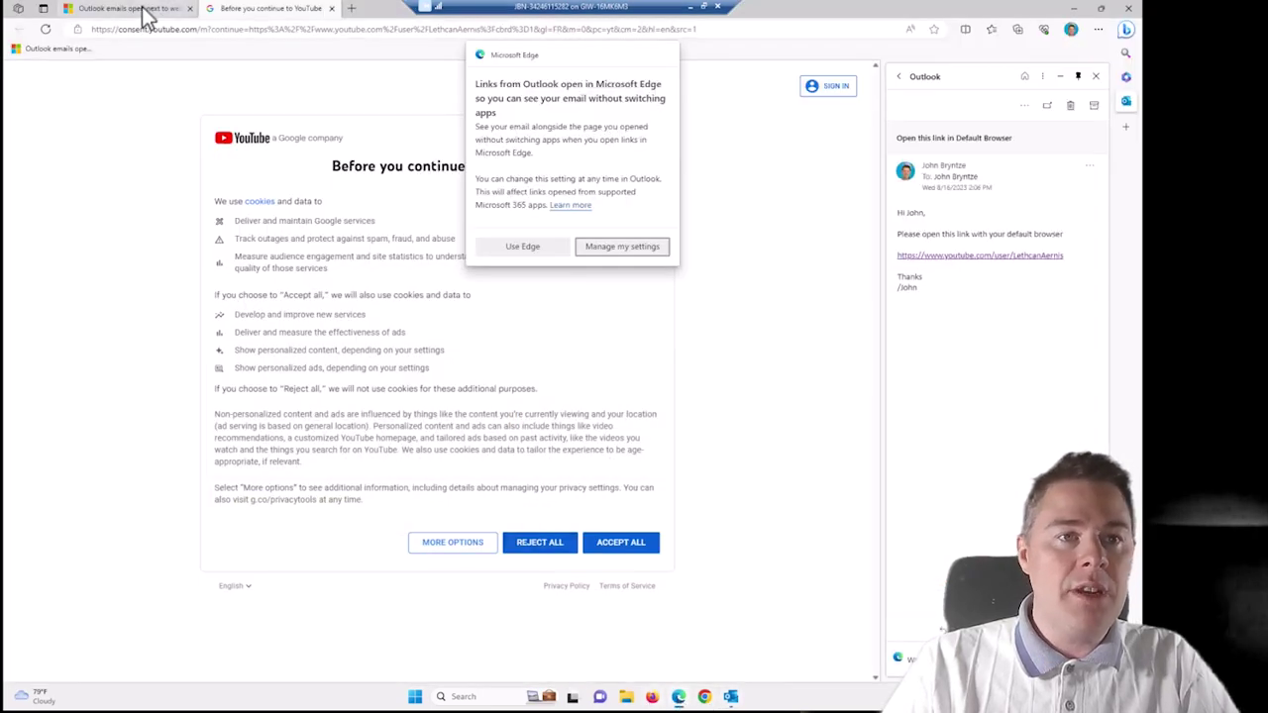
In the Microsoft Support article, expand the three FAQ answers about links opening in Edge.
click(154, 10)
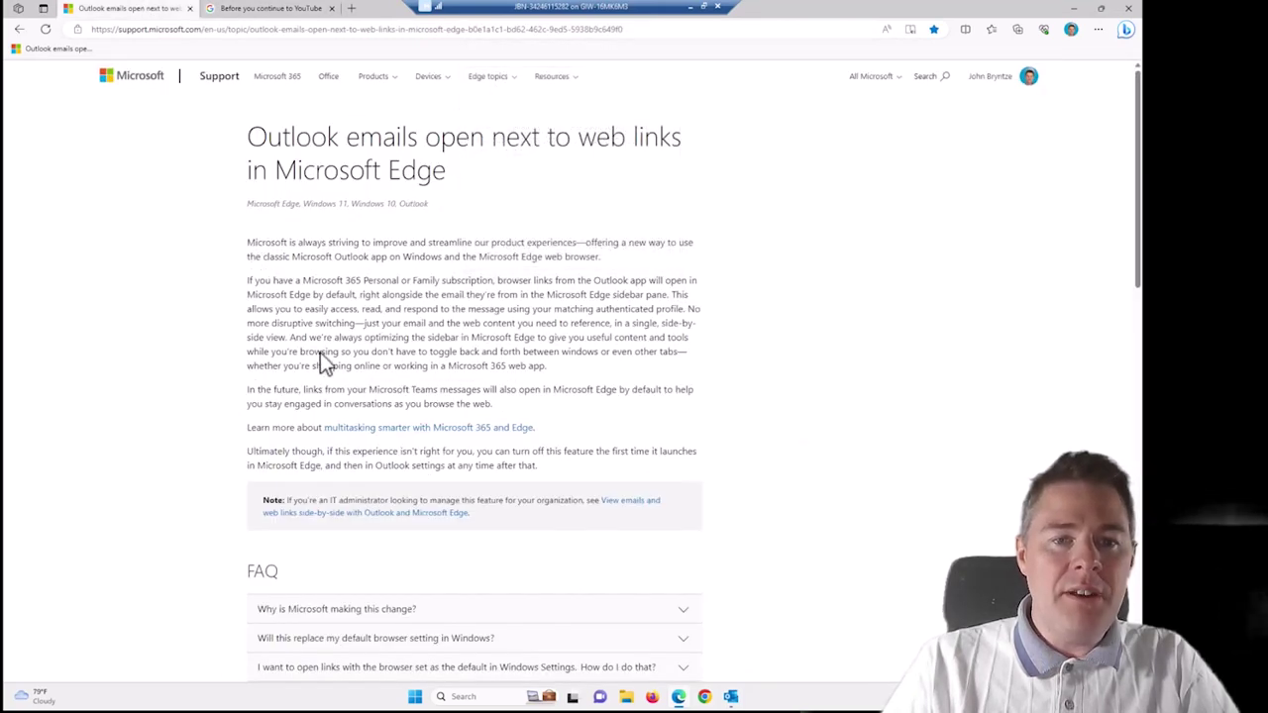
scroll(453, 396, down, 5)
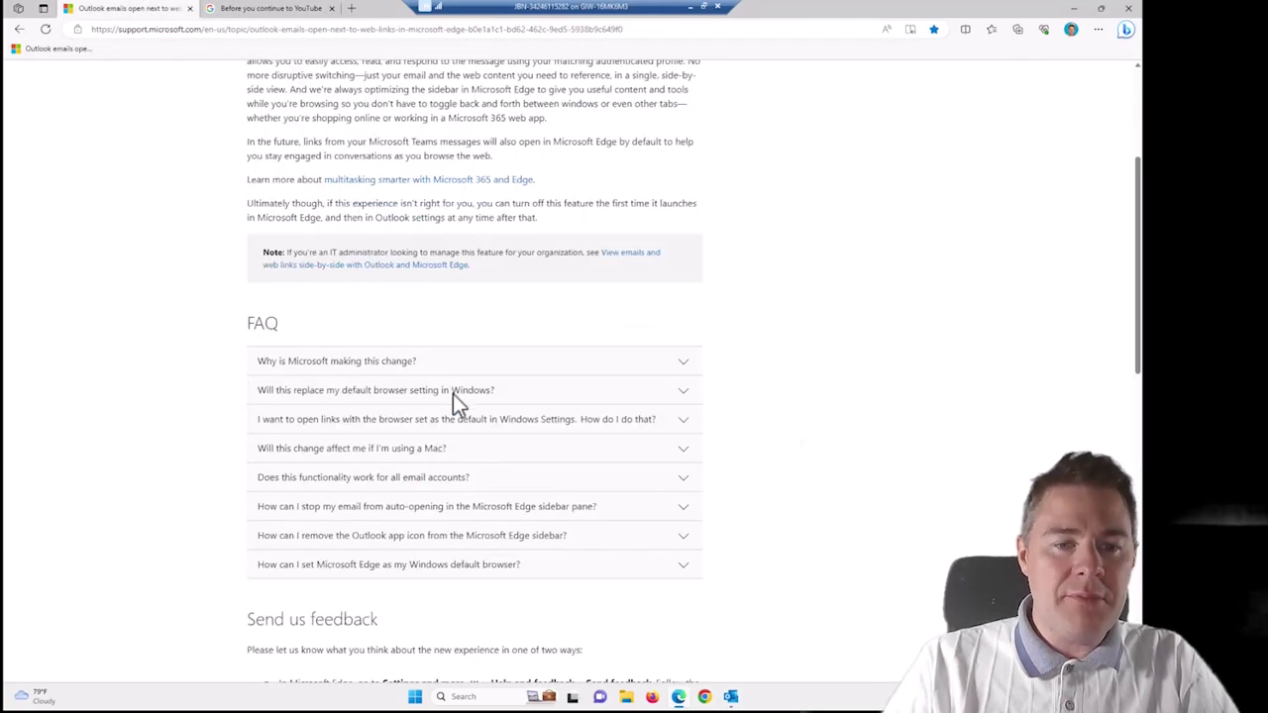
scroll(302, 249, down, 1)
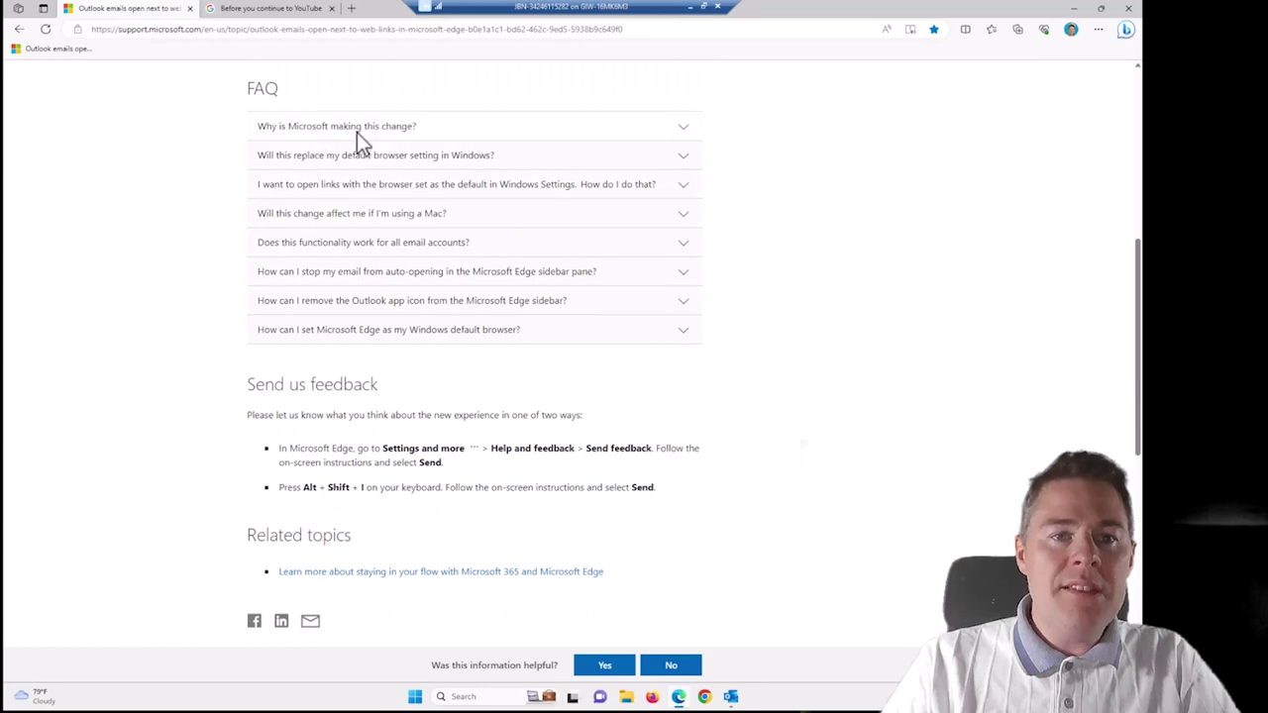
click(682, 128)
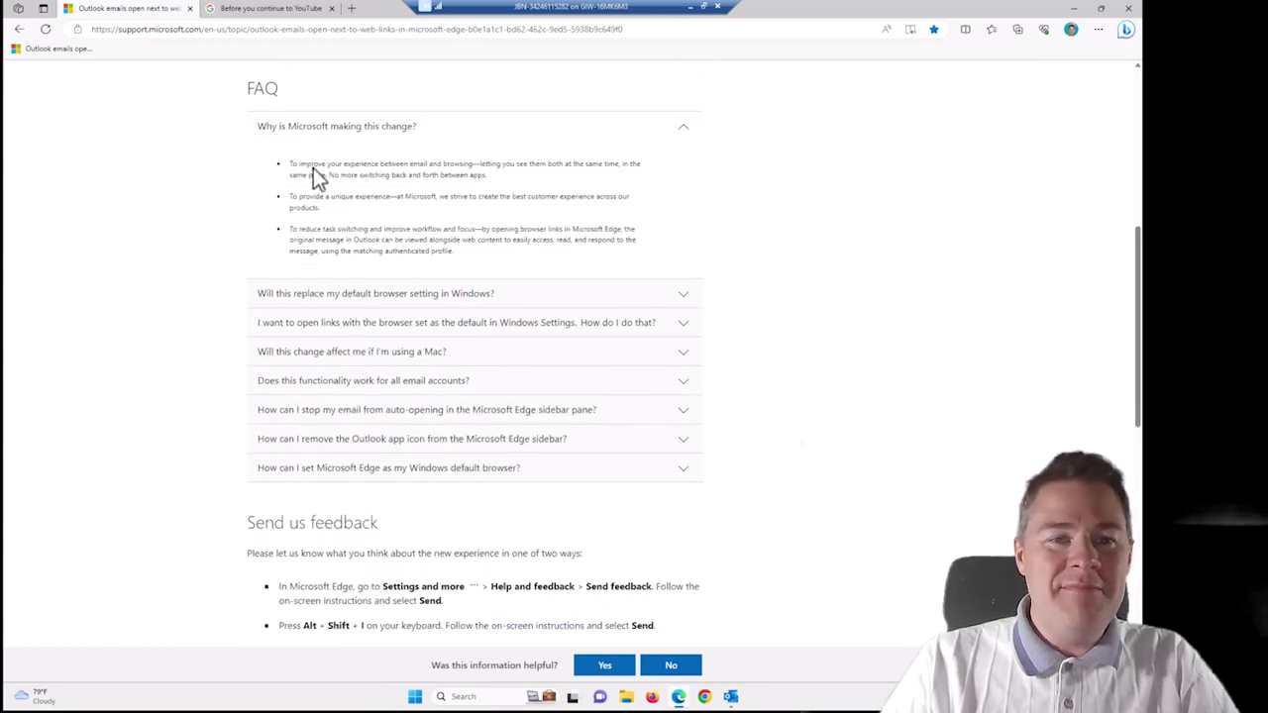
drag(313, 167, 404, 230)
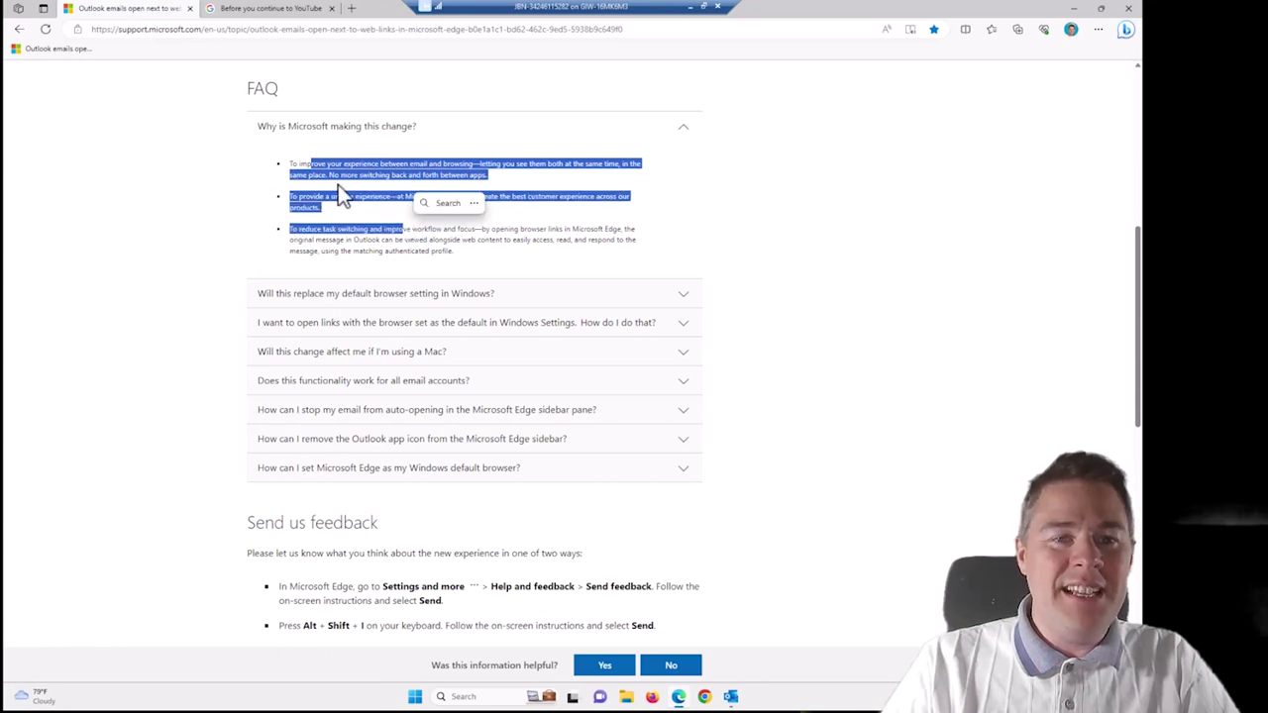
click(361, 195)
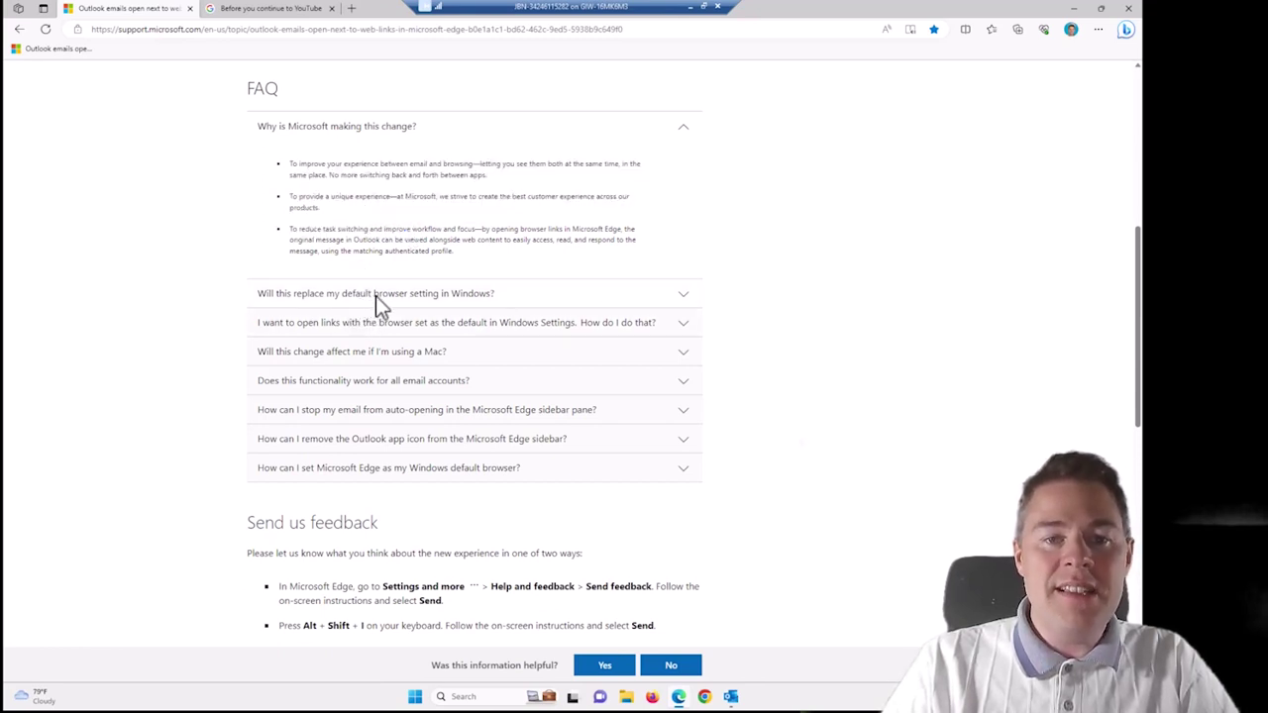
click(375, 295)
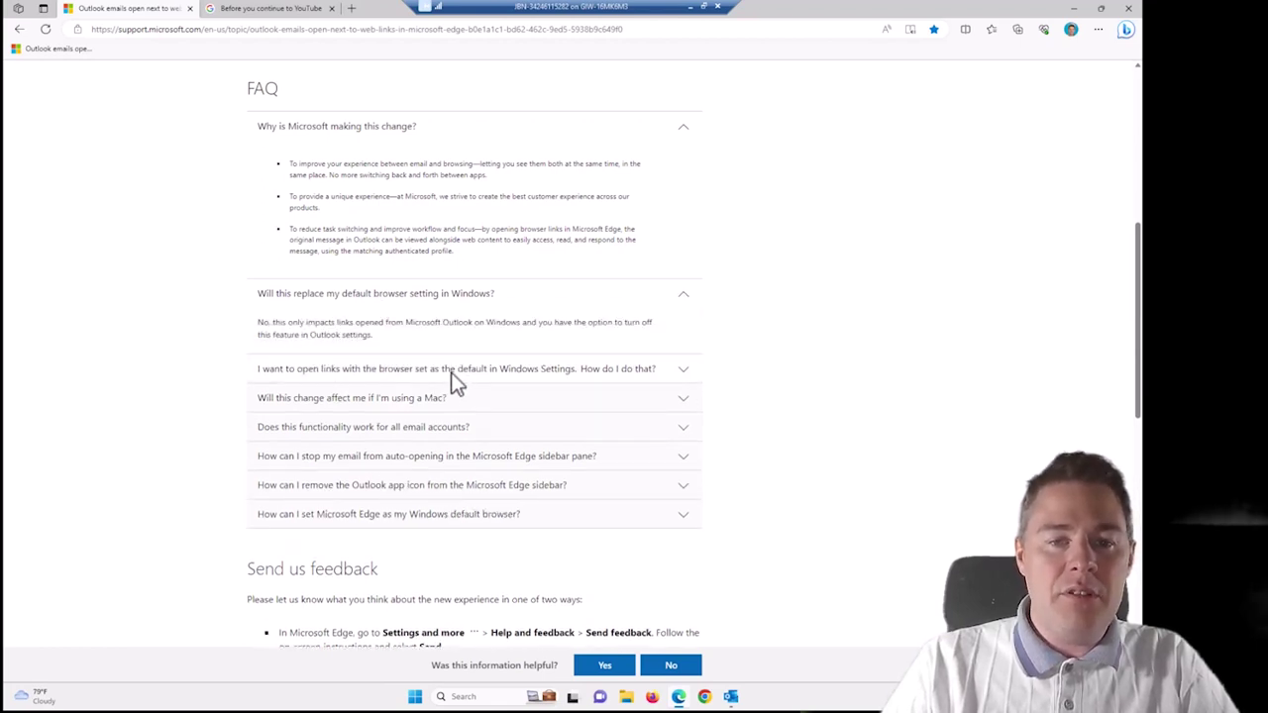
click(450, 374)
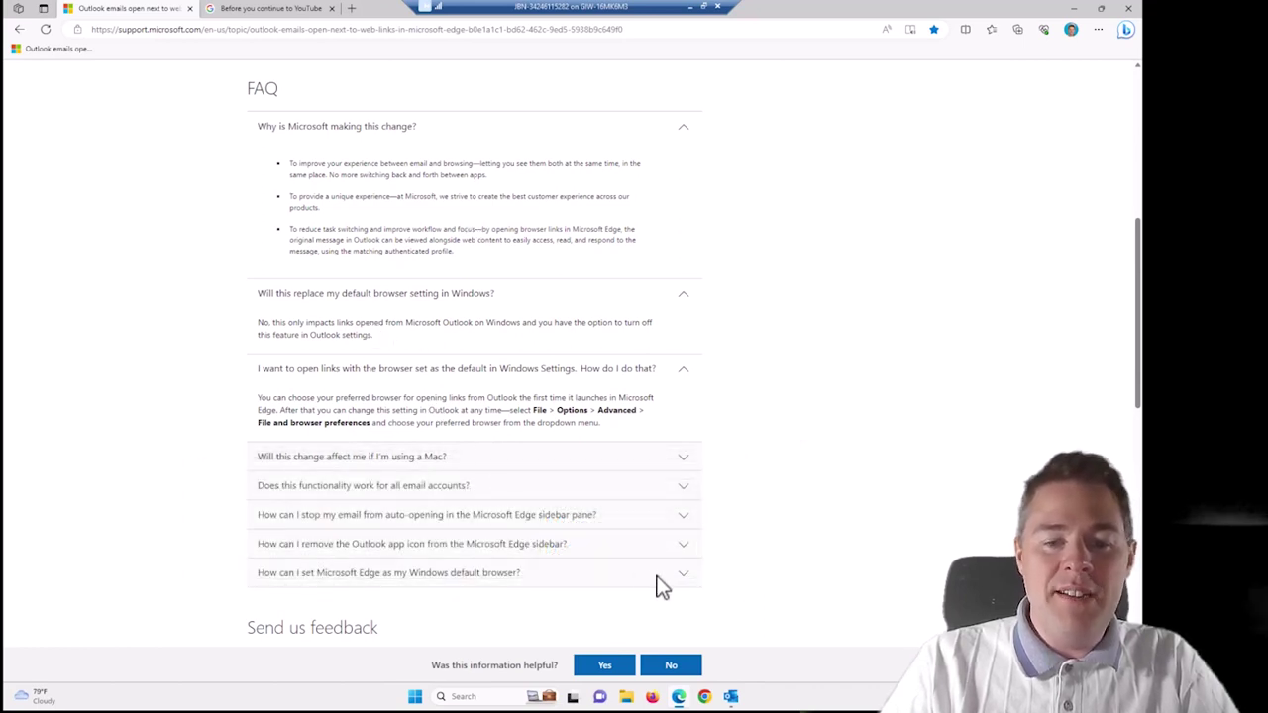
click(351, 9)
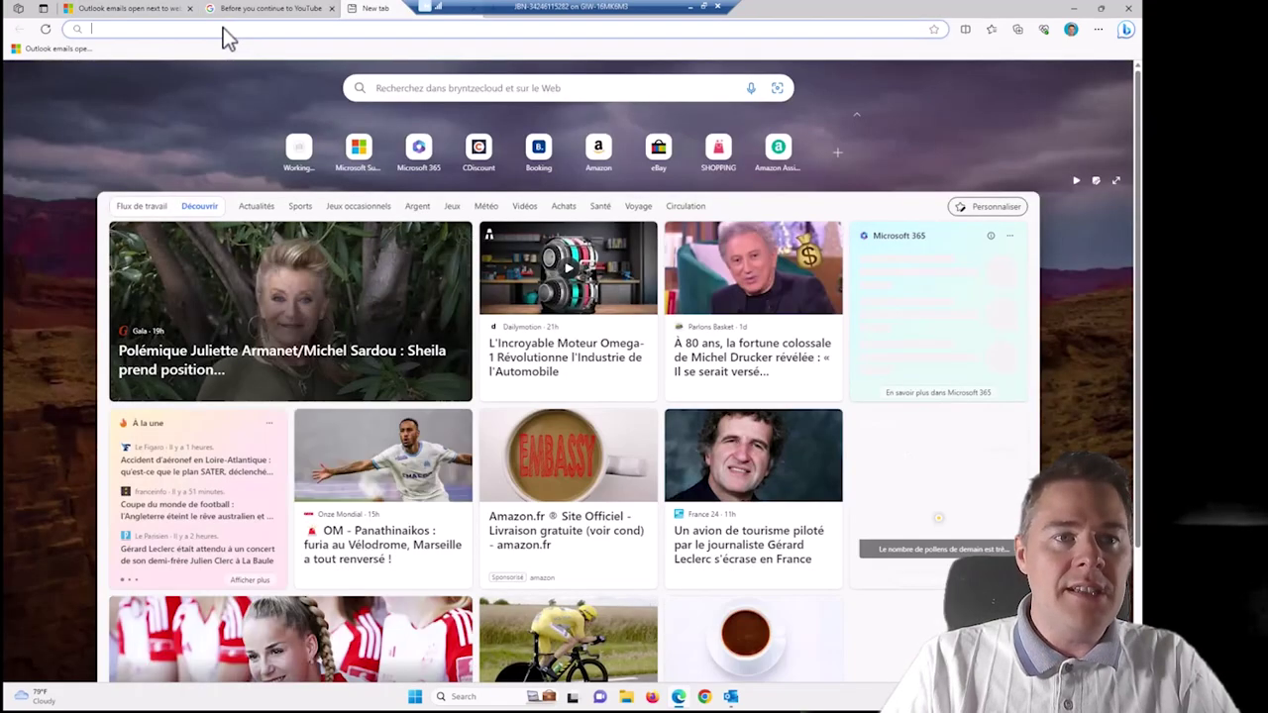
Go to aka.ms/in and navigate to Devices > Windows > Configuration profiles.
click(224, 28)
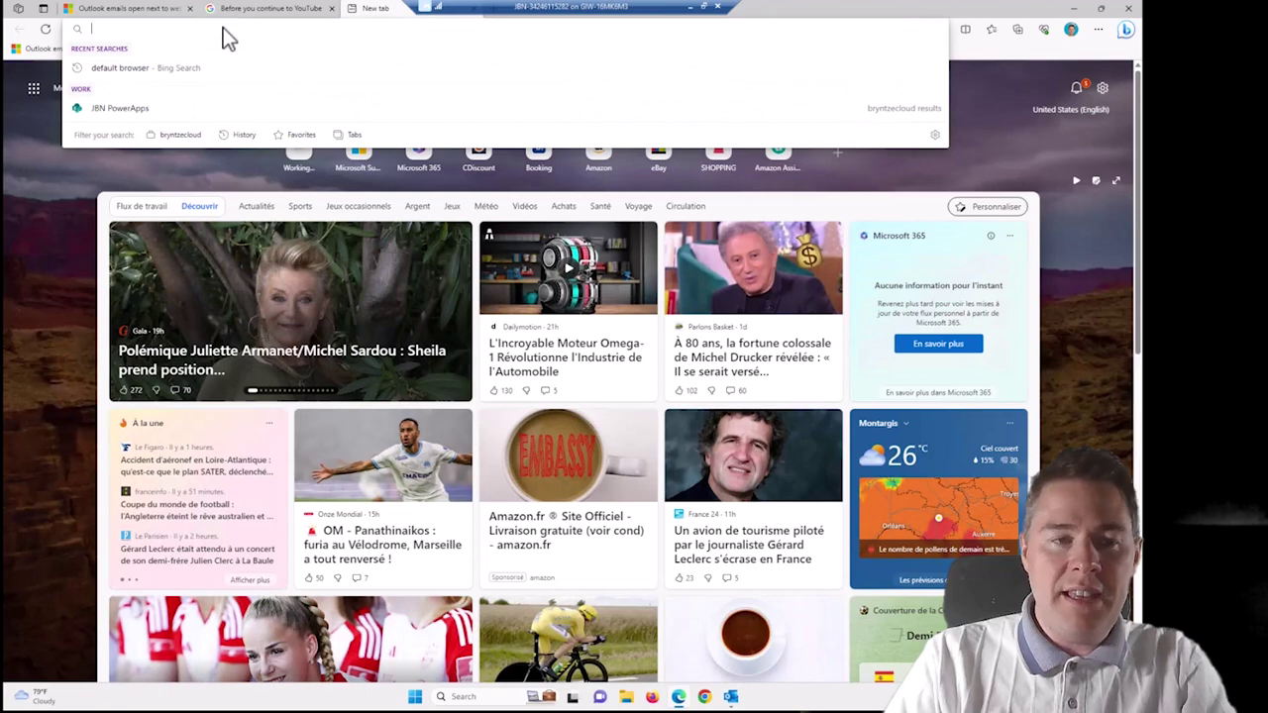
text(aka.ms/i)
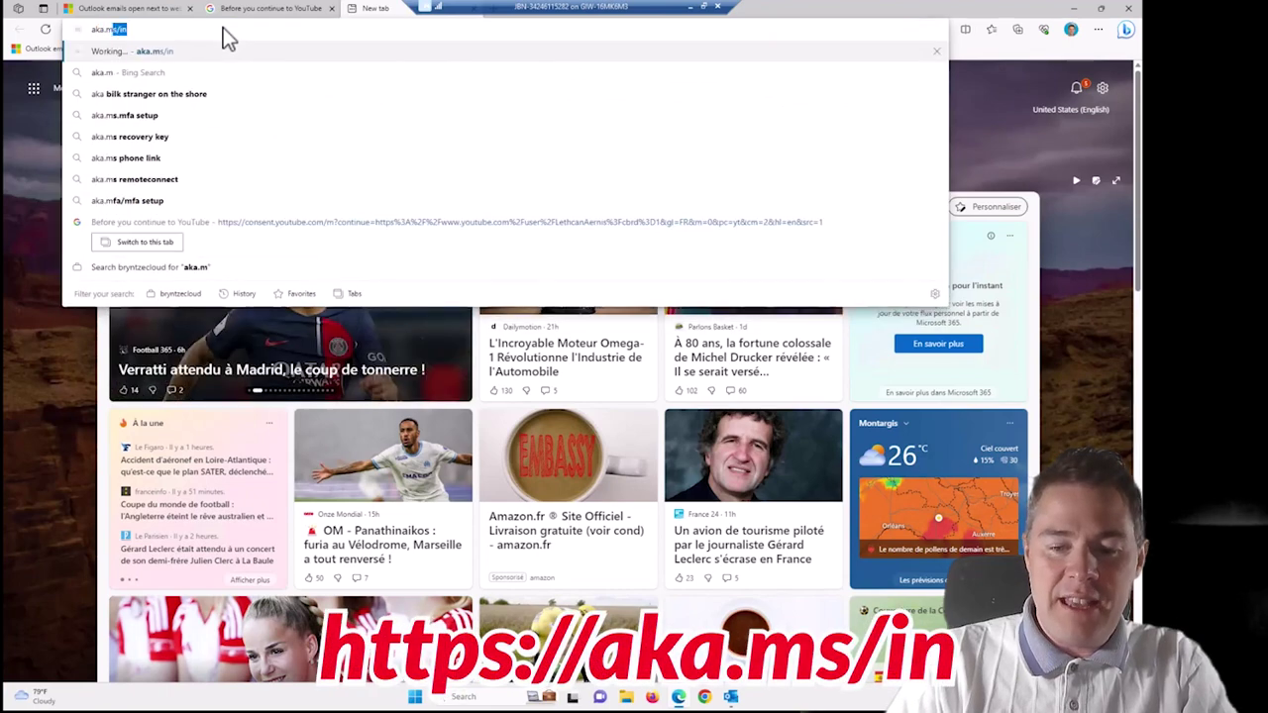
text(n)
key(Return)
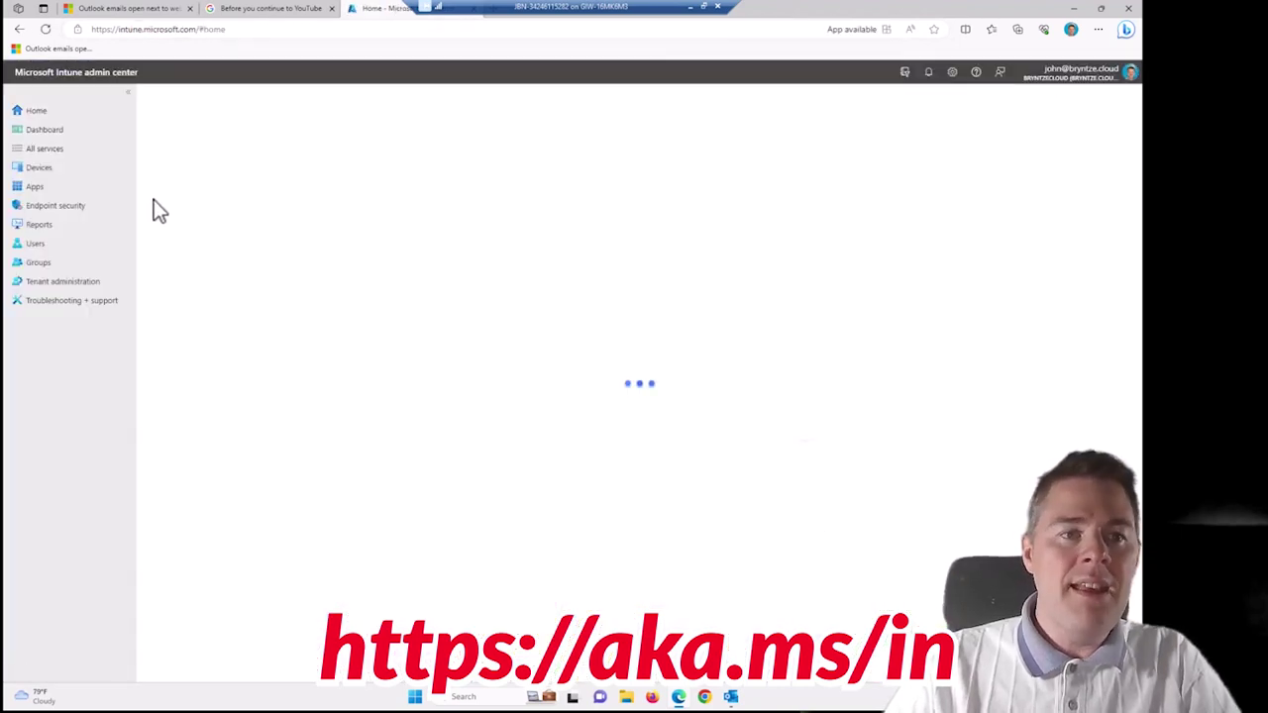
click(42, 169)
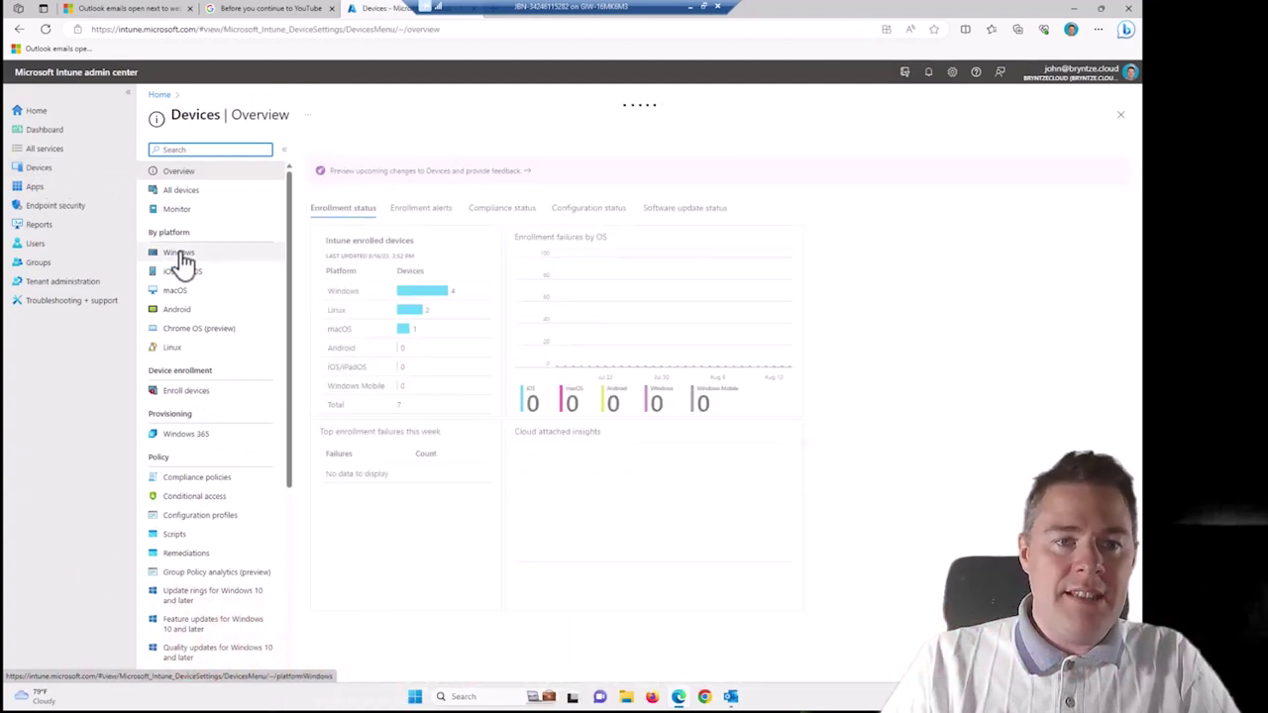
click(179, 256)
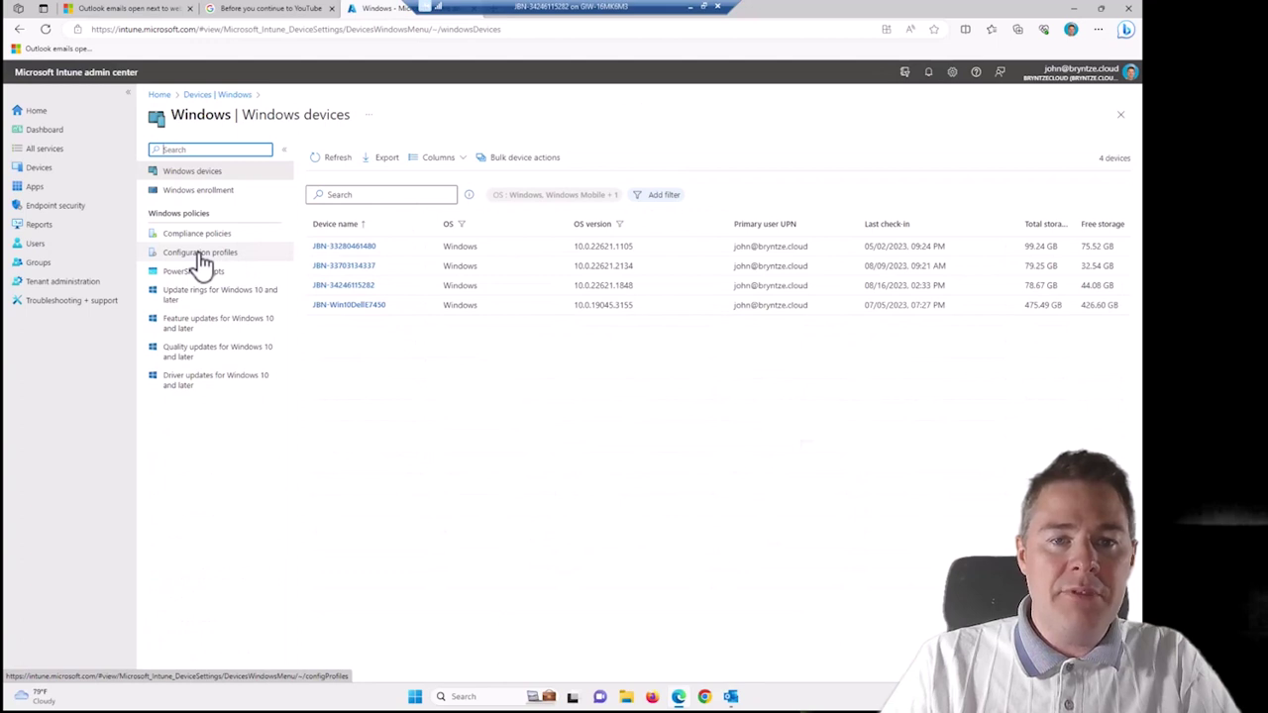
click(200, 253)
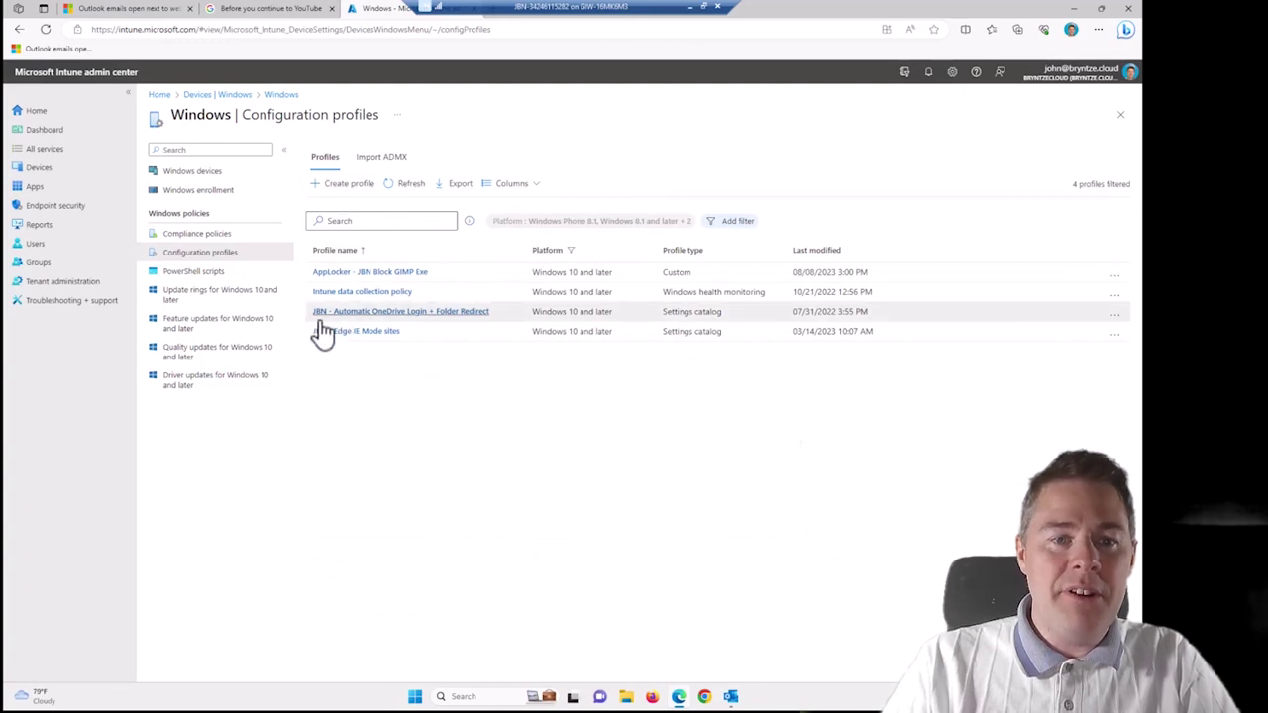
Create a new Windows 10 and later profile of type Settings catalog.
click(348, 187)
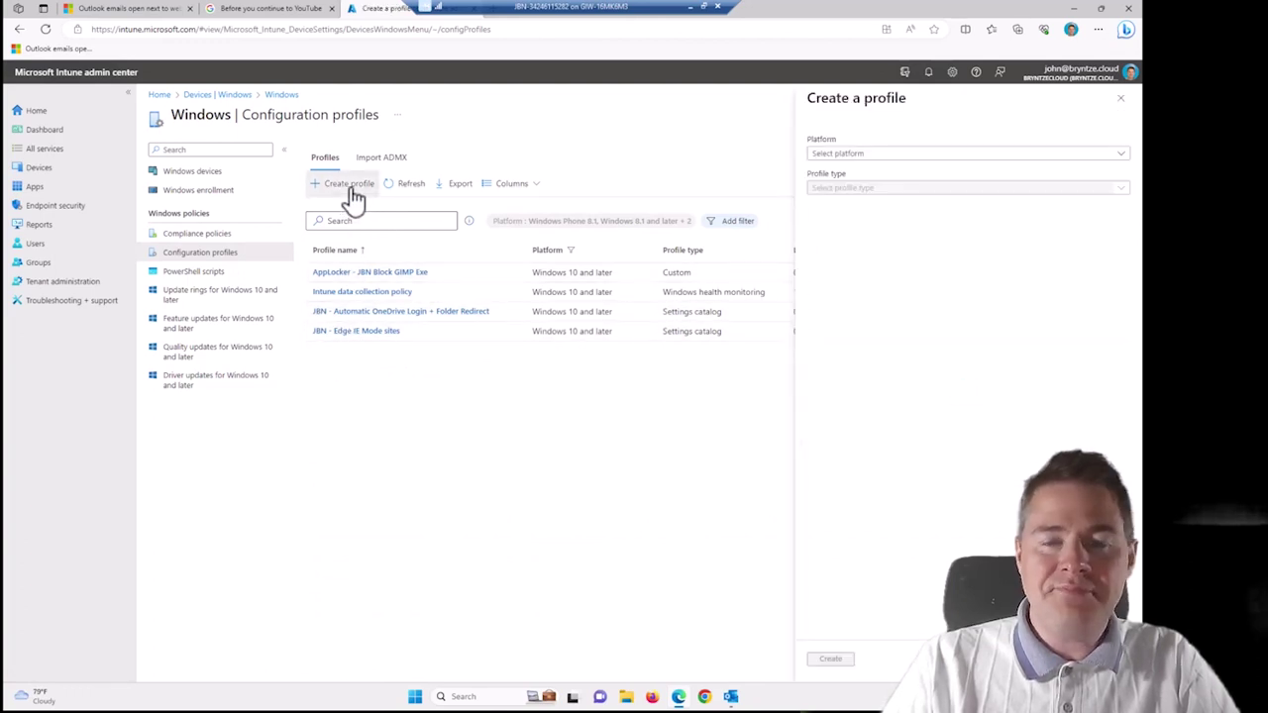
click(832, 157)
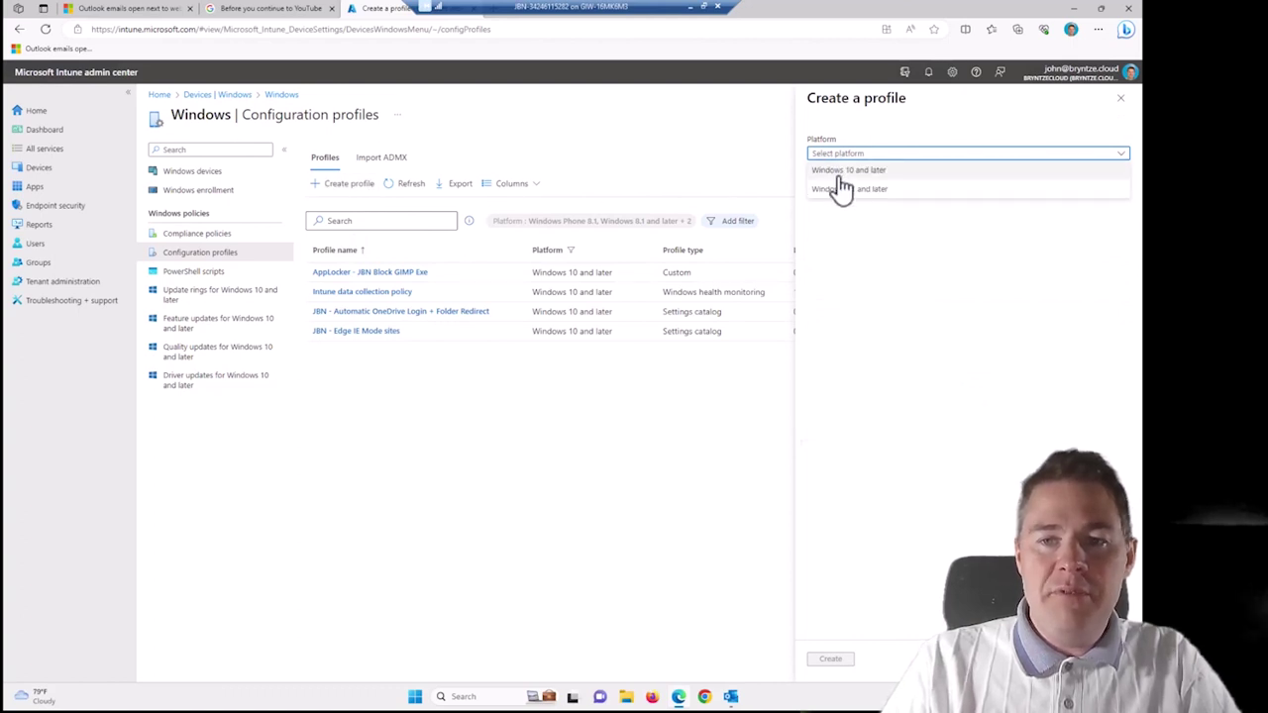
click(840, 170)
click(850, 188)
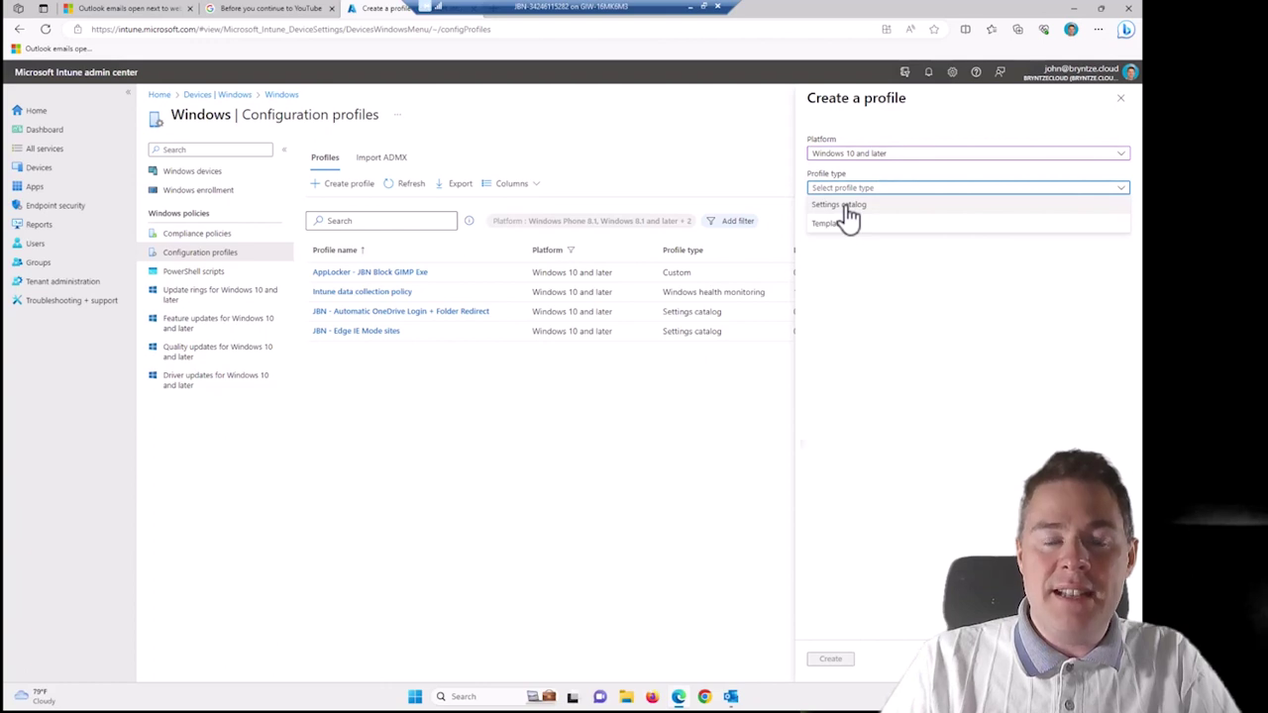
click(844, 205)
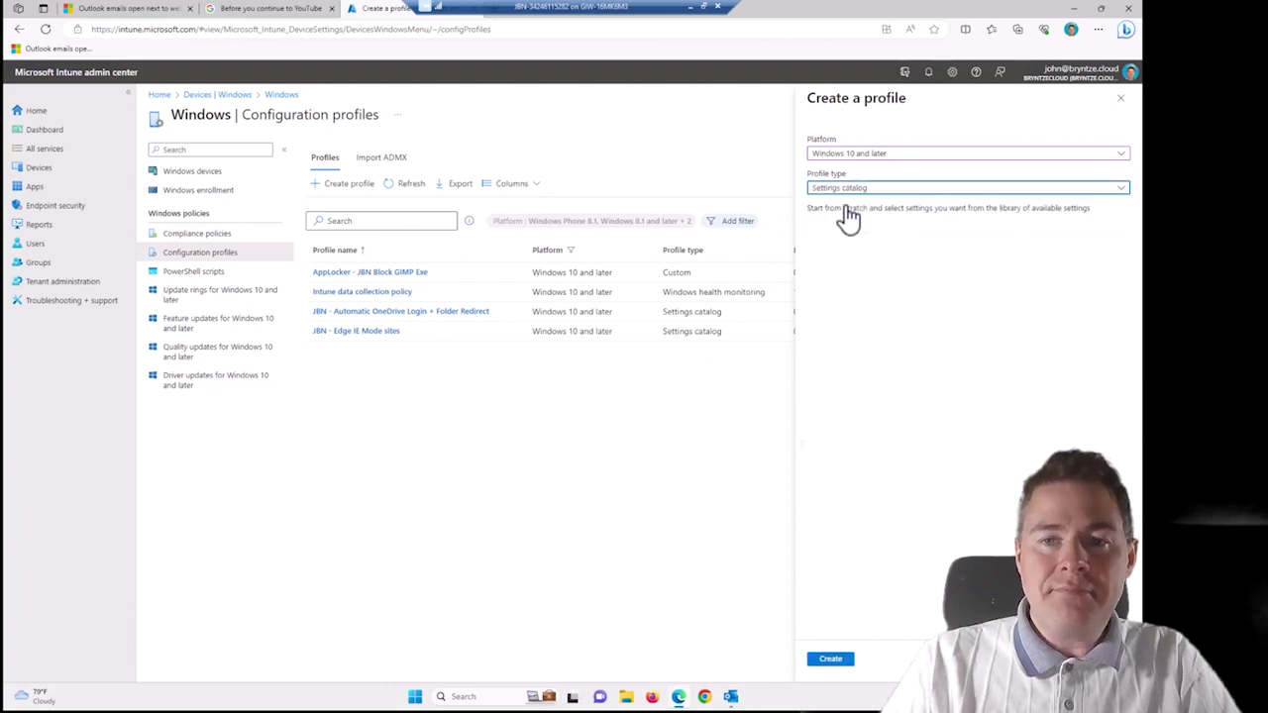
click(838, 662)
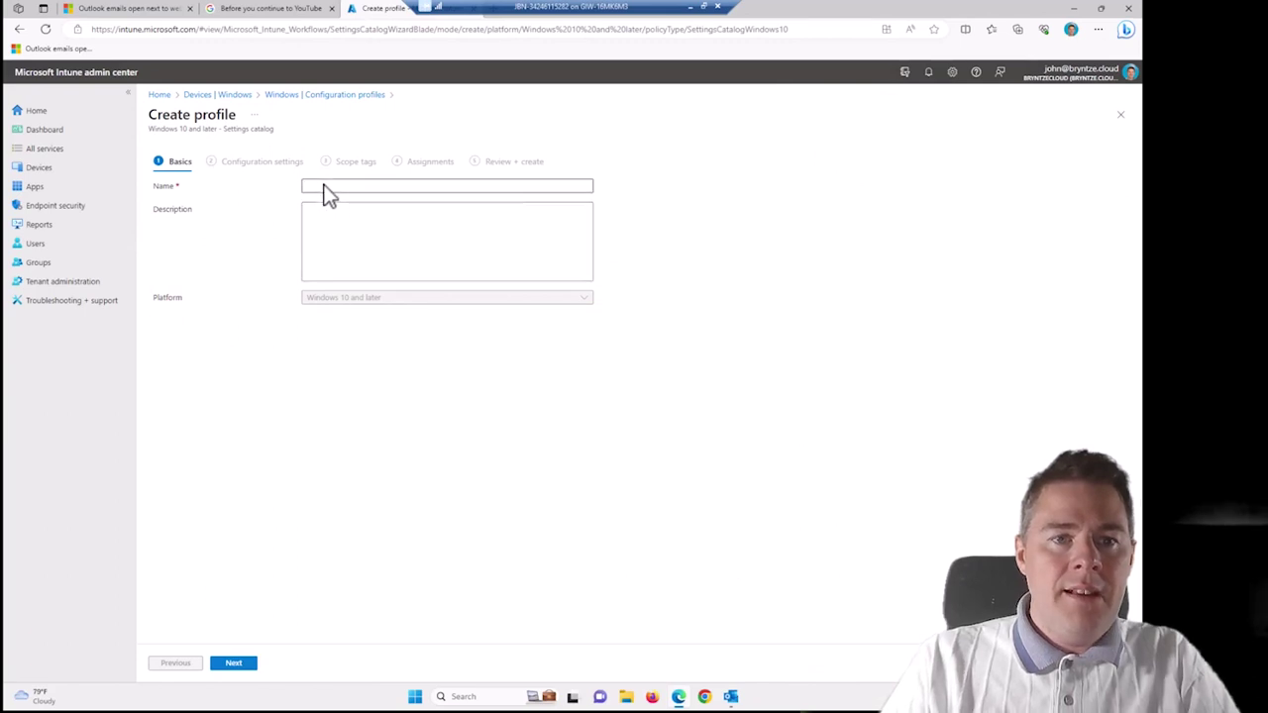
Name and describe the profile 'Outlook open links with default browser' and continue.
click(329, 195)
text(Outlook open links with default browser)
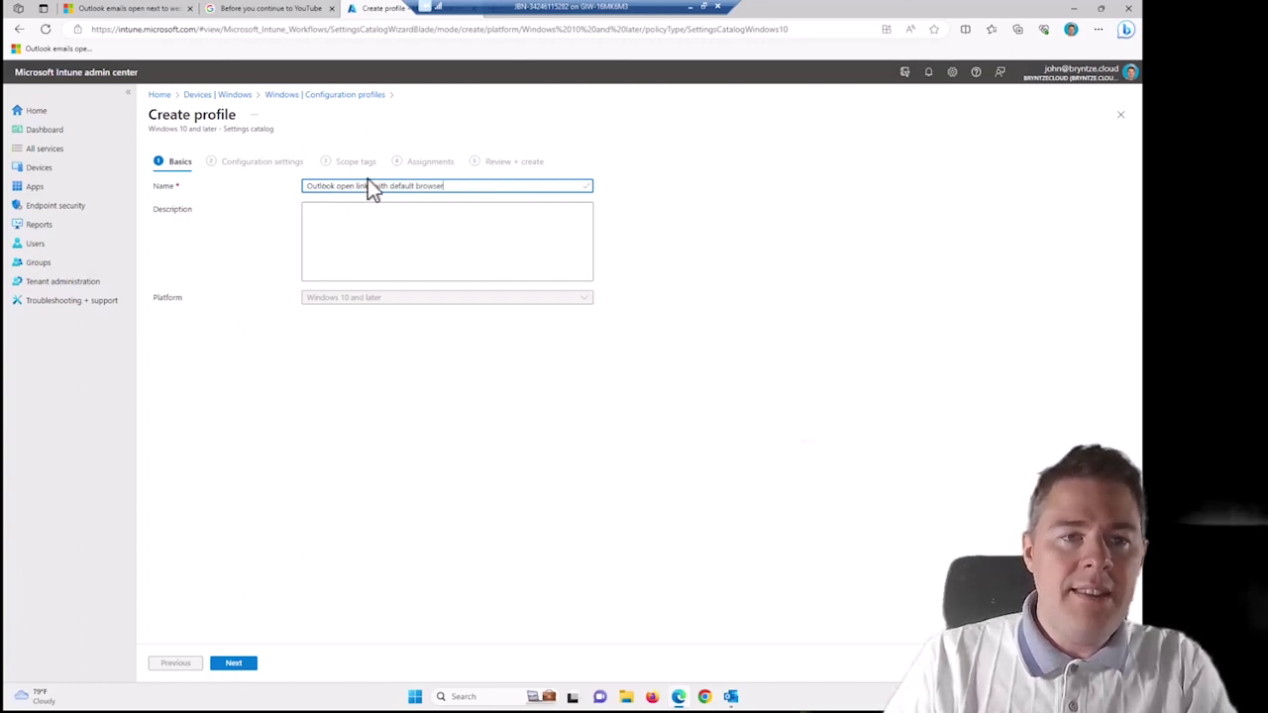
click(327, 223)
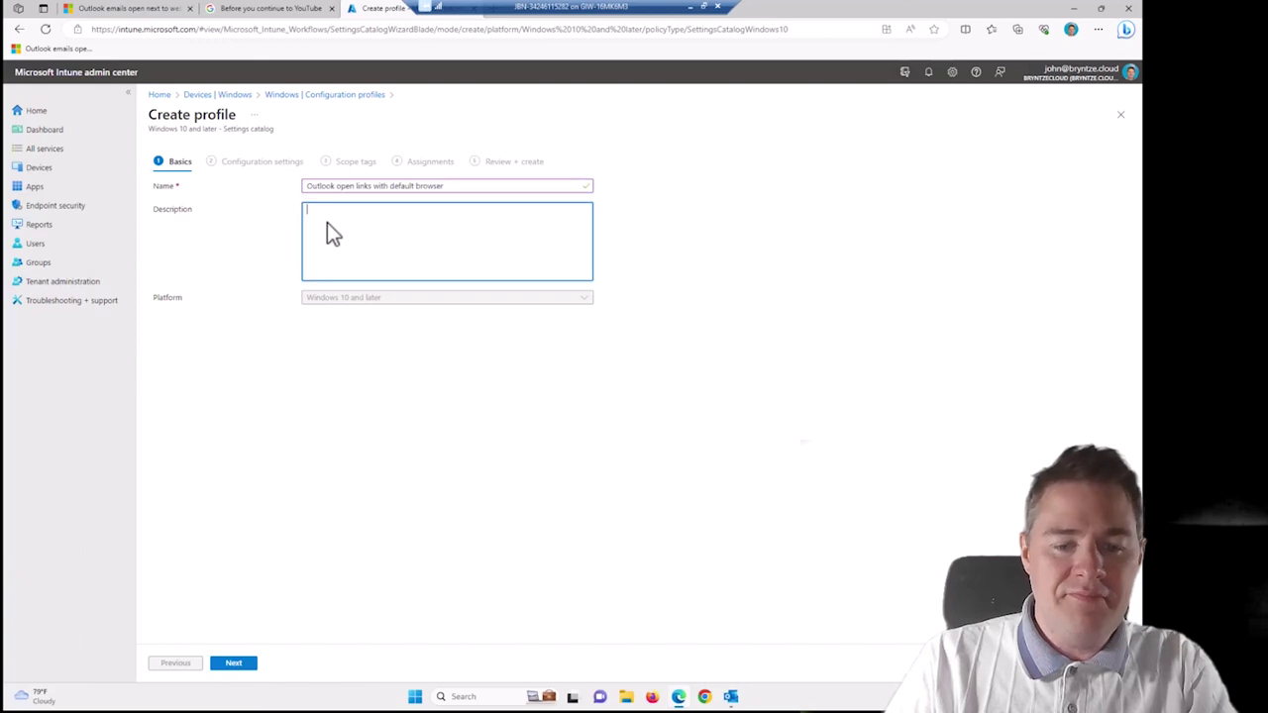
text(Outlook open links with default browser)
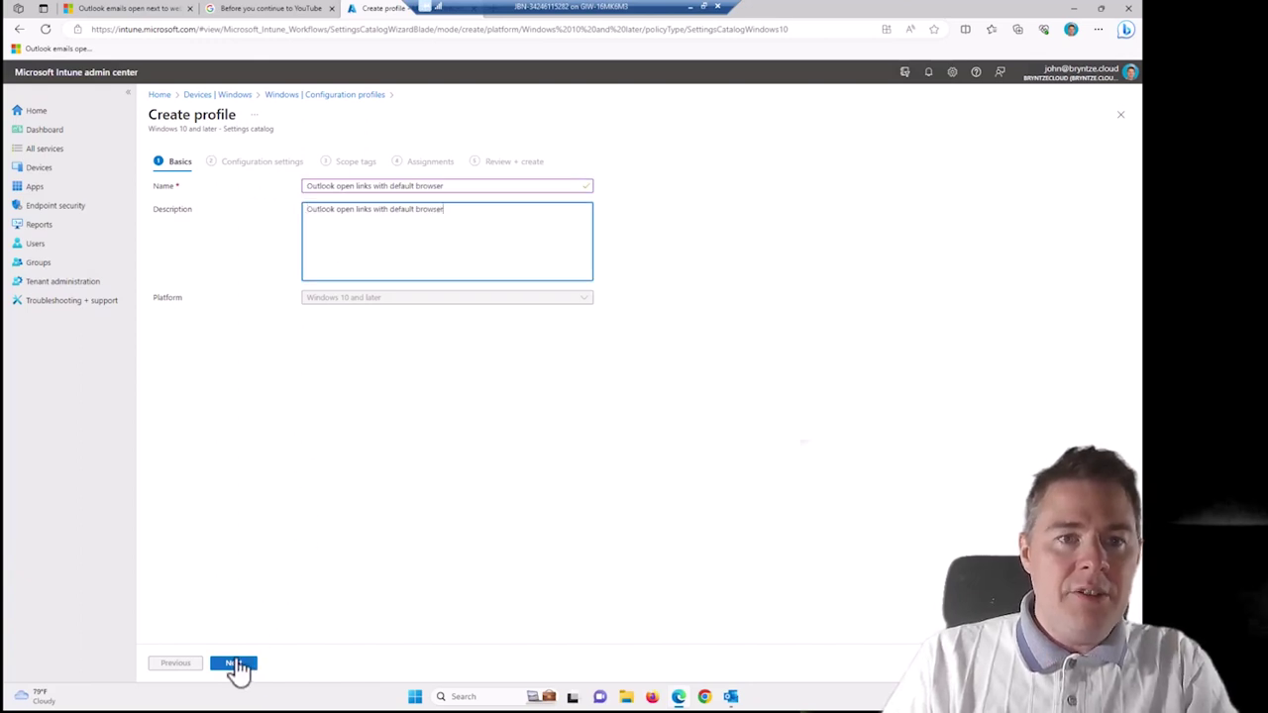
click(234, 663)
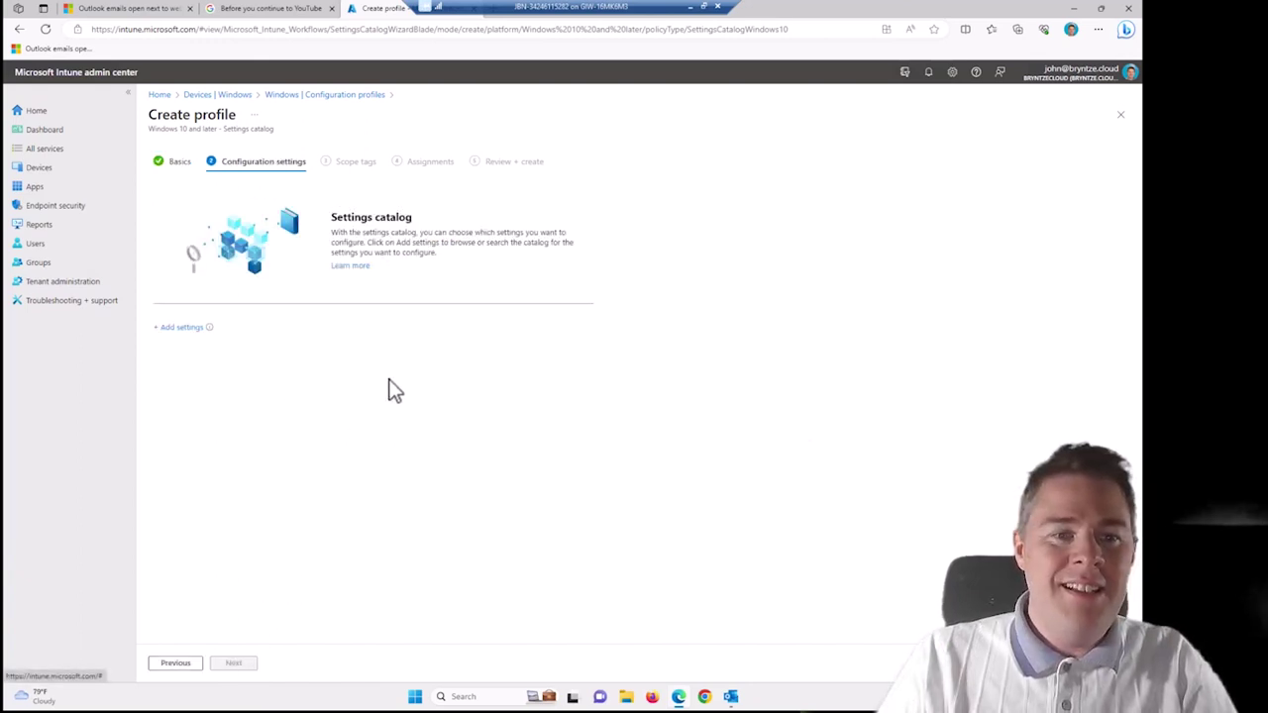
From the settings picker, add Microsoft Office 2016 > Links 'Choose which browser opens web links (User)'.
click(182, 327)
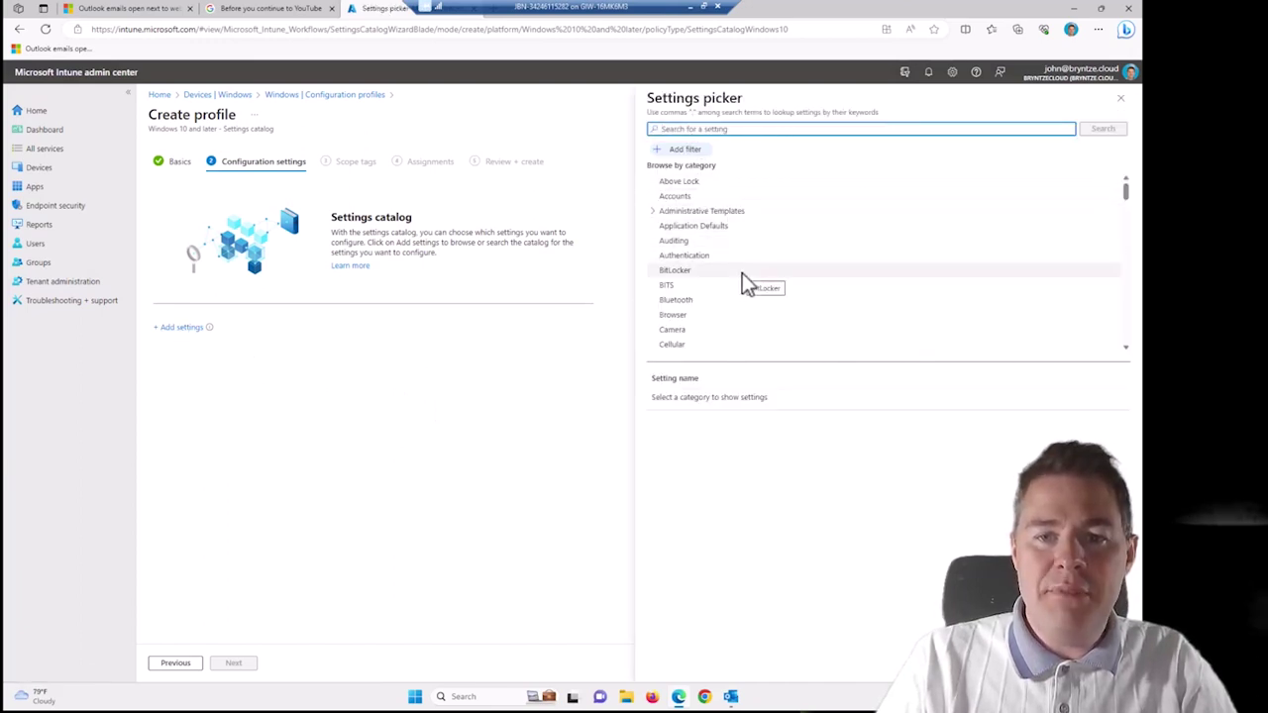
scroll(742, 274, down, 3)
scroll(742, 274, down, 6)
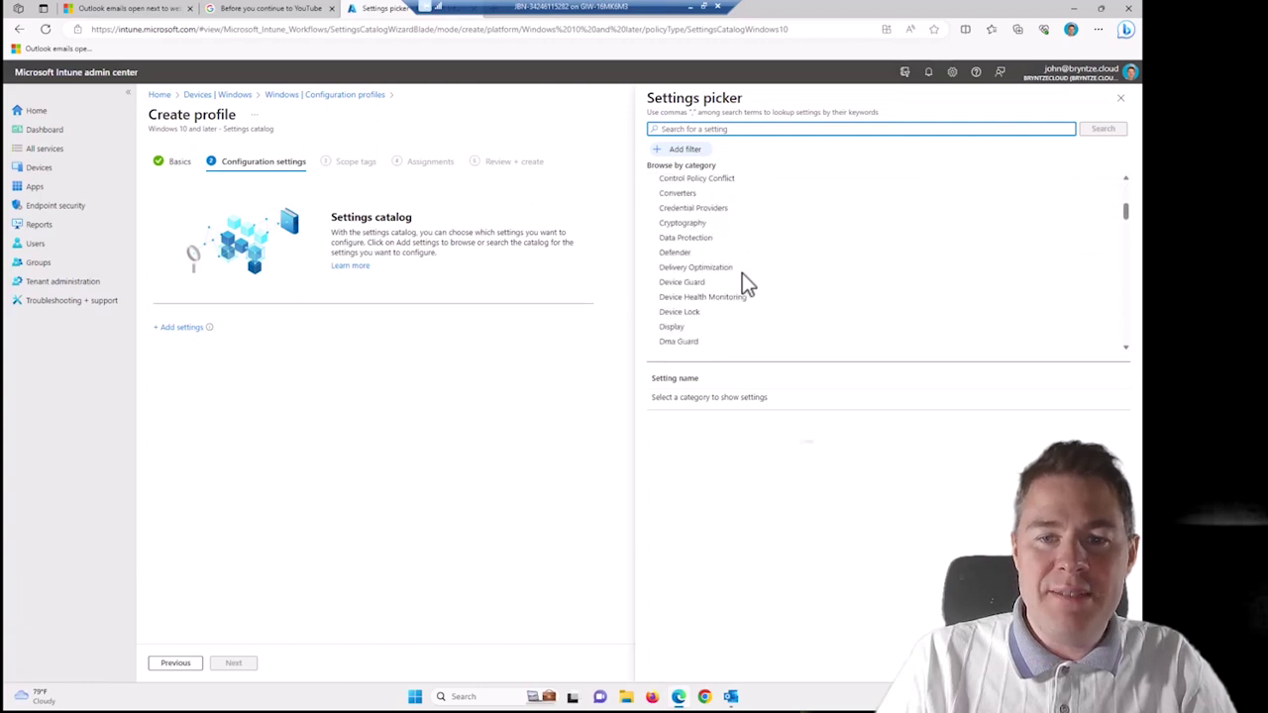
scroll(742, 274, down, 8)
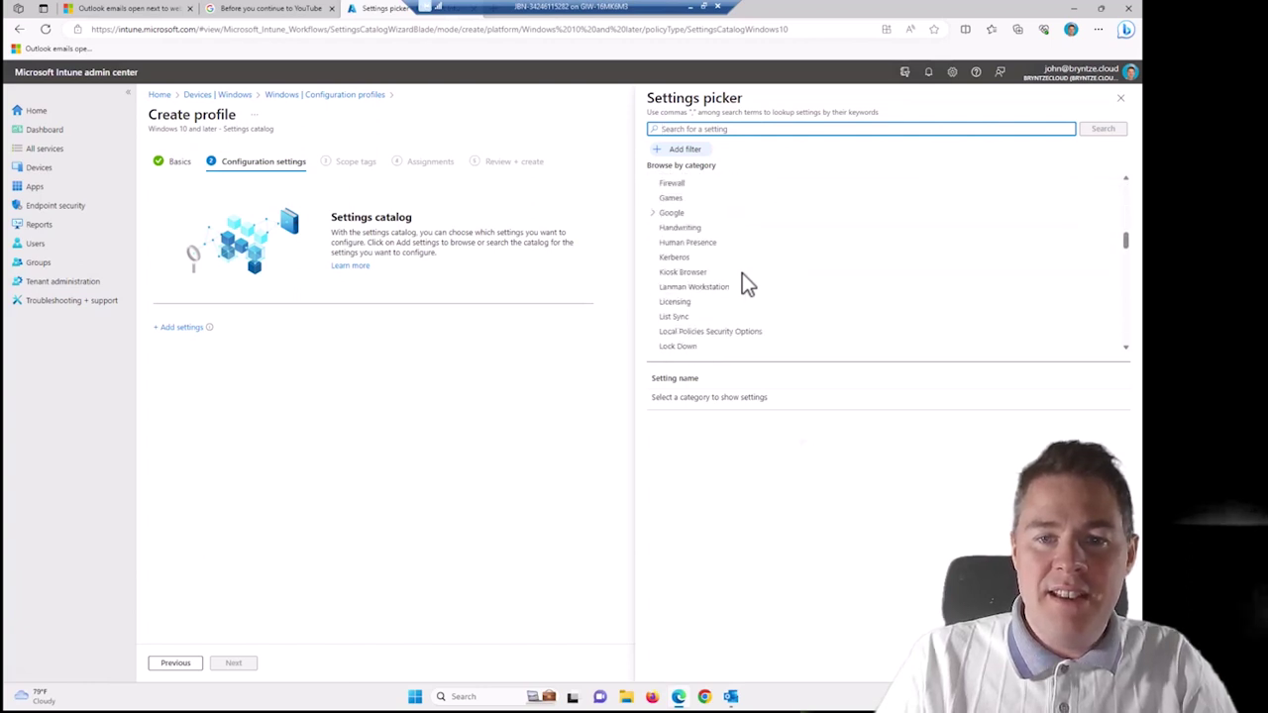
scroll(741, 274, down, 2)
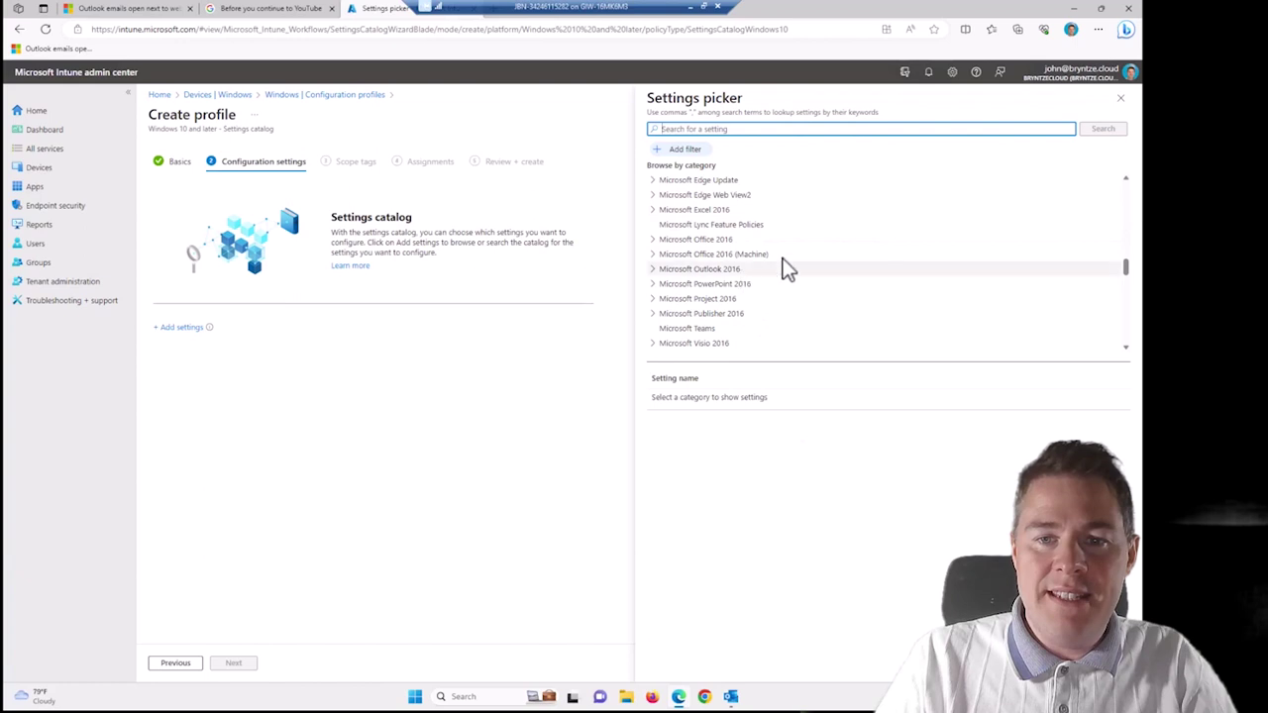
click(652, 241)
scroll(722, 306, down, 3)
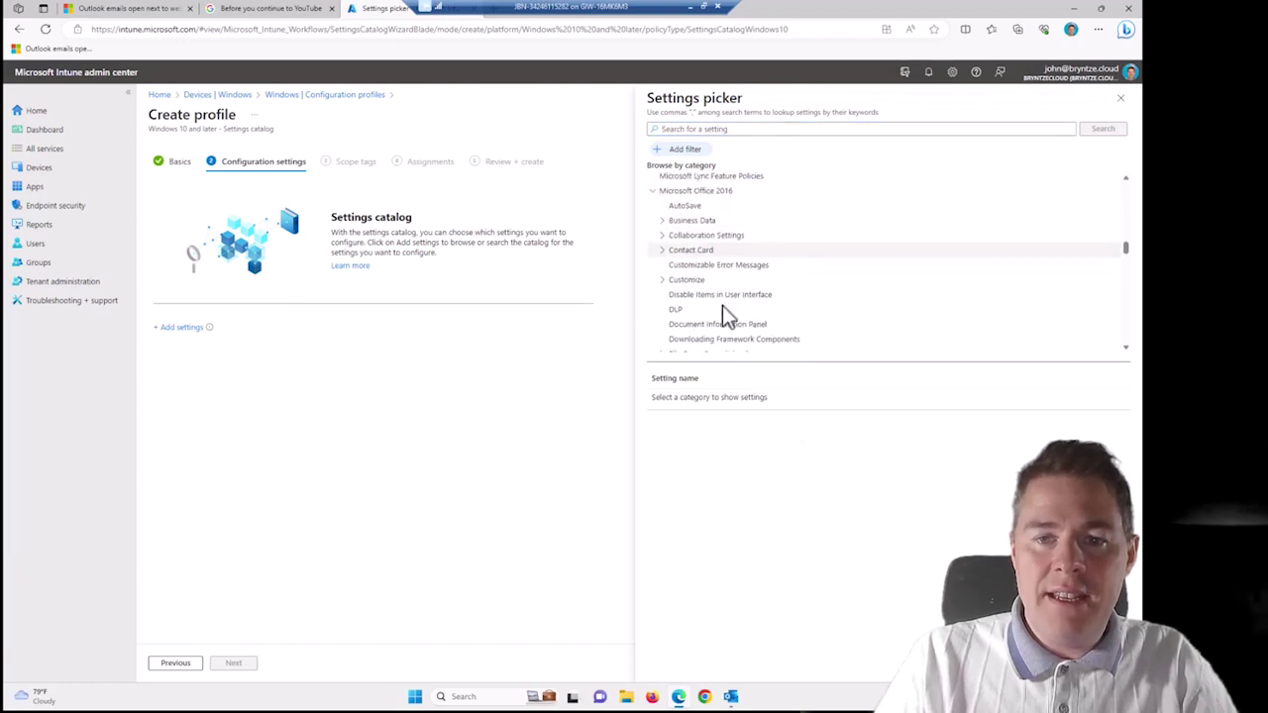
scroll(722, 315, down, 3)
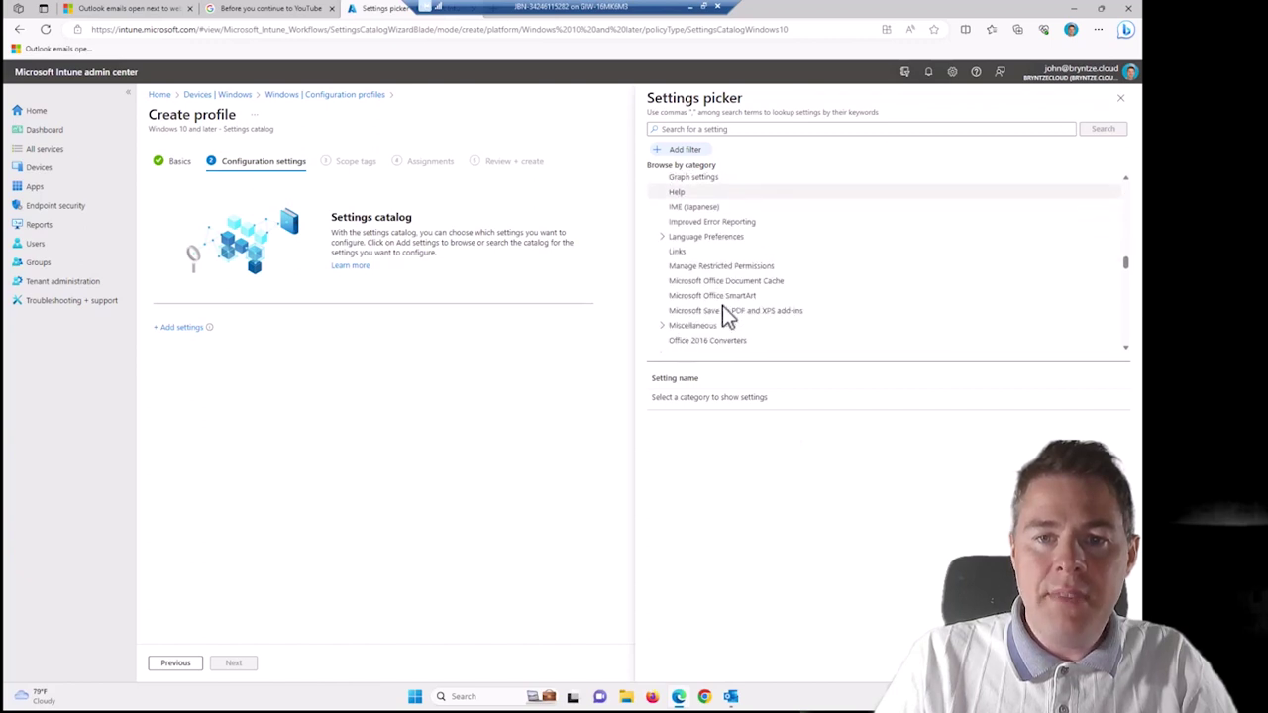
click(679, 250)
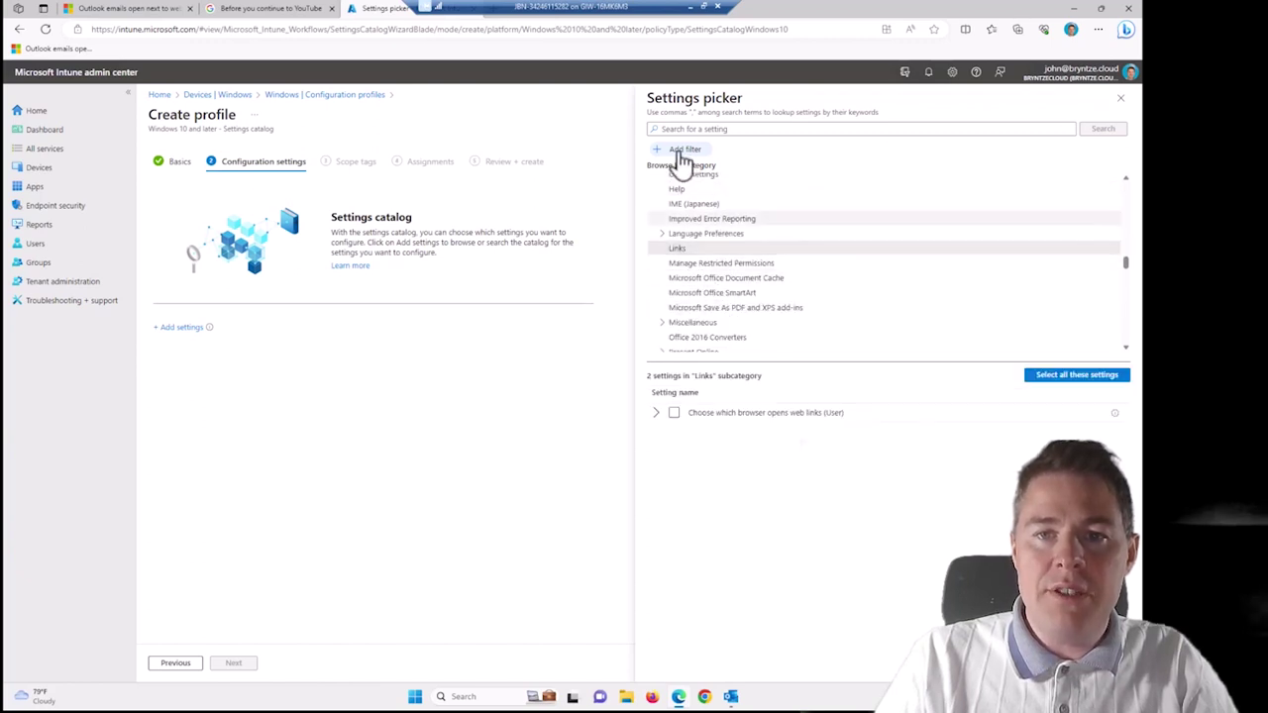
click(656, 414)
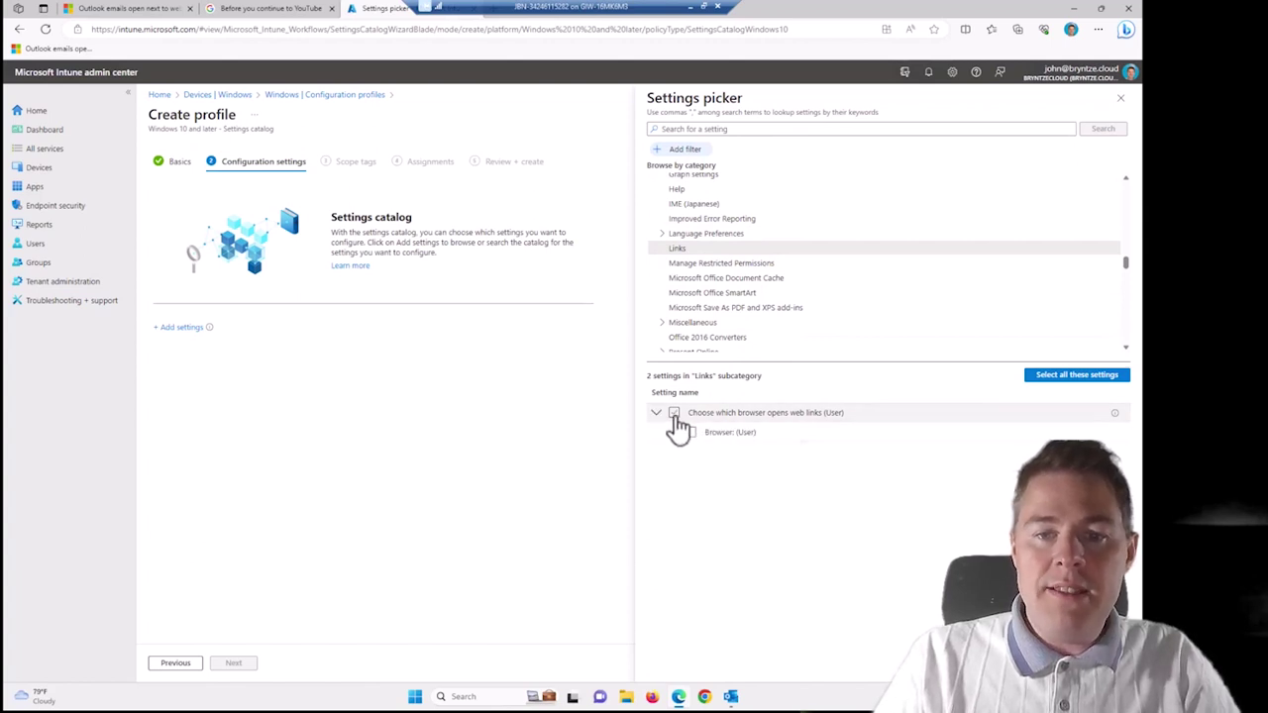
click(674, 413)
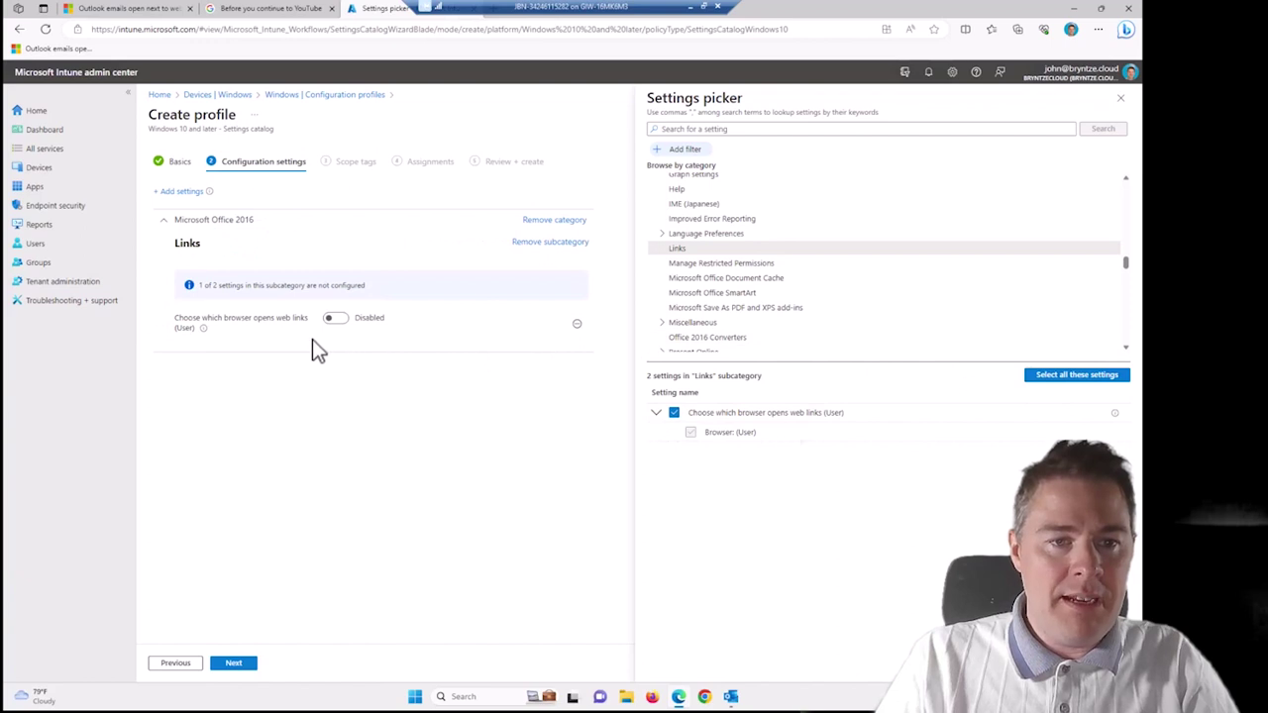
Enable the web-links setting with Browser set to System default browser, then proceed to Scope tags.
click(1120, 100)
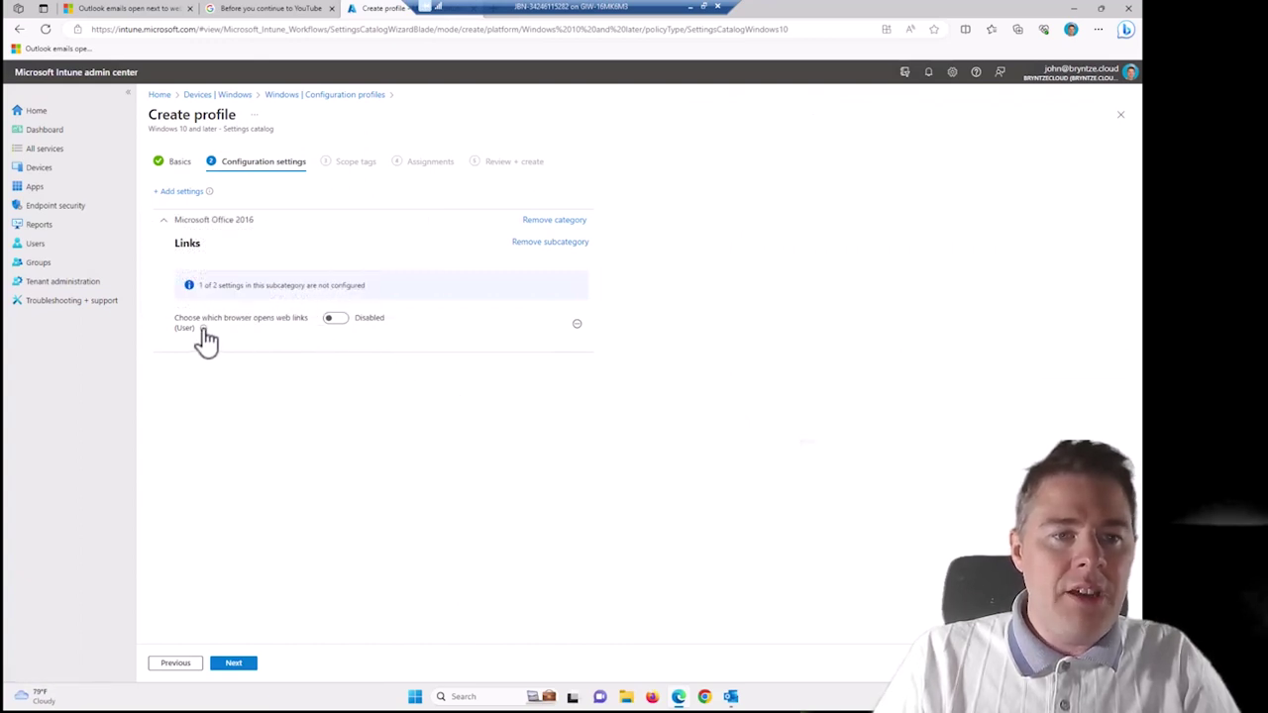
click(327, 325)
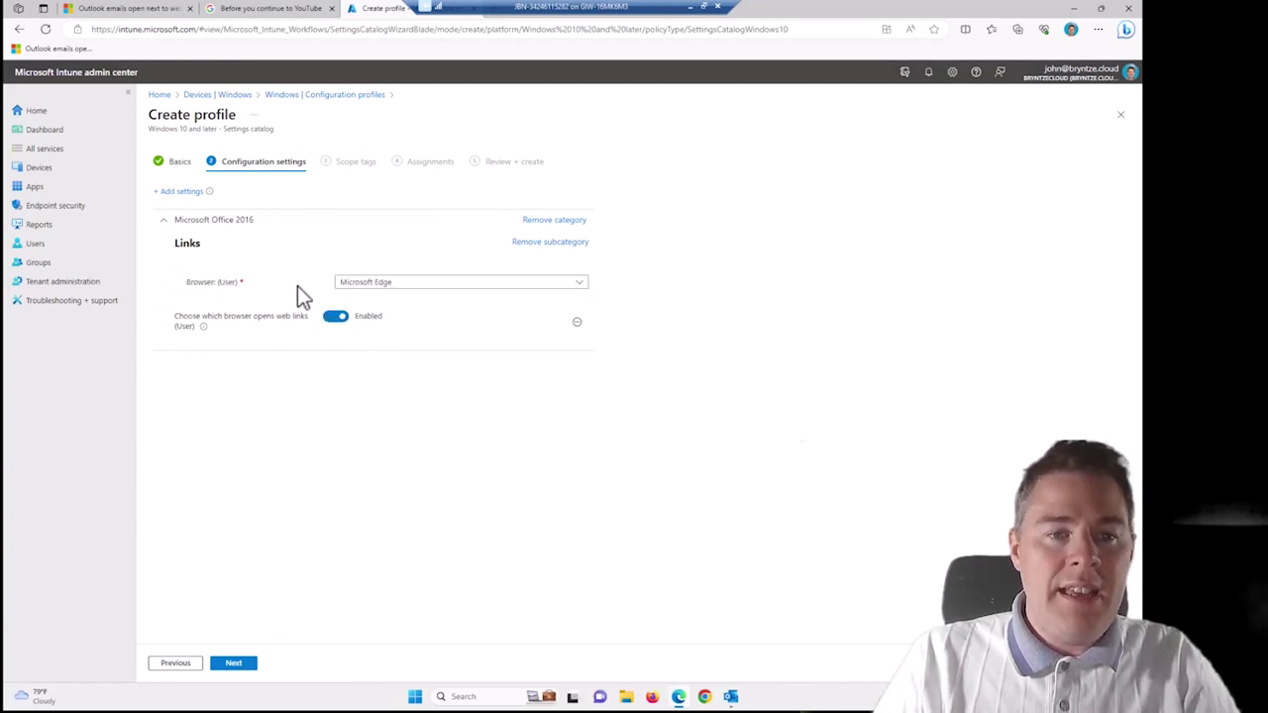
click(366, 286)
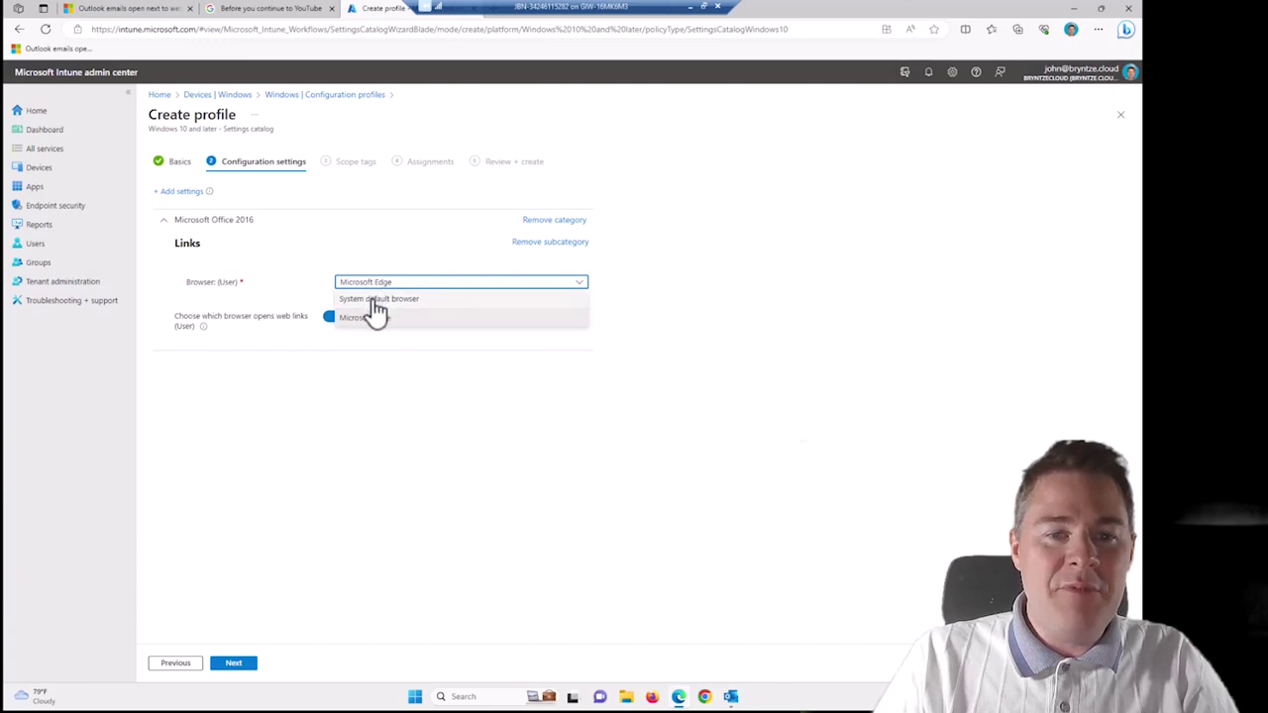
click(377, 299)
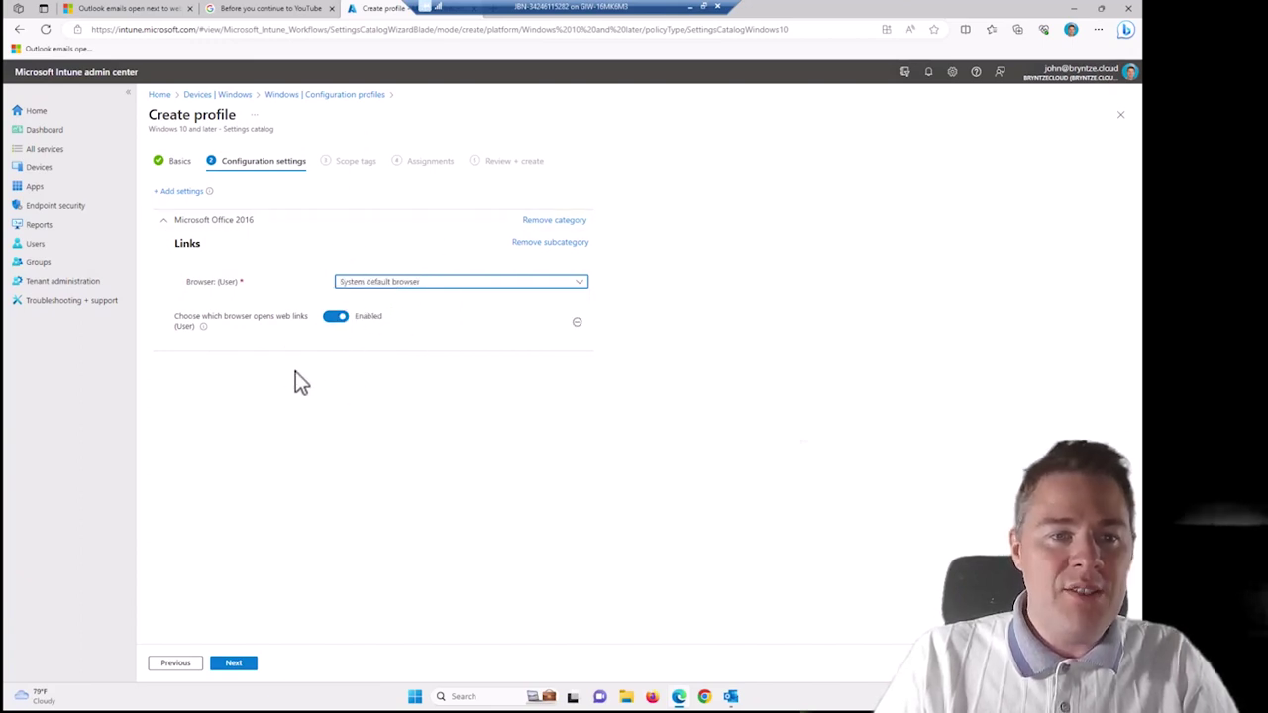
click(238, 663)
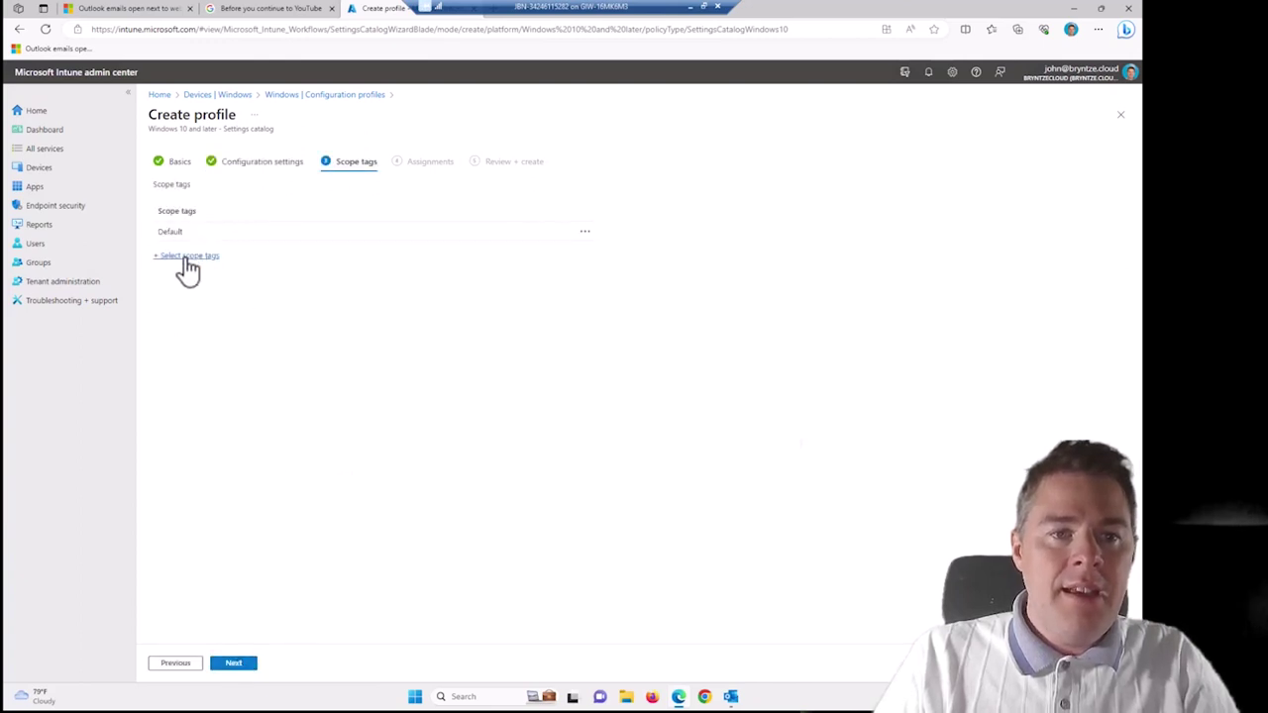
Leave the scope tags at Default and continue to the Assignments step.
click(183, 255)
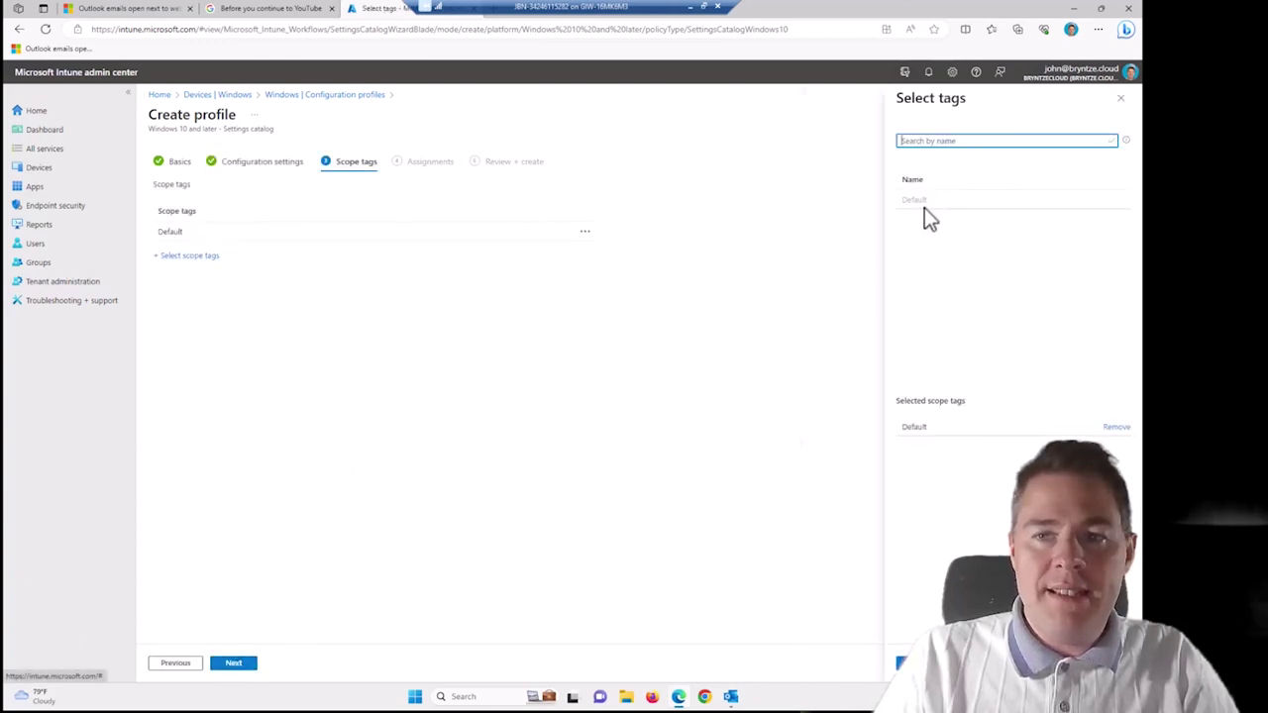
click(1120, 99)
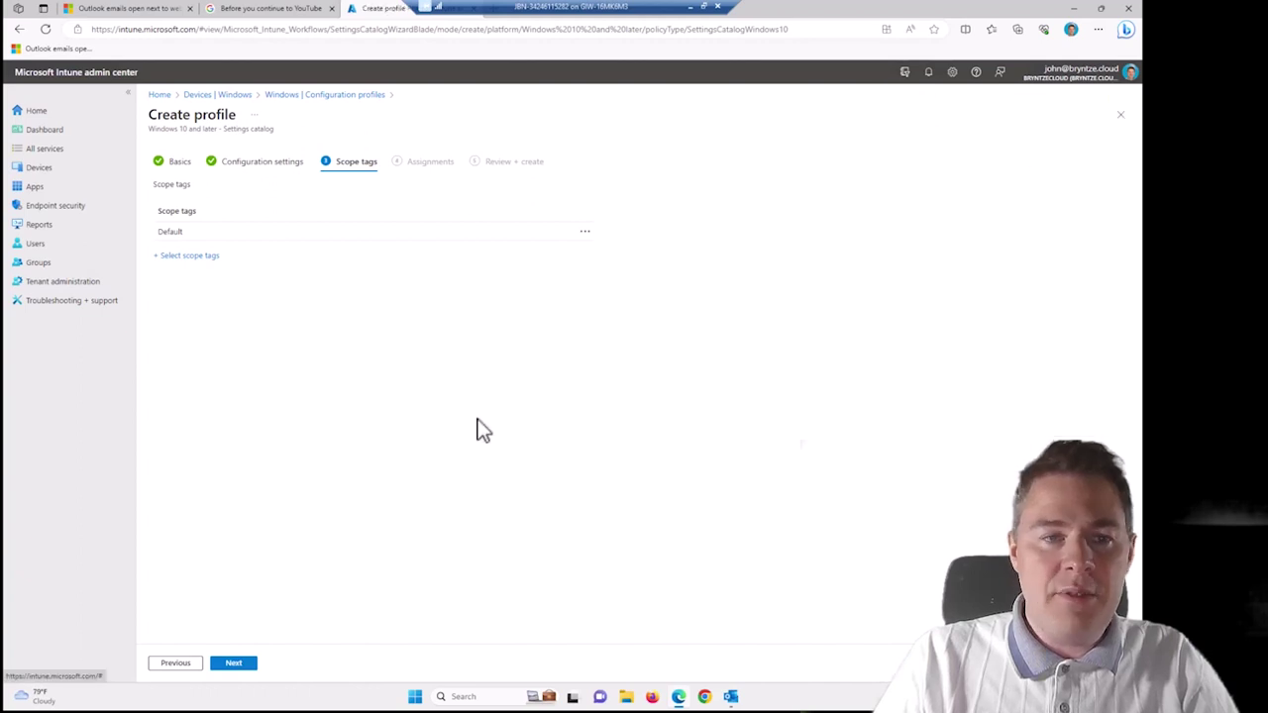
click(234, 664)
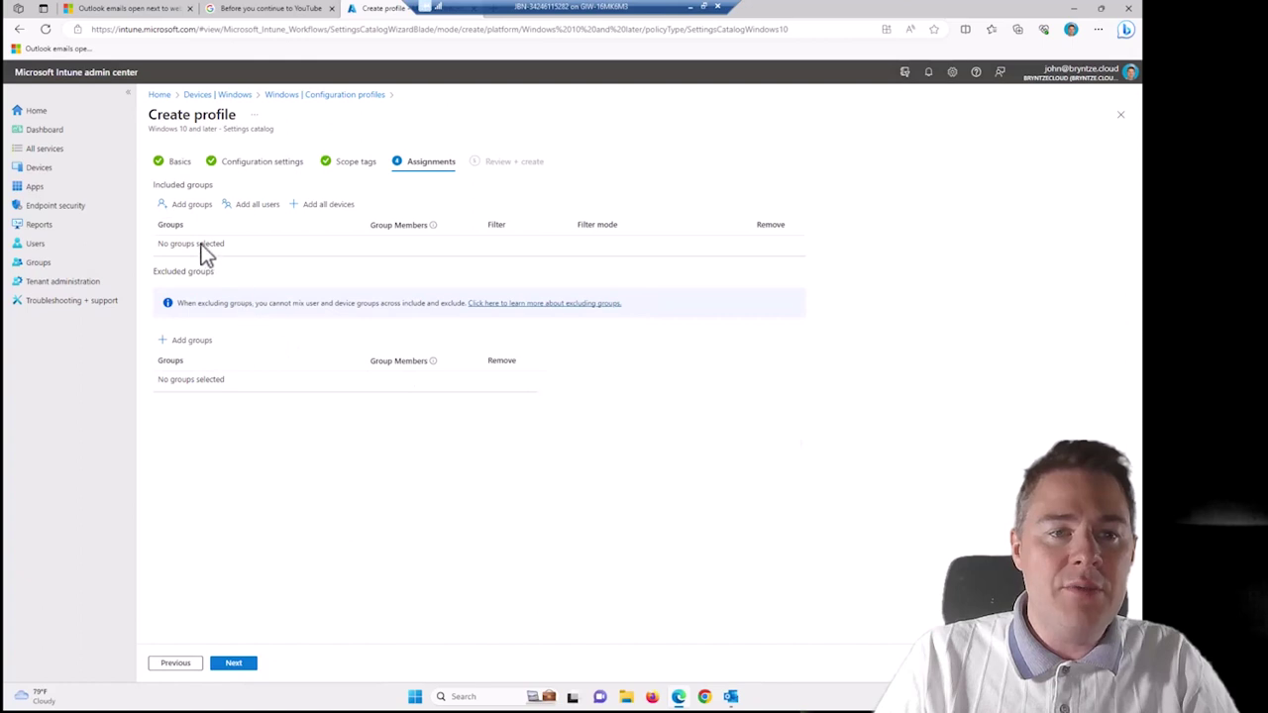
Assign the profile to the JBN - All Windows Devices group and go to Review + create.
click(192, 204)
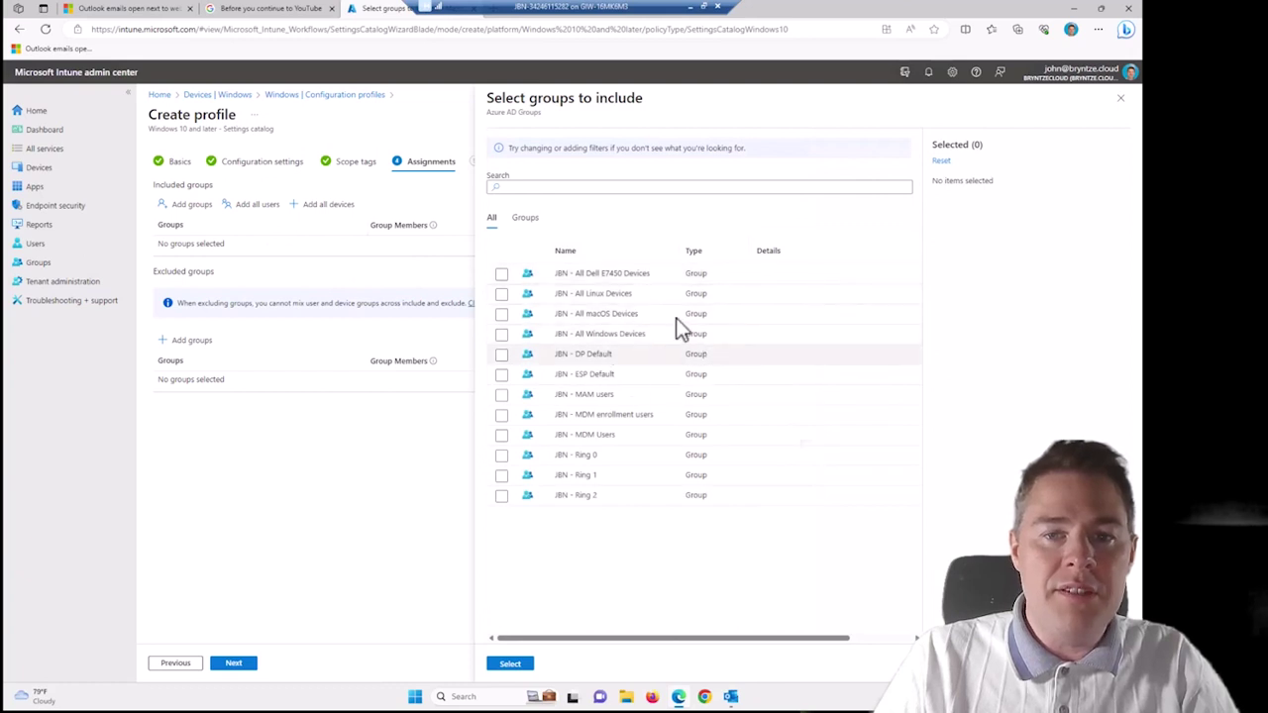
click(501, 336)
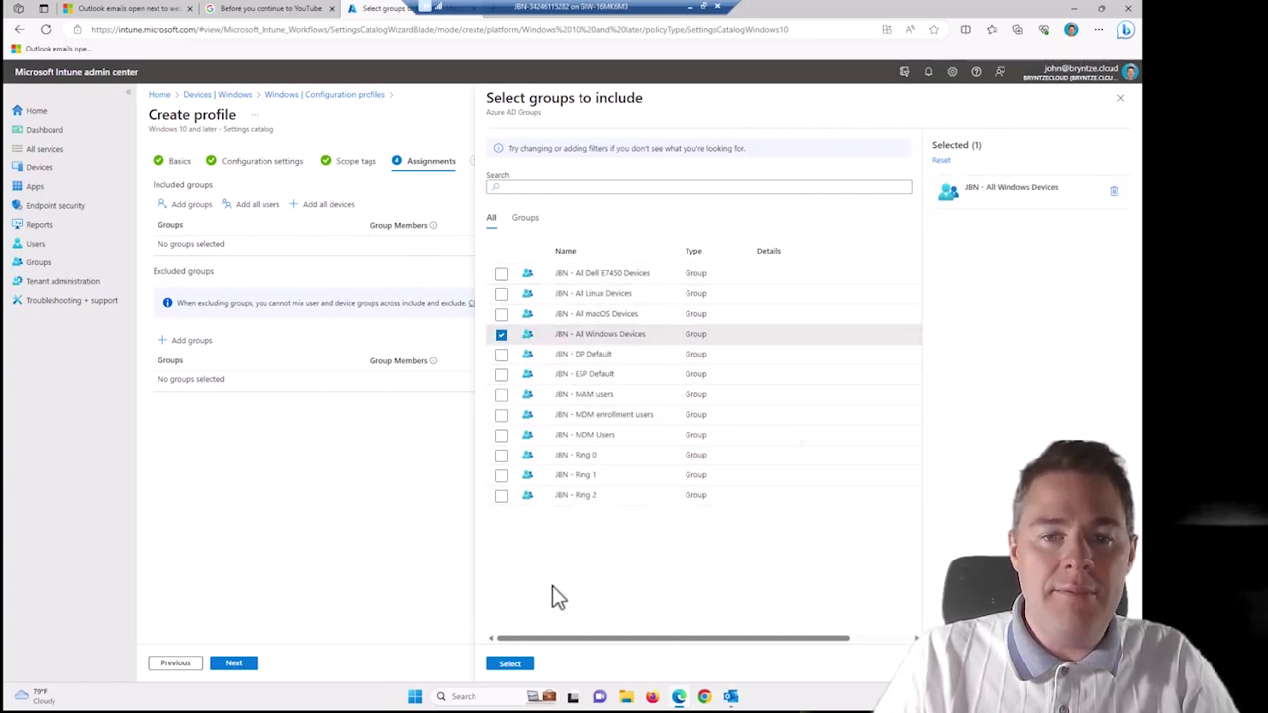
click(510, 664)
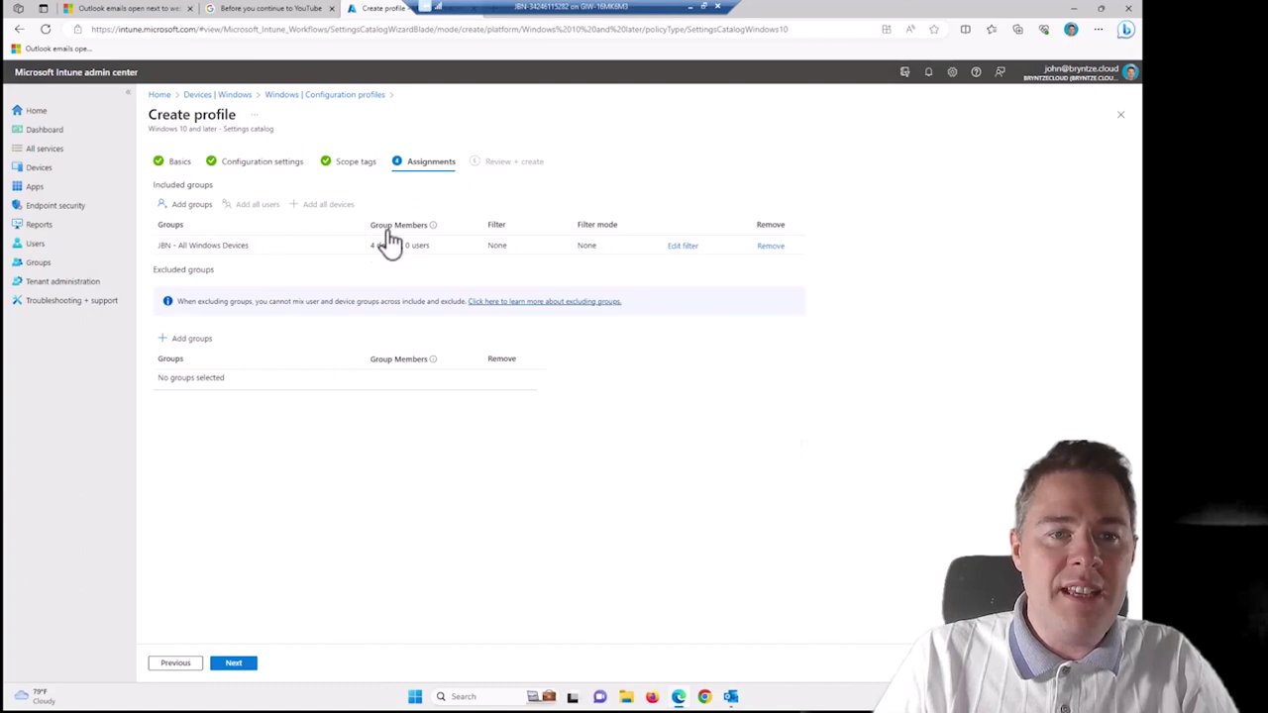
click(234, 663)
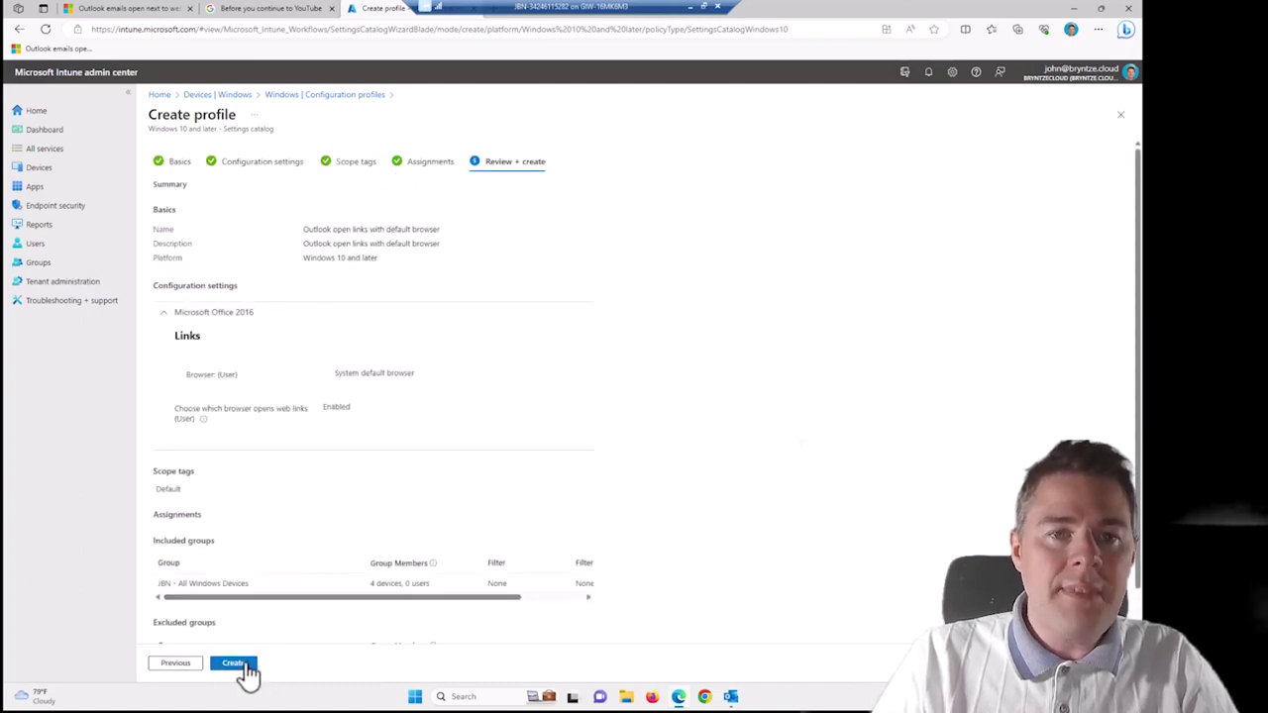
Create the 'Outlook open links with default browser' profile and open its device status report.
click(244, 665)
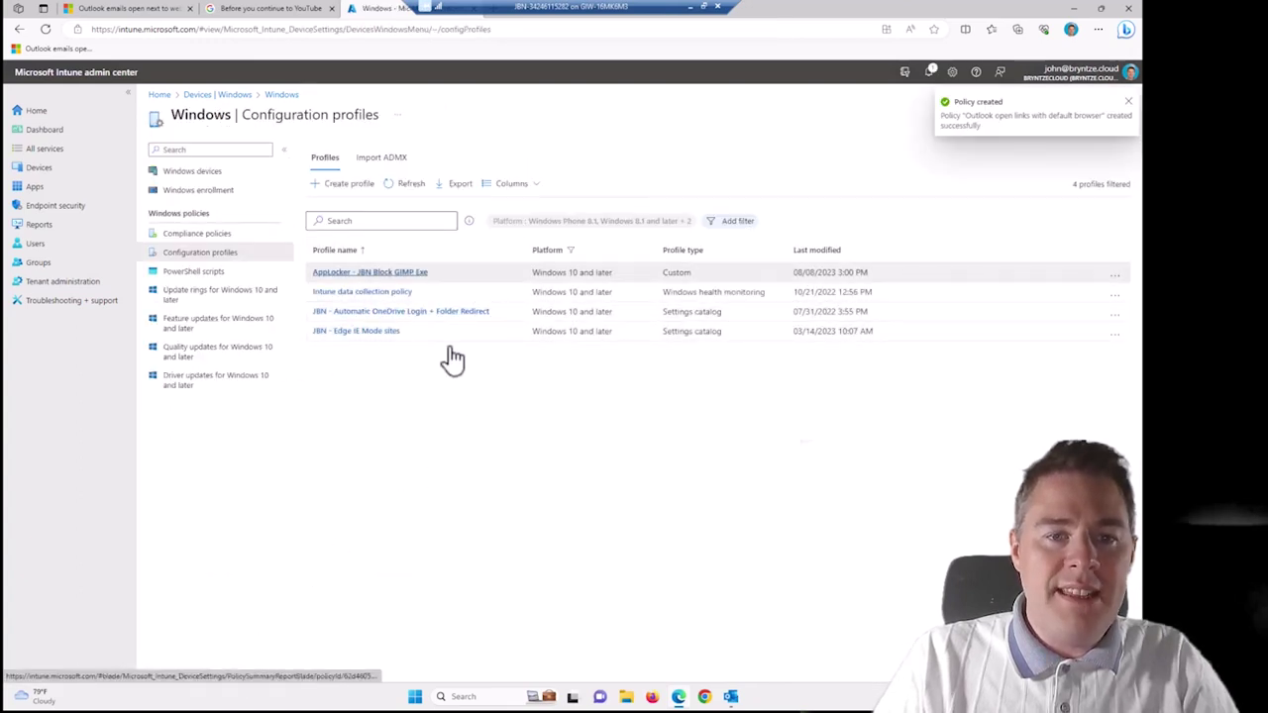
click(411, 186)
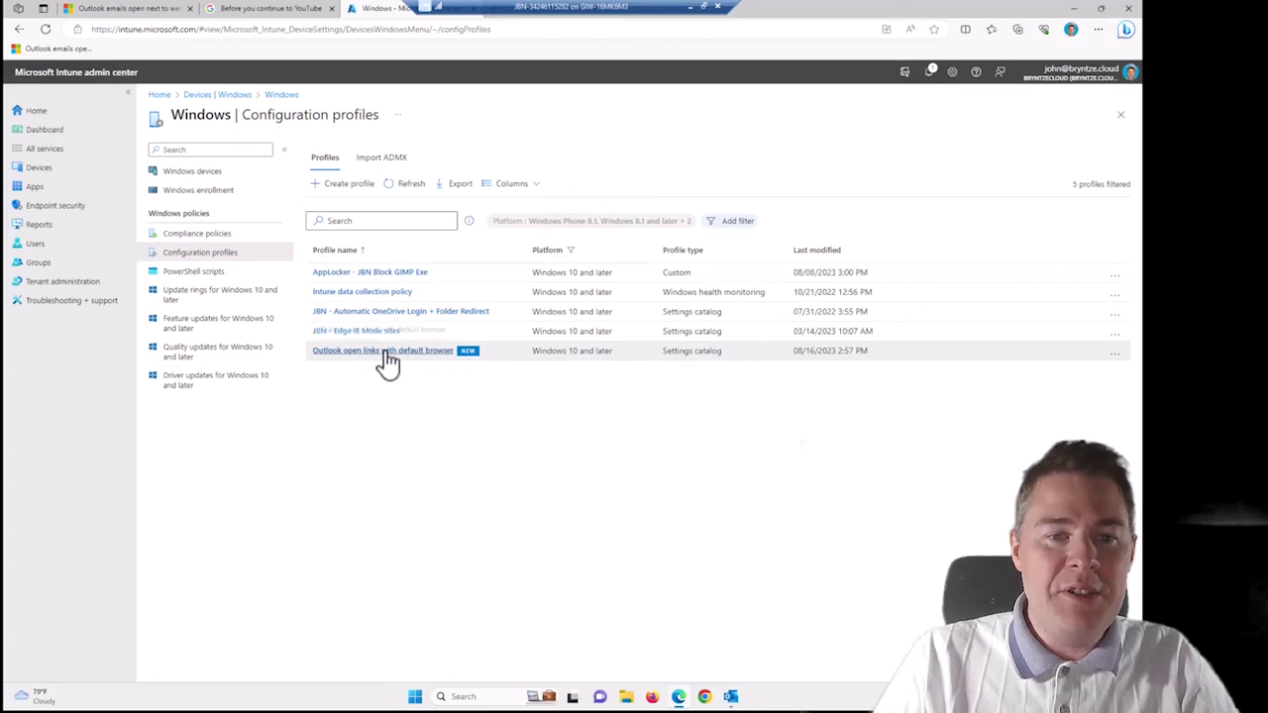
click(386, 352)
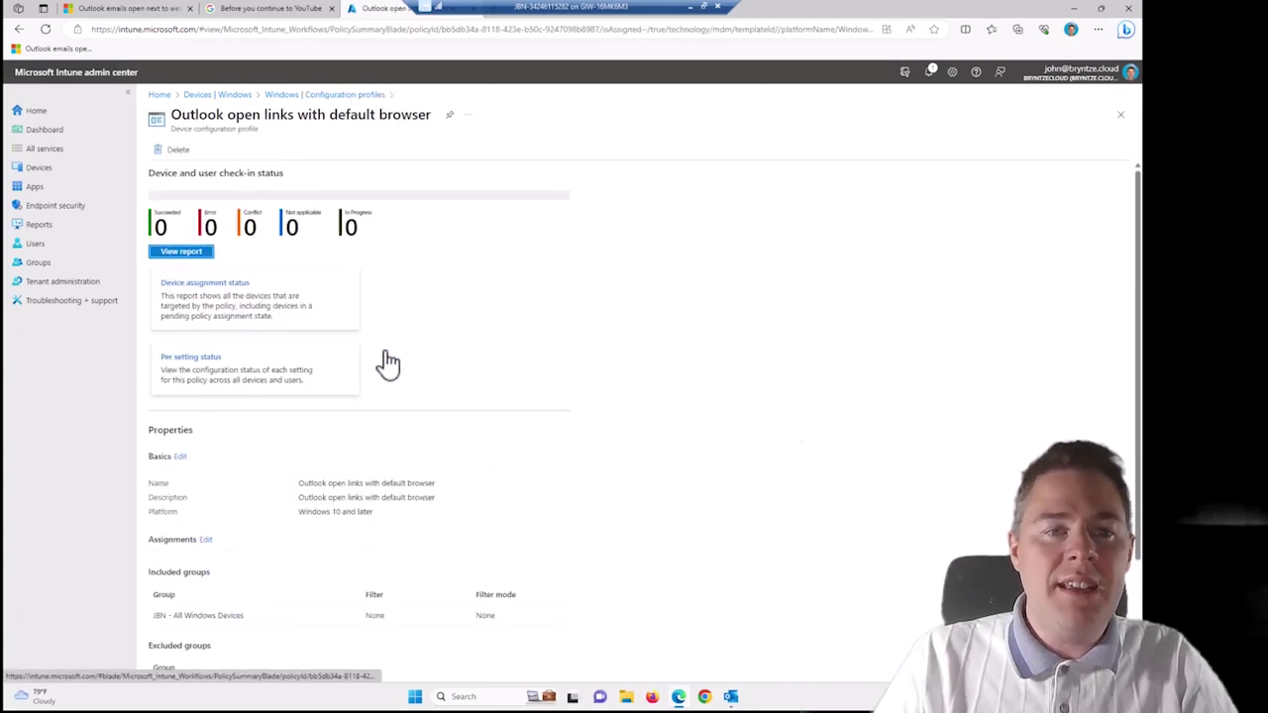
click(179, 253)
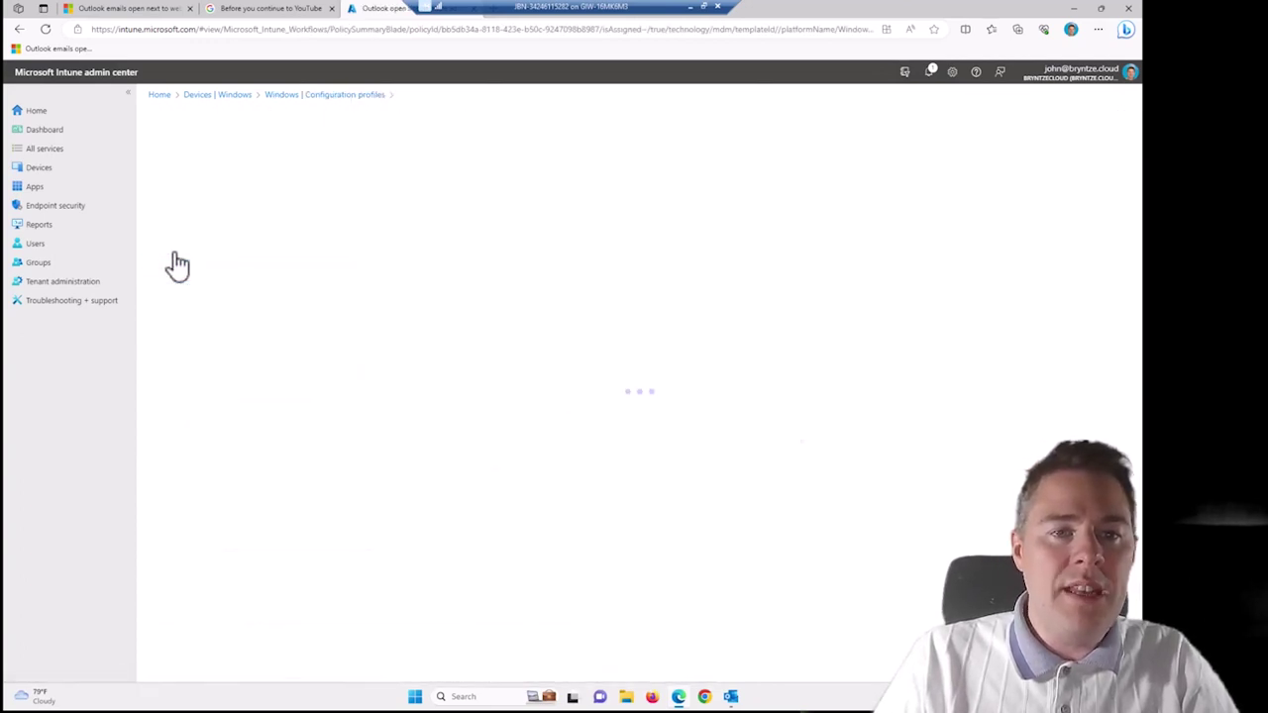
In Outlook Options > Advanced, confirm hyperlinks still open in Microsoft Edge, leaving it unchanged.
click(731, 697)
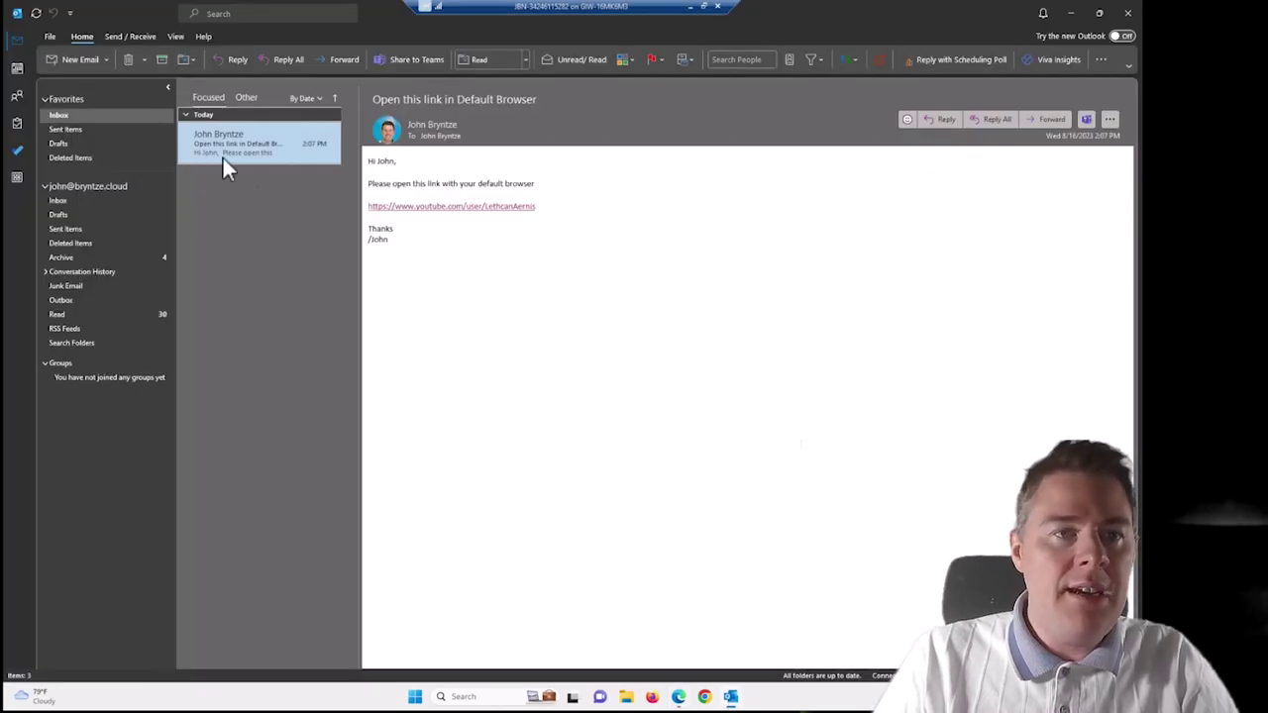
click(49, 36)
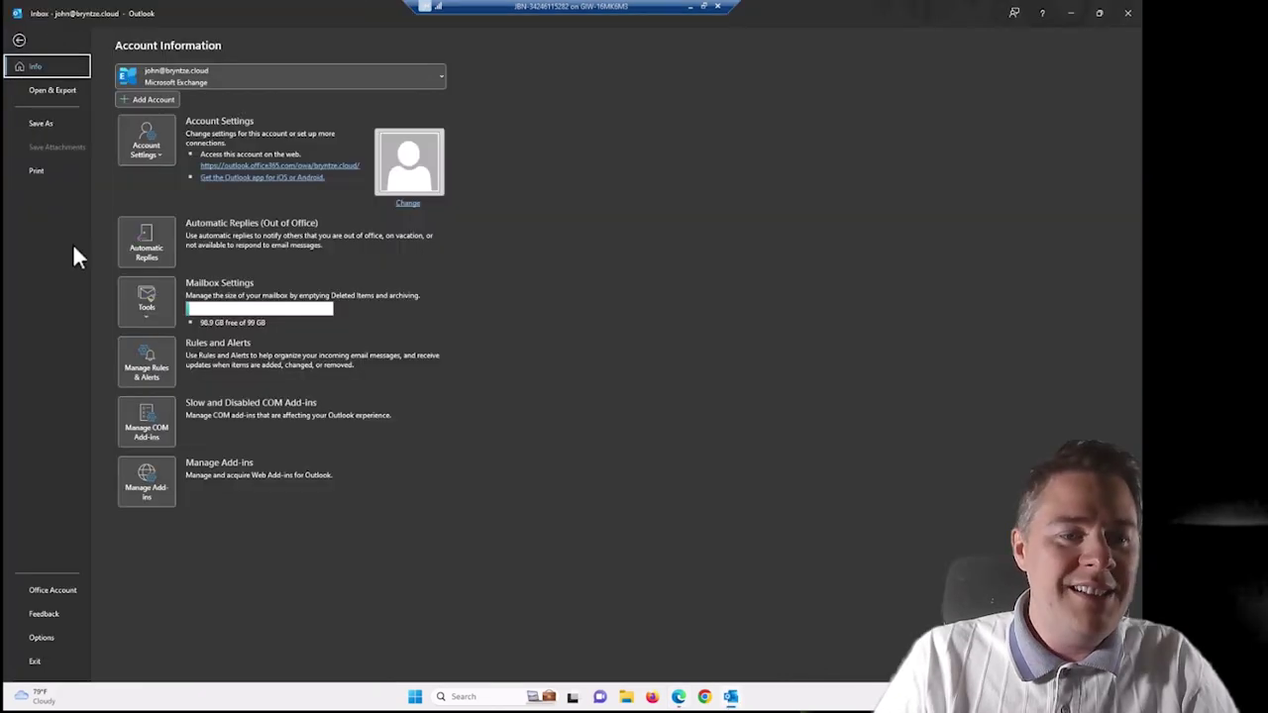
click(43, 637)
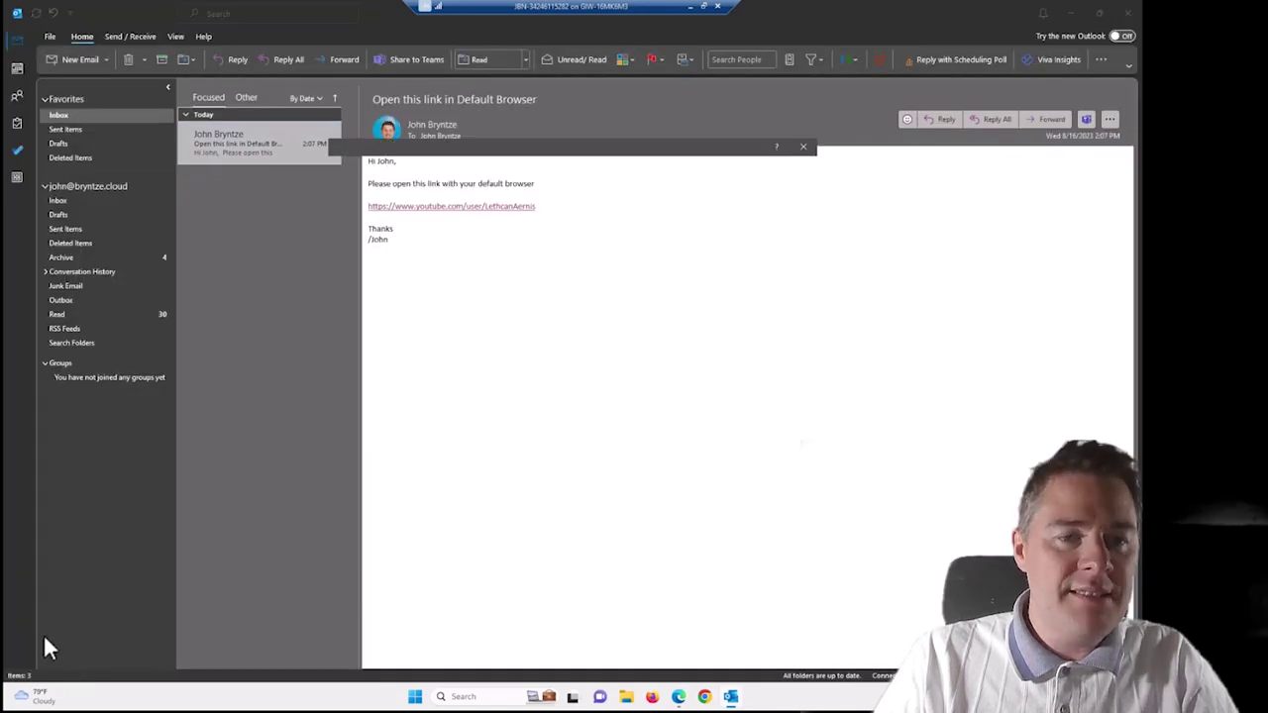
click(361, 316)
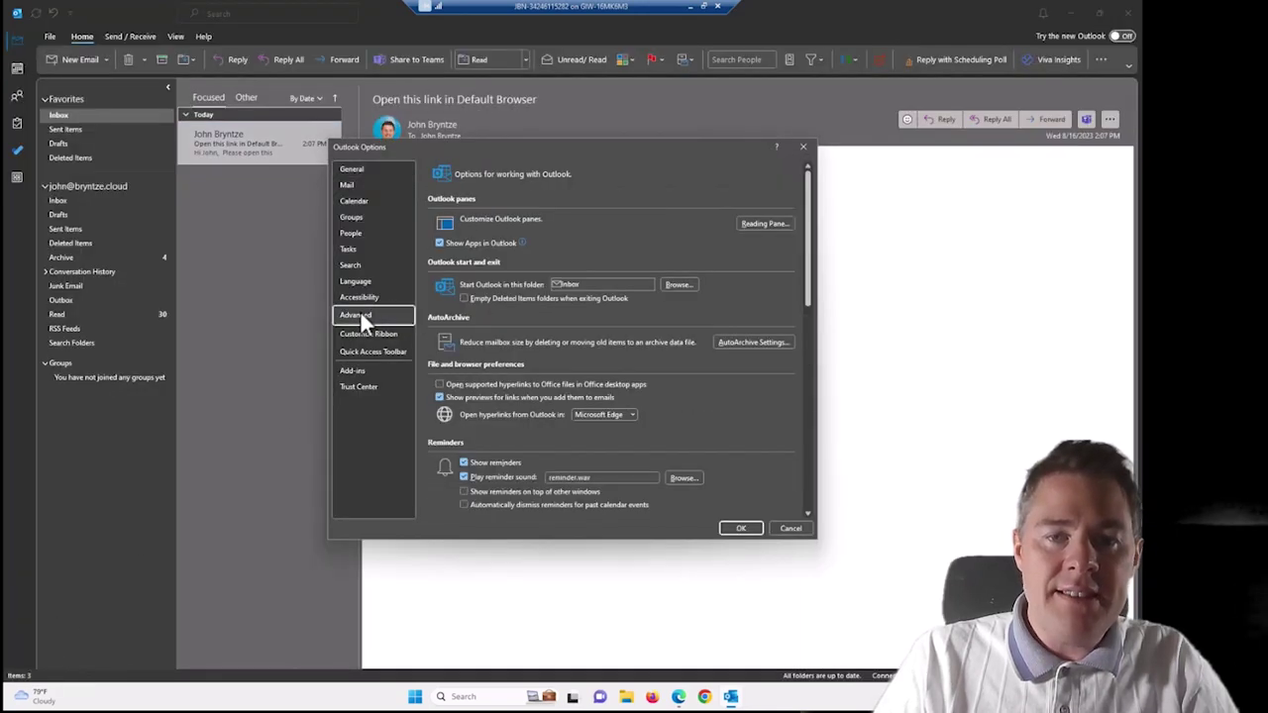
click(606, 416)
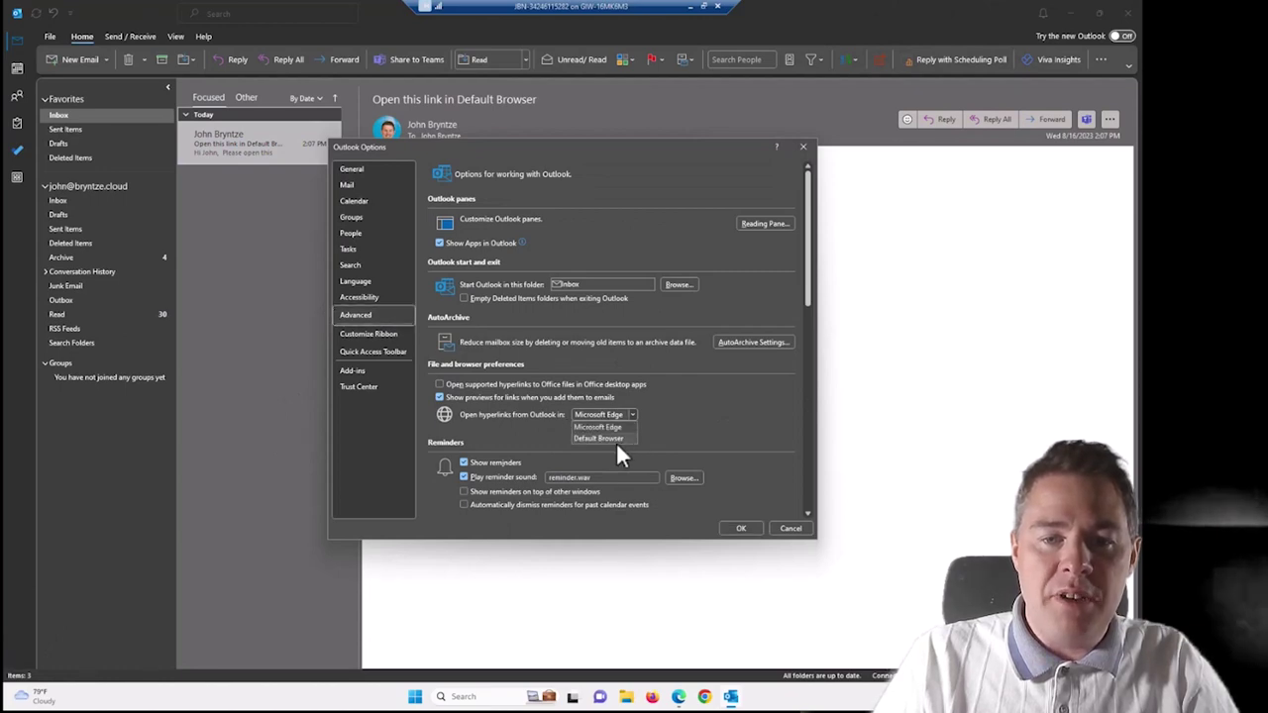
click(693, 392)
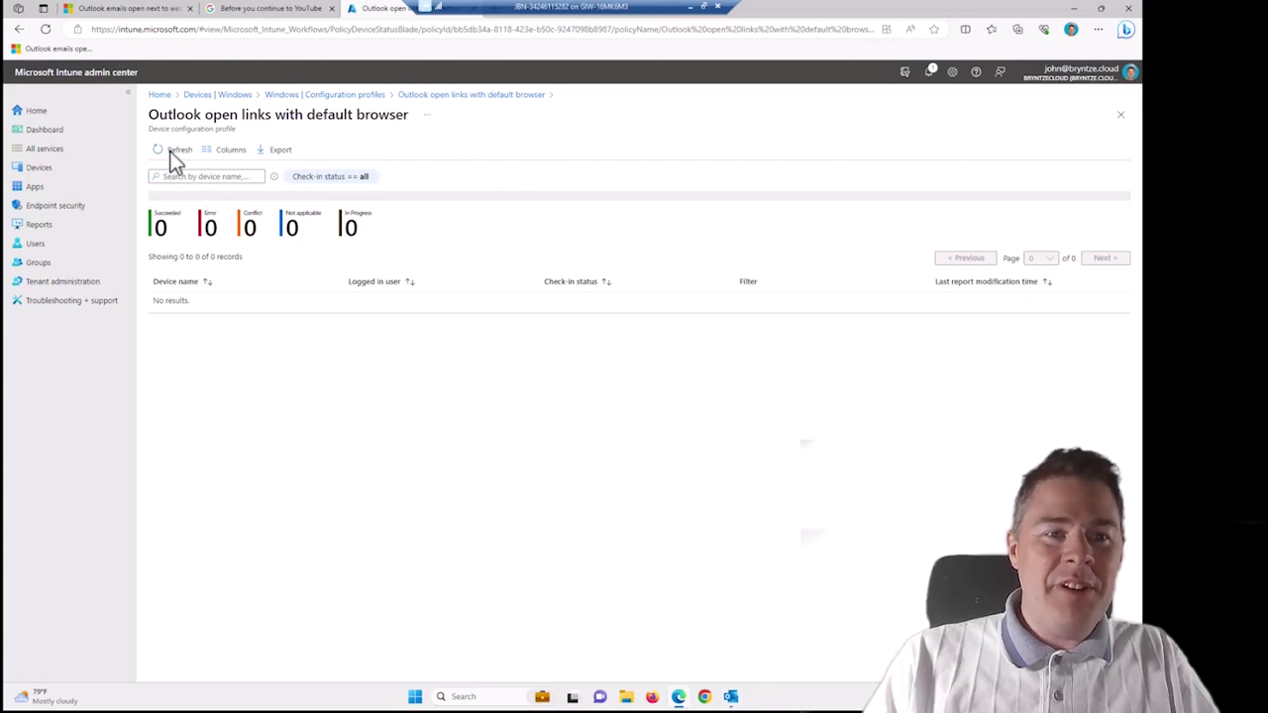
Refresh the profile's device status to show one device succeeded, then bring up Windows search.
click(173, 154)
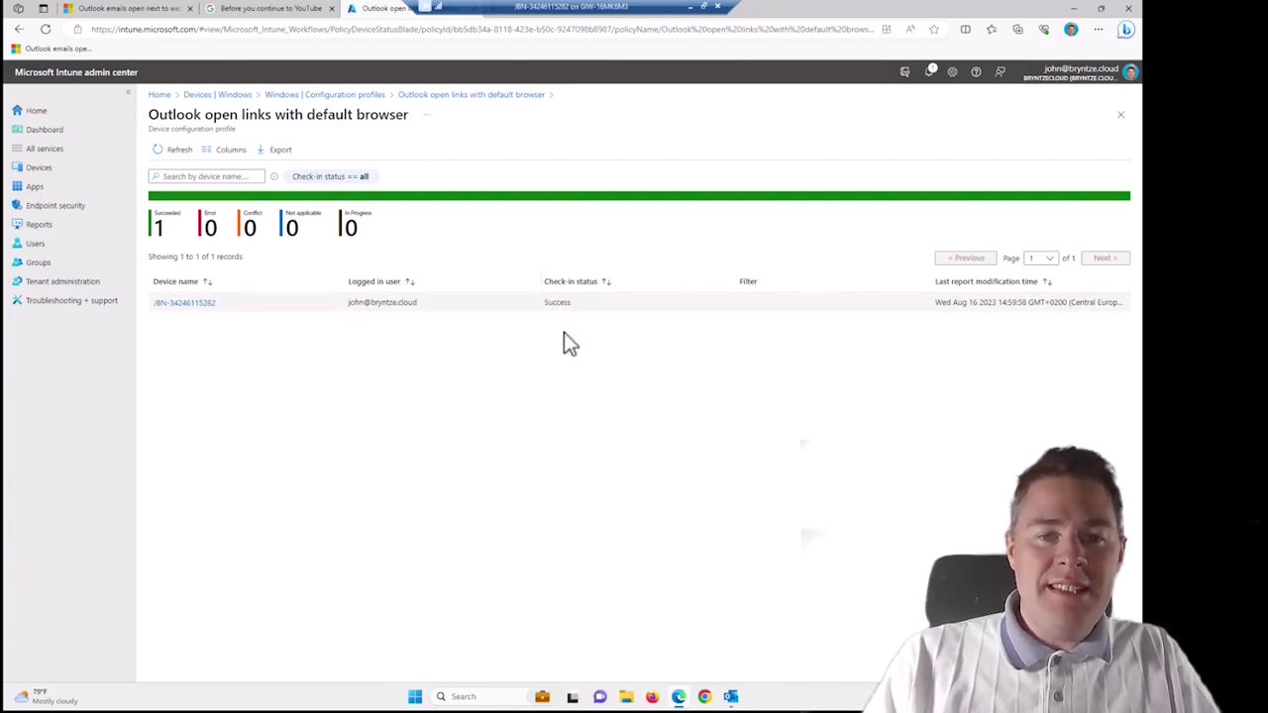
click(415, 698)
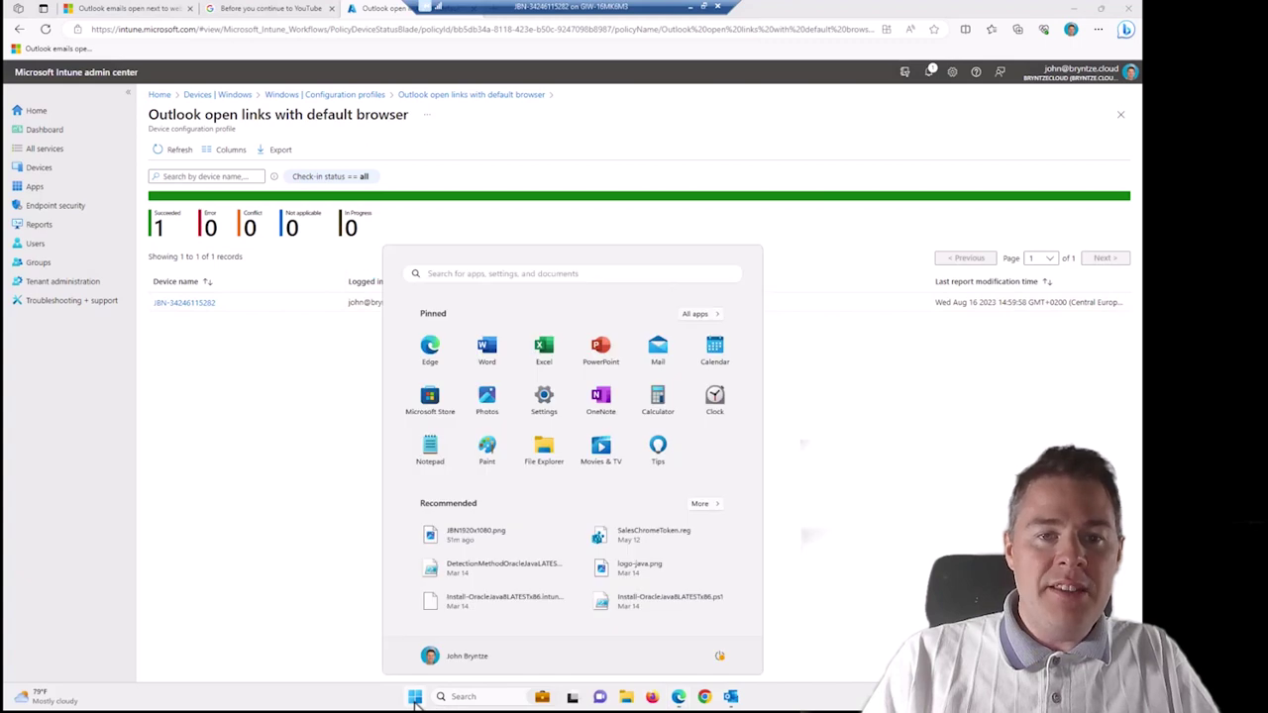
click(415, 698)
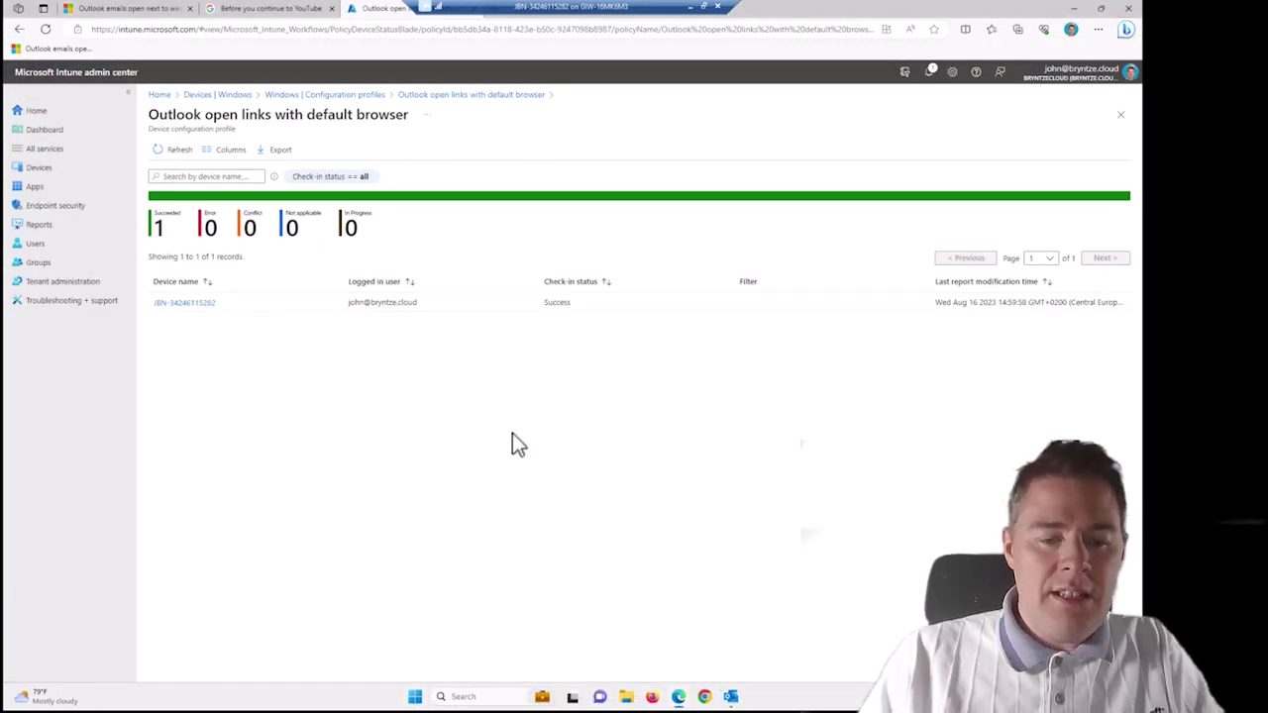
key(super)
key(super)
key(super)
Launch Registry Editor from a 'reg' search and approve the admin prompt.
text(reg)
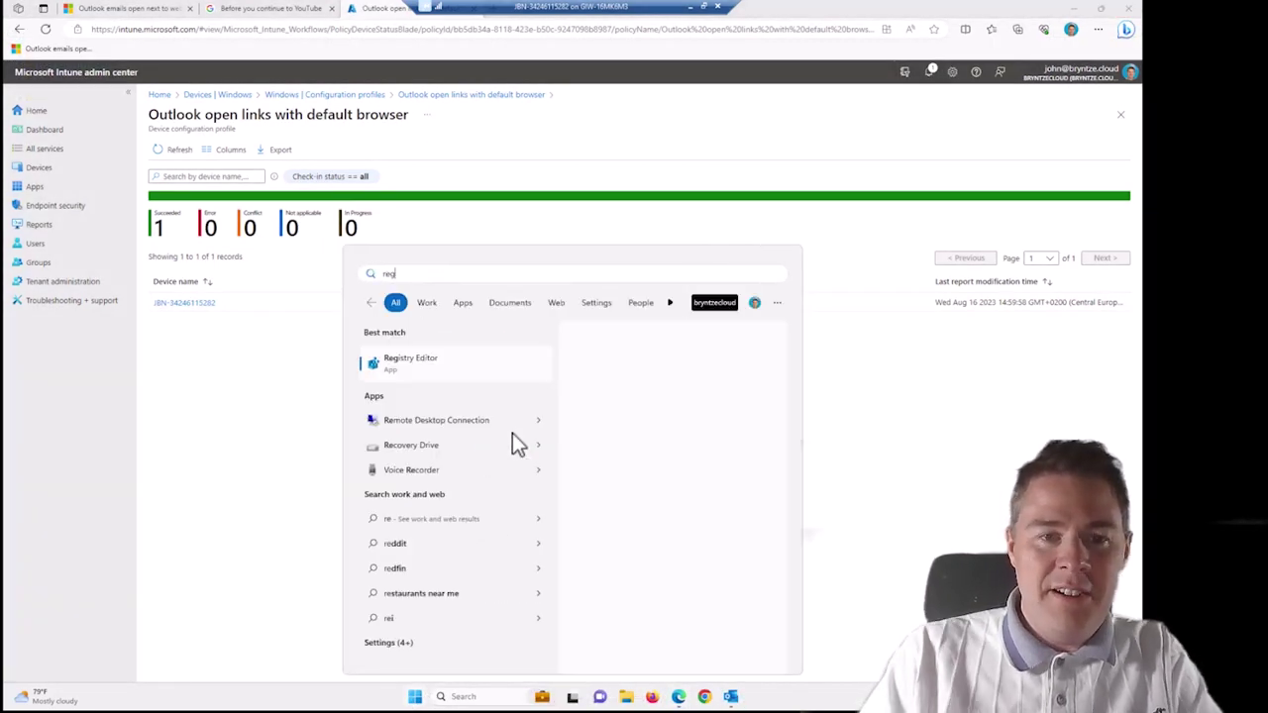
click(434, 368)
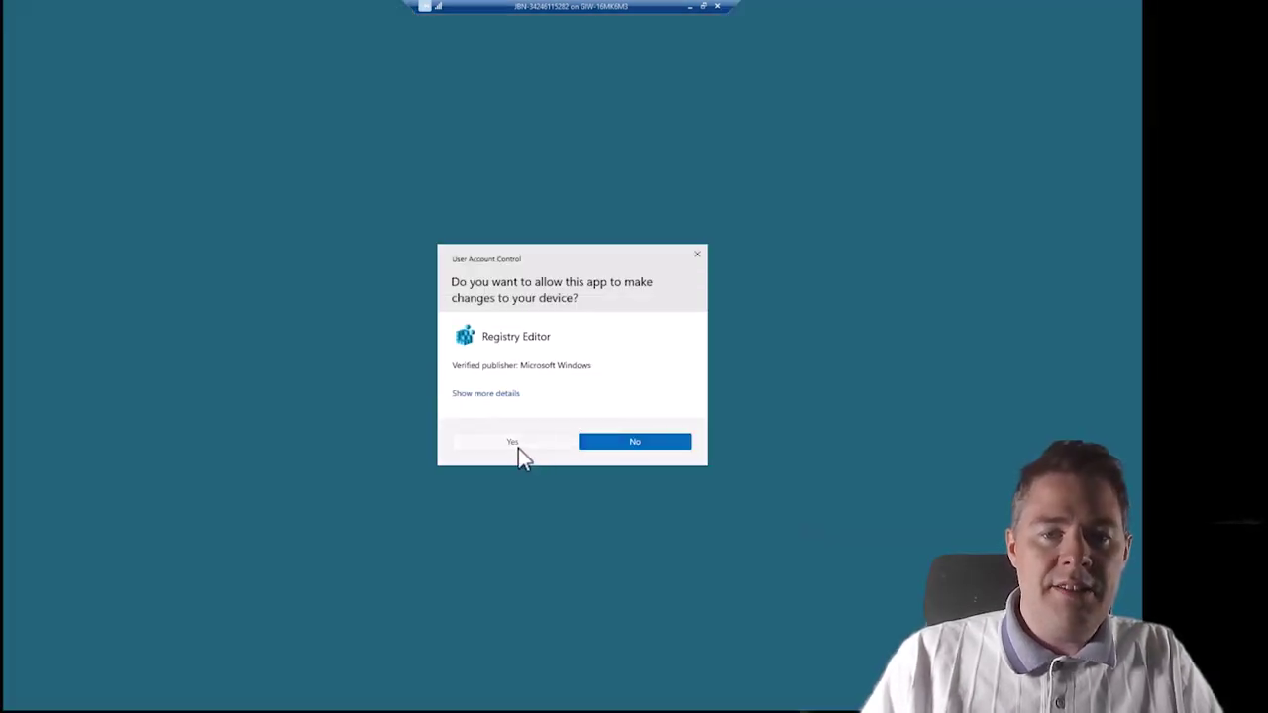
click(517, 448)
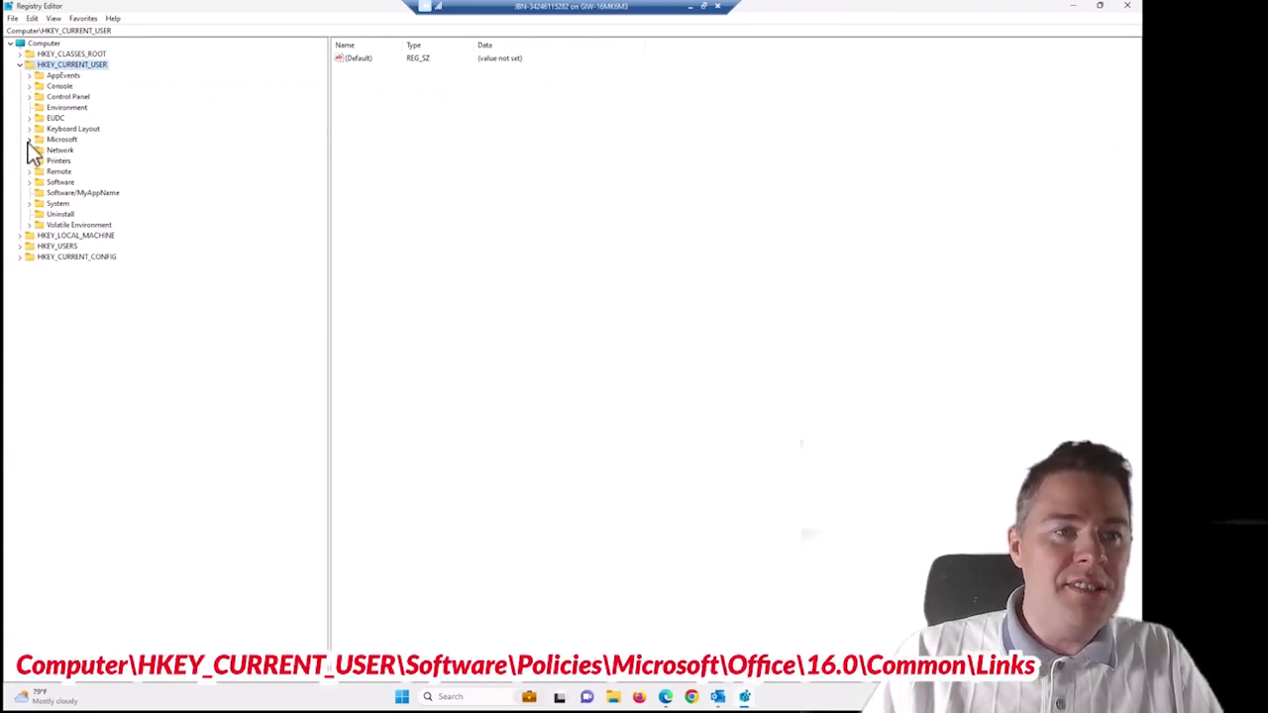
Open HKCU\Software\Policies\Microsoft\office\16.0\common\links and select browserchoice, showing value 0.
click(29, 184)
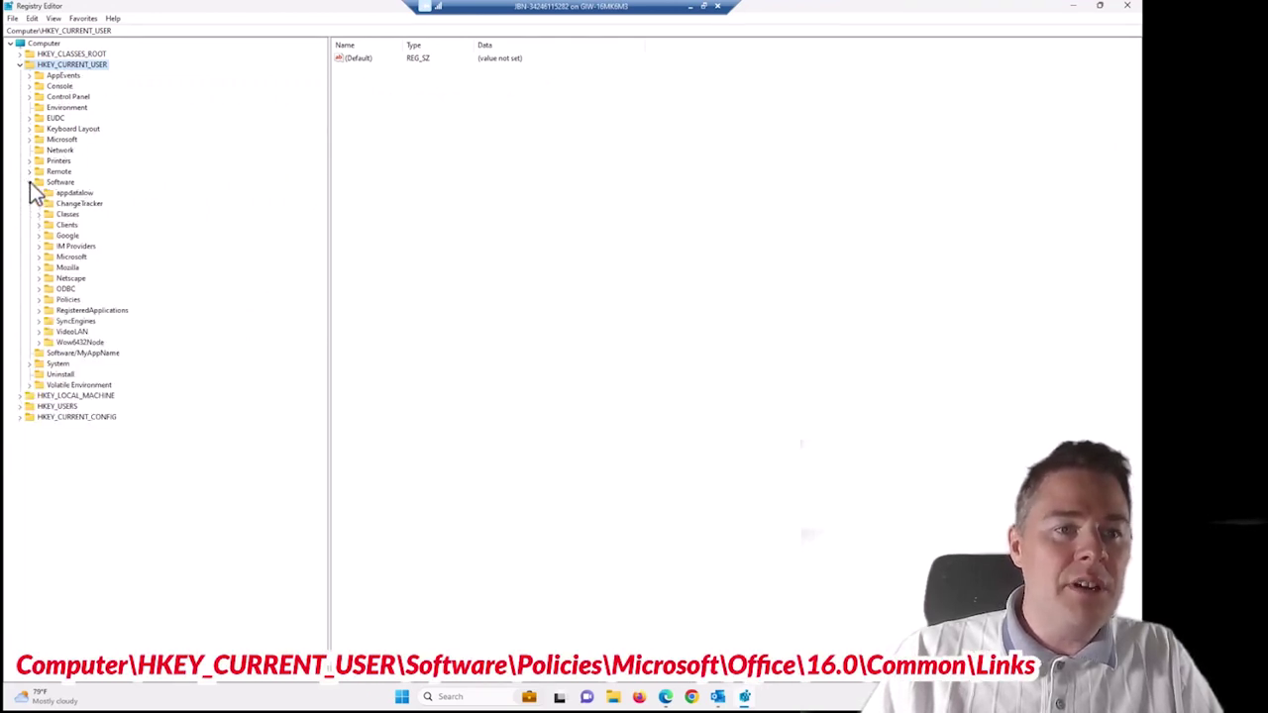
click(40, 300)
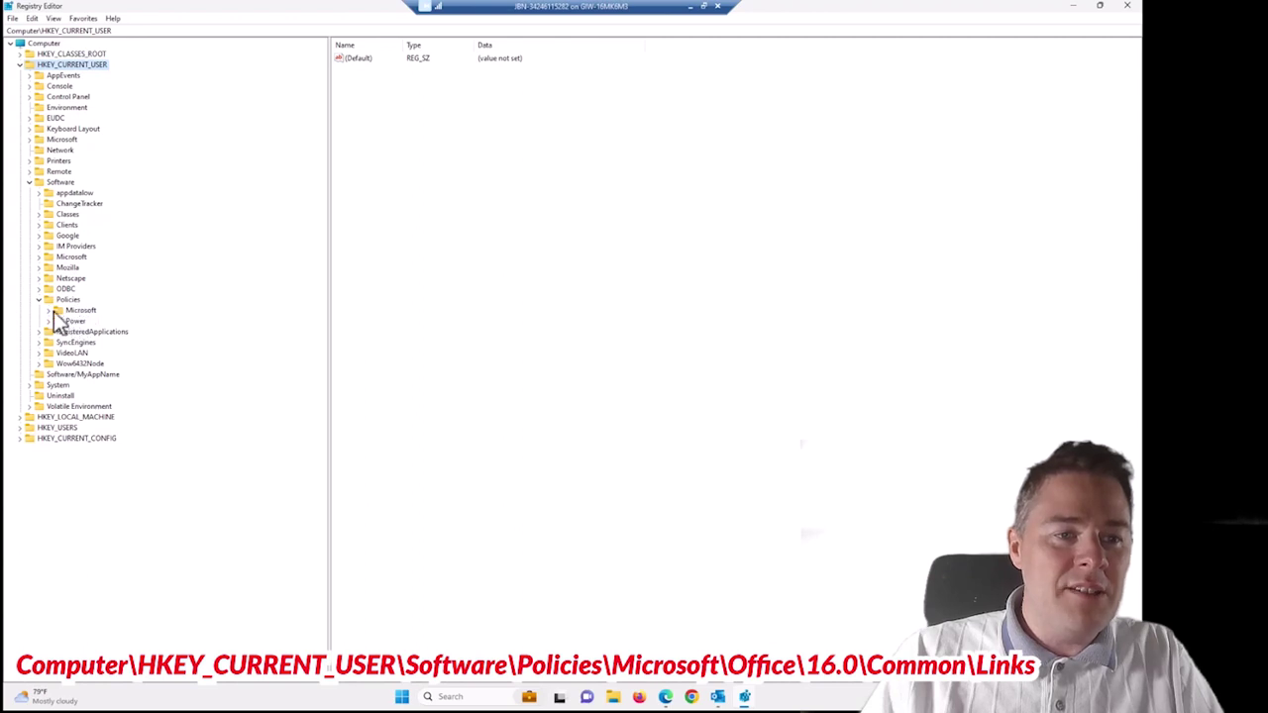
click(47, 310)
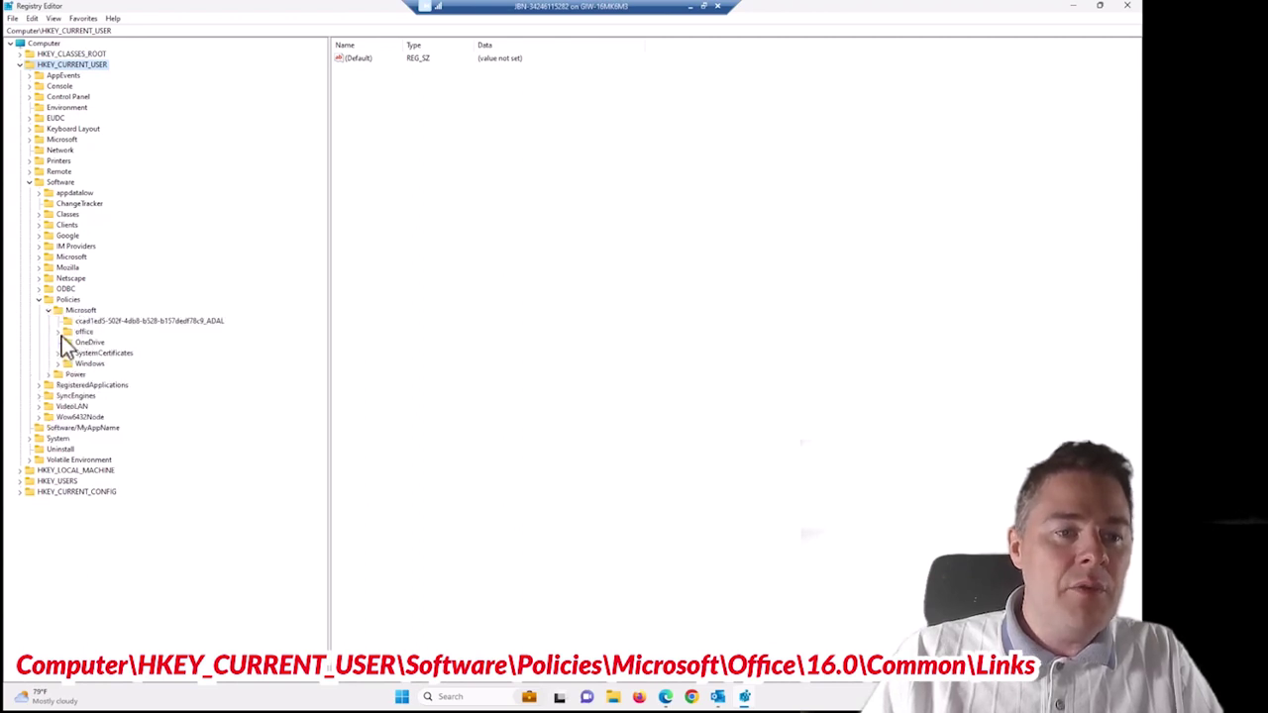
click(57, 332)
click(68, 343)
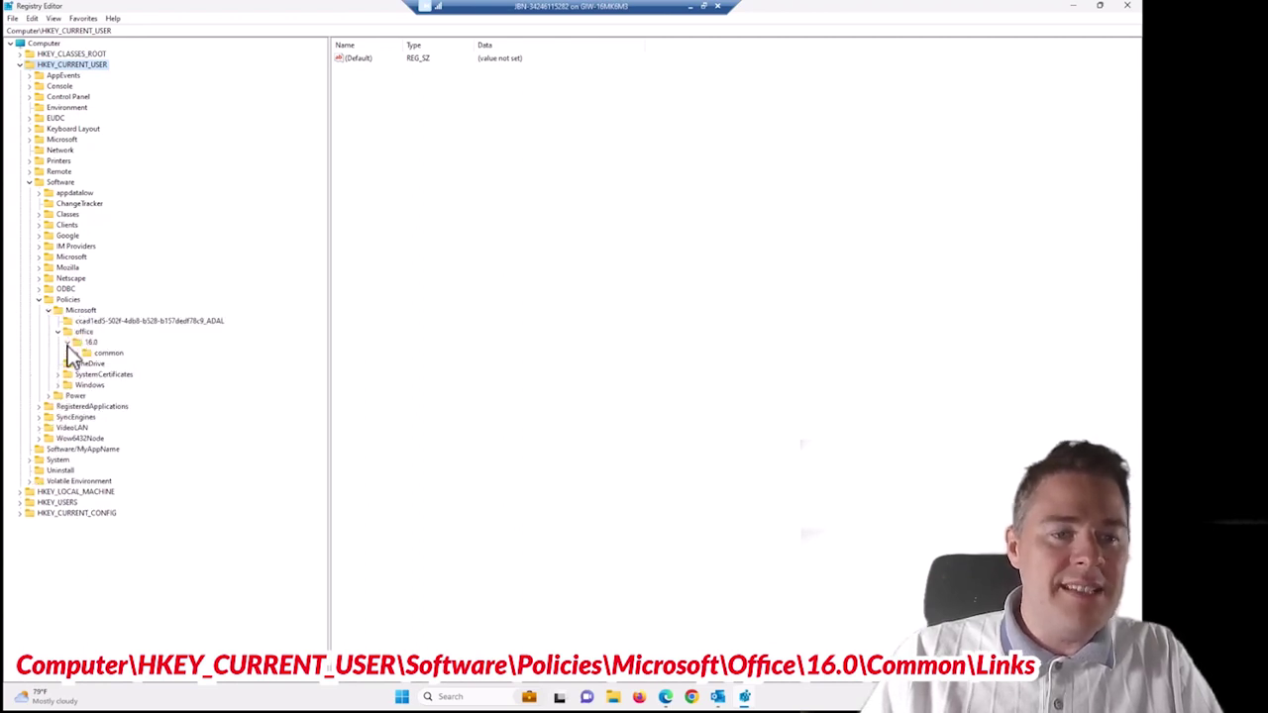
click(77, 353)
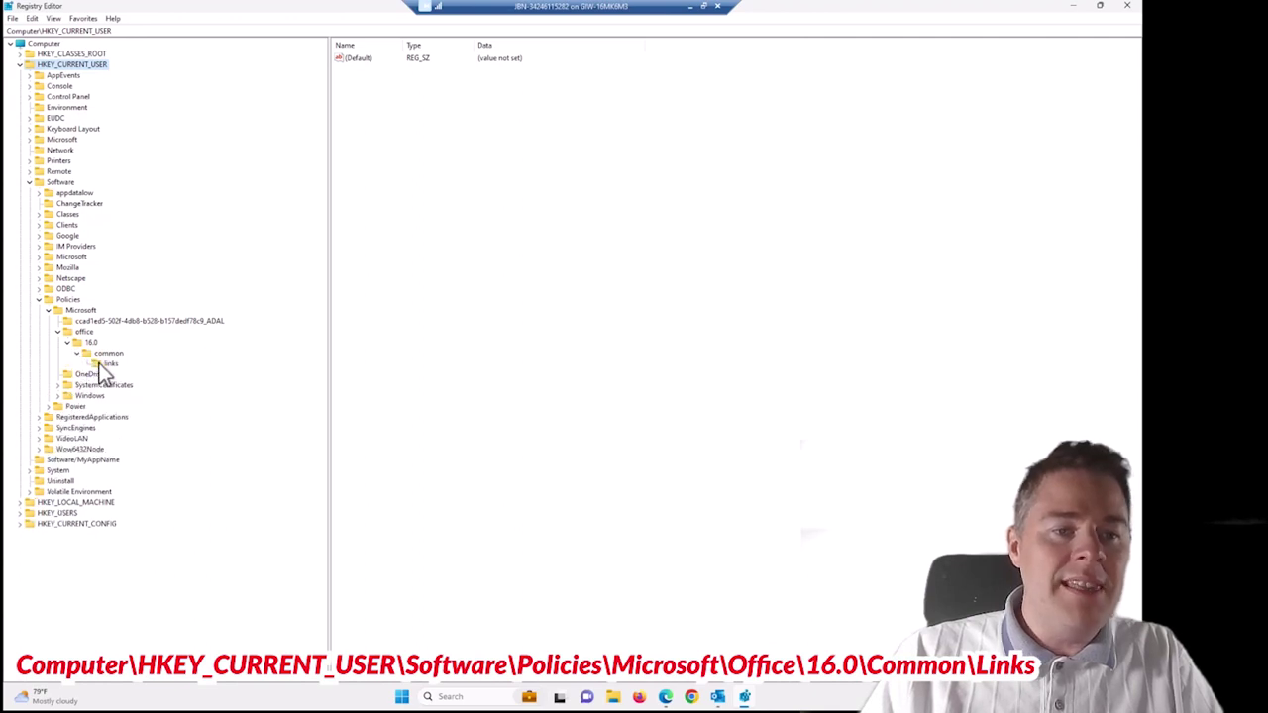
click(107, 364)
click(375, 72)
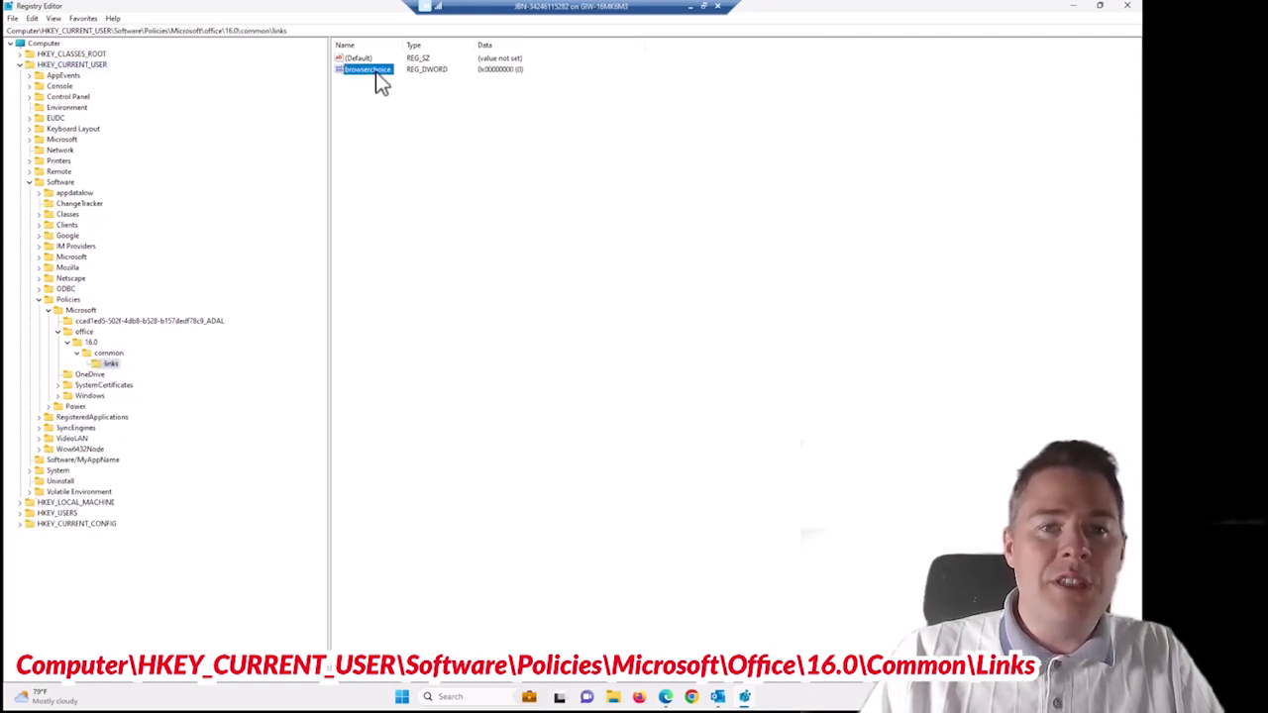
click(376, 70)
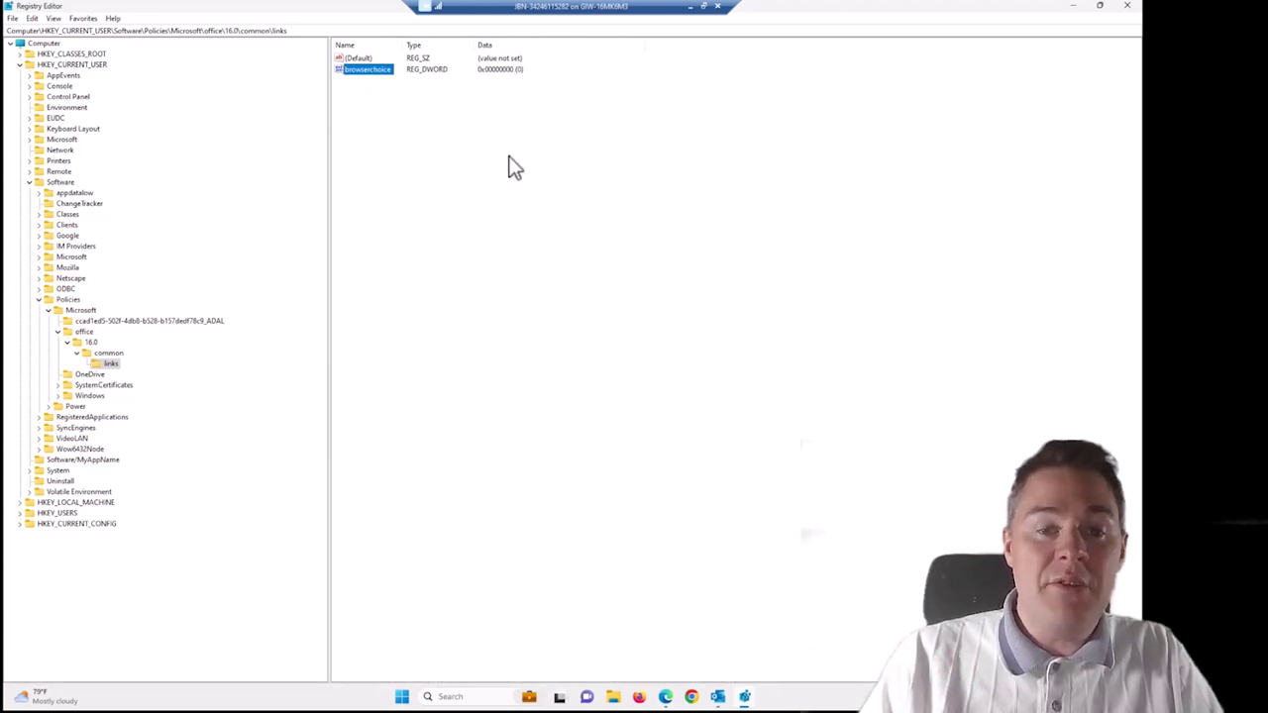
click(718, 696)
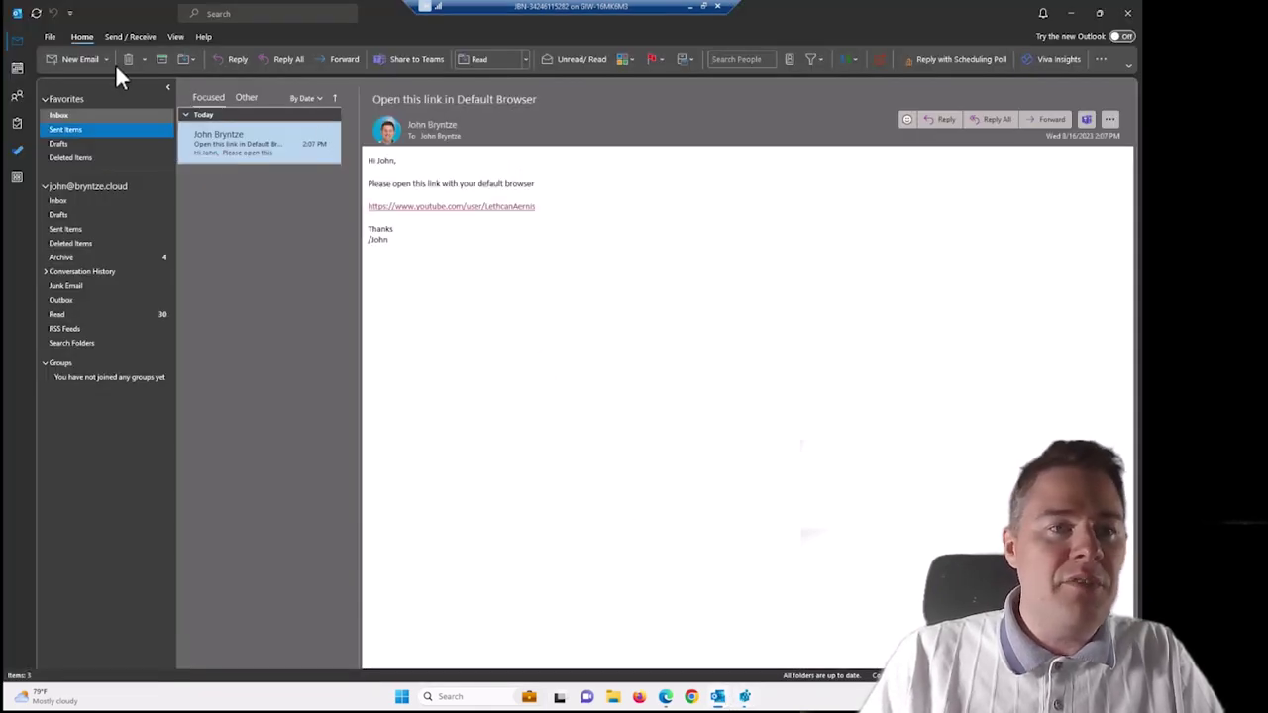
Check Outlook's hyperlink option still shows Microsoft Edge, then close and relaunch Outlook.
click(54, 38)
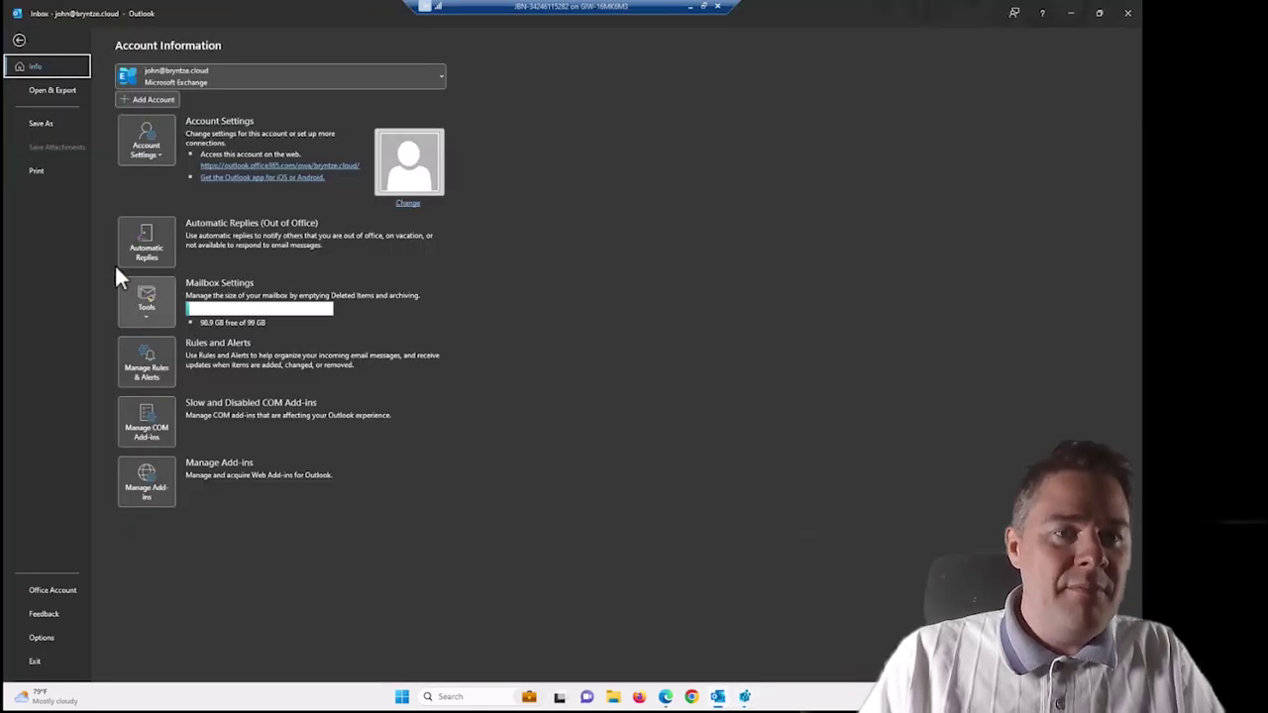
click(46, 637)
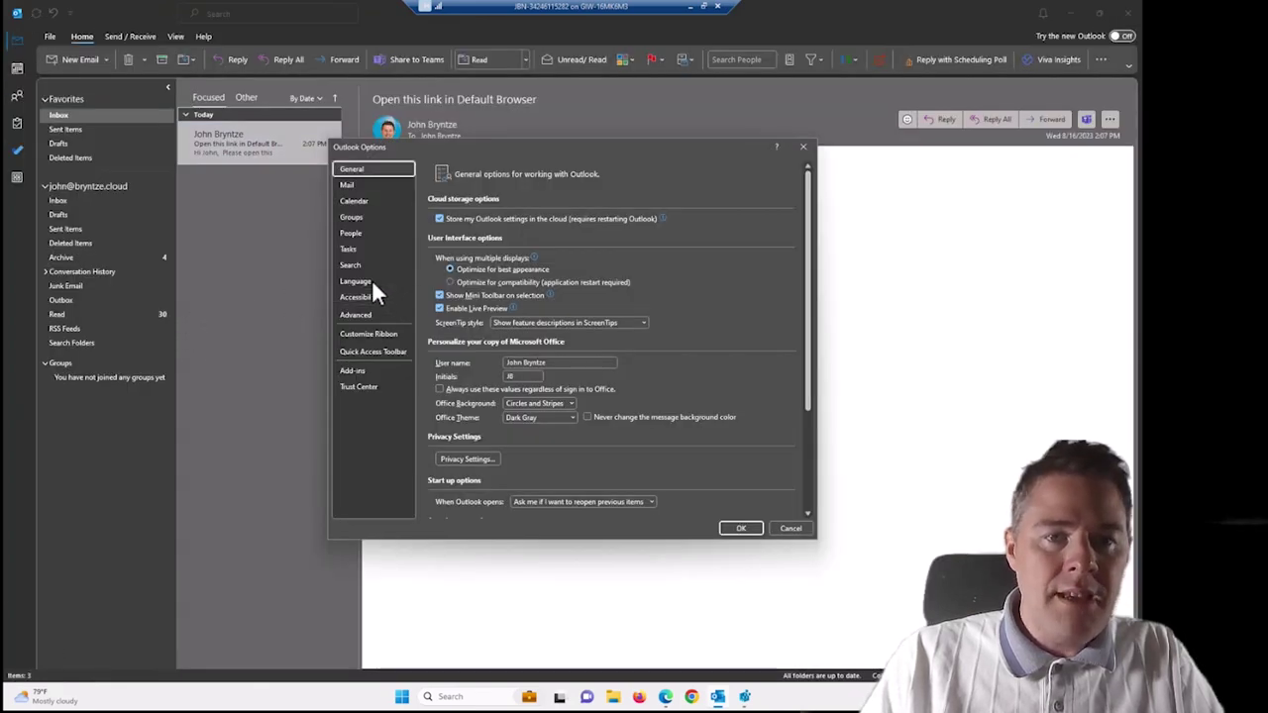
click(362, 315)
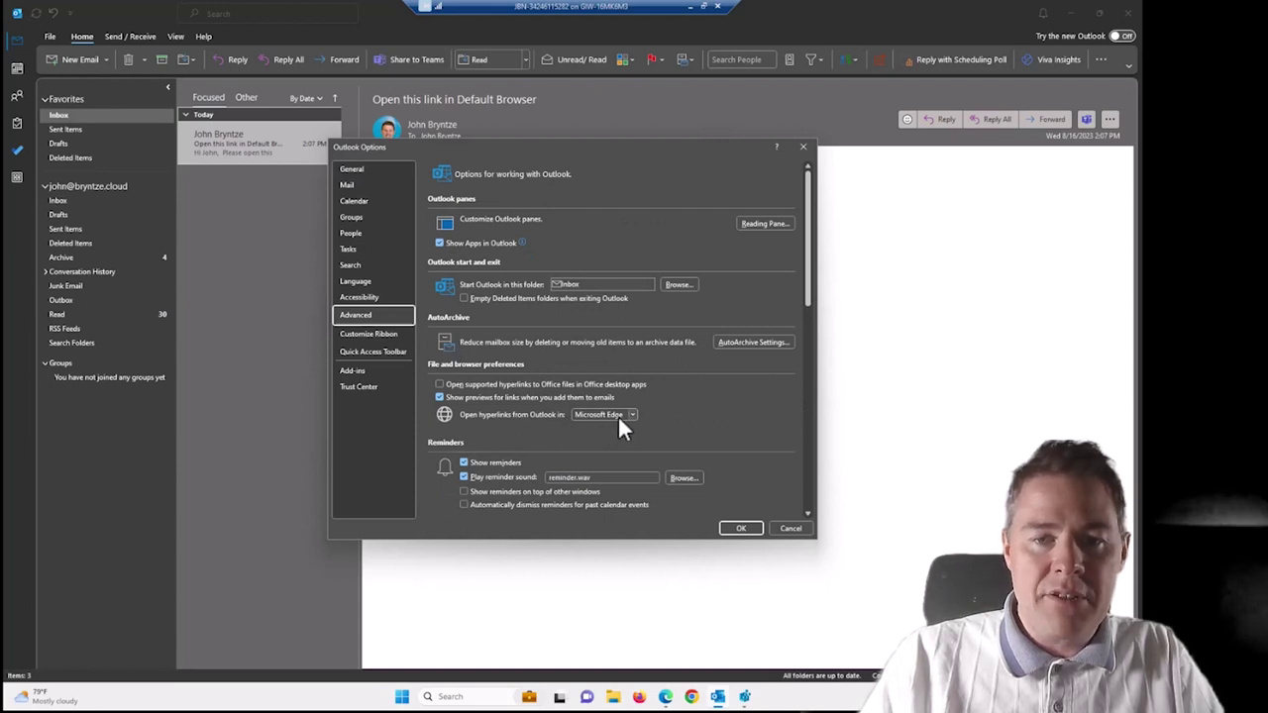
click(789, 529)
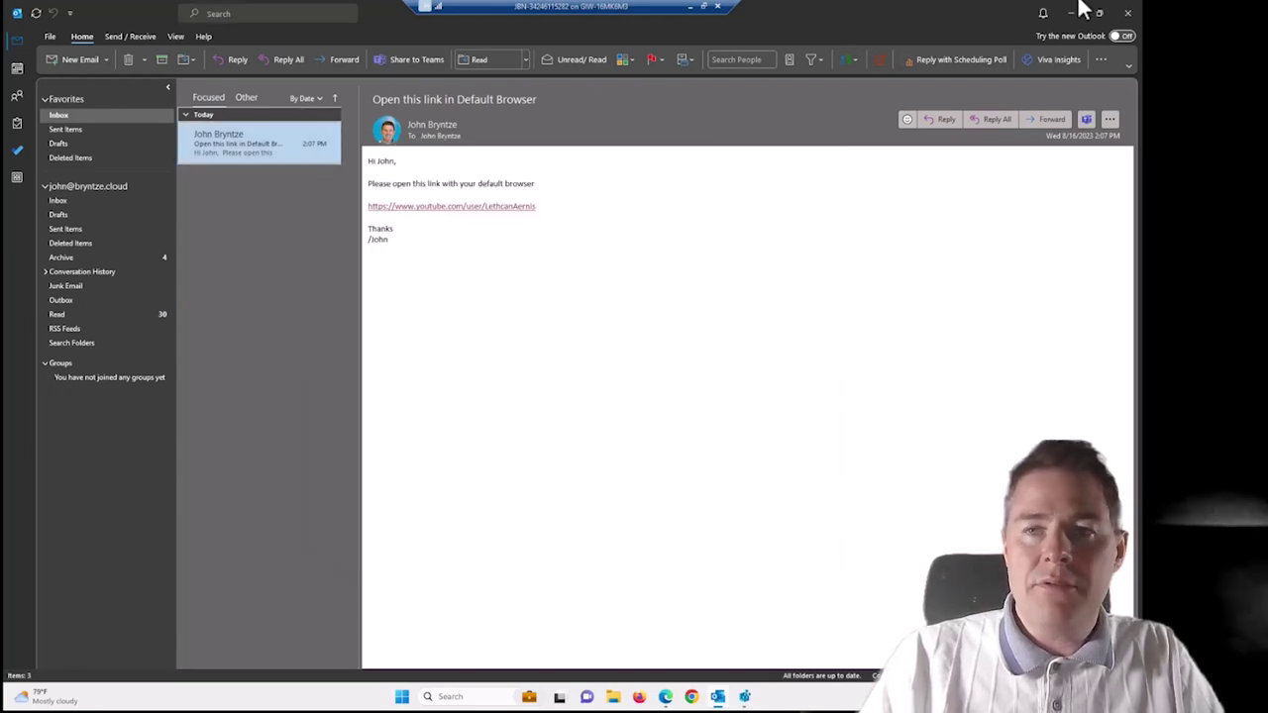
click(1127, 12)
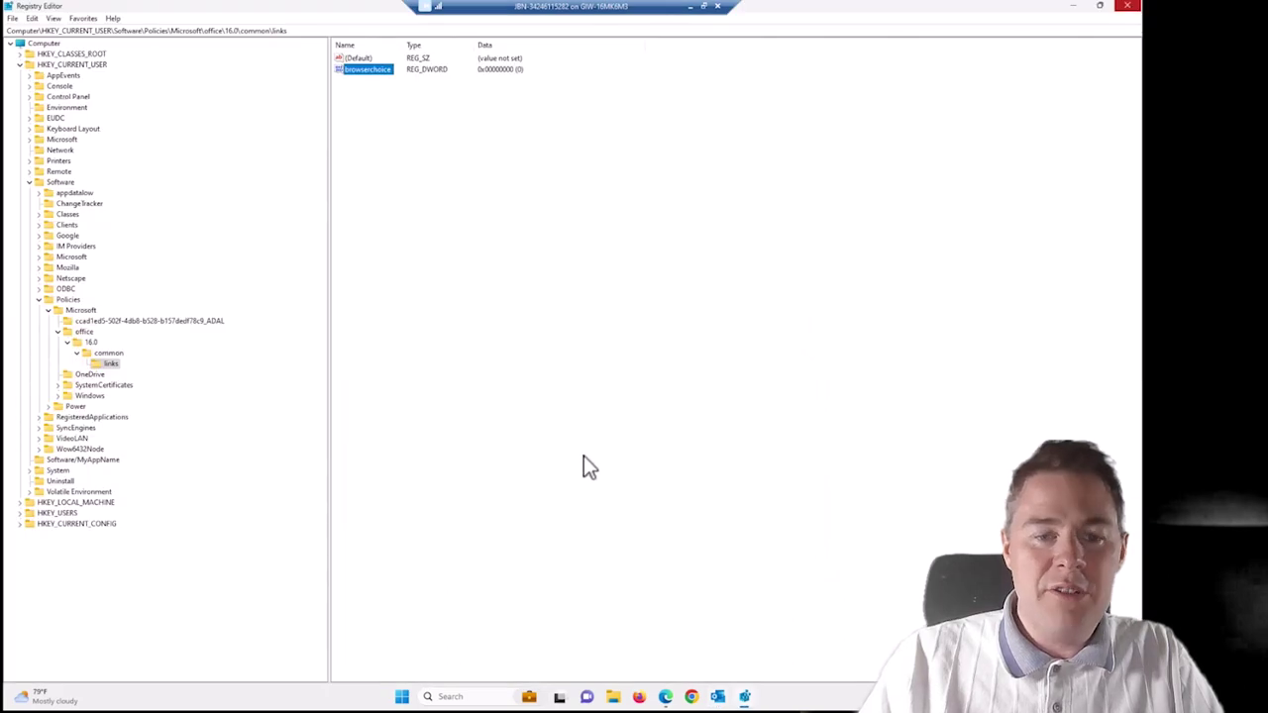
click(717, 697)
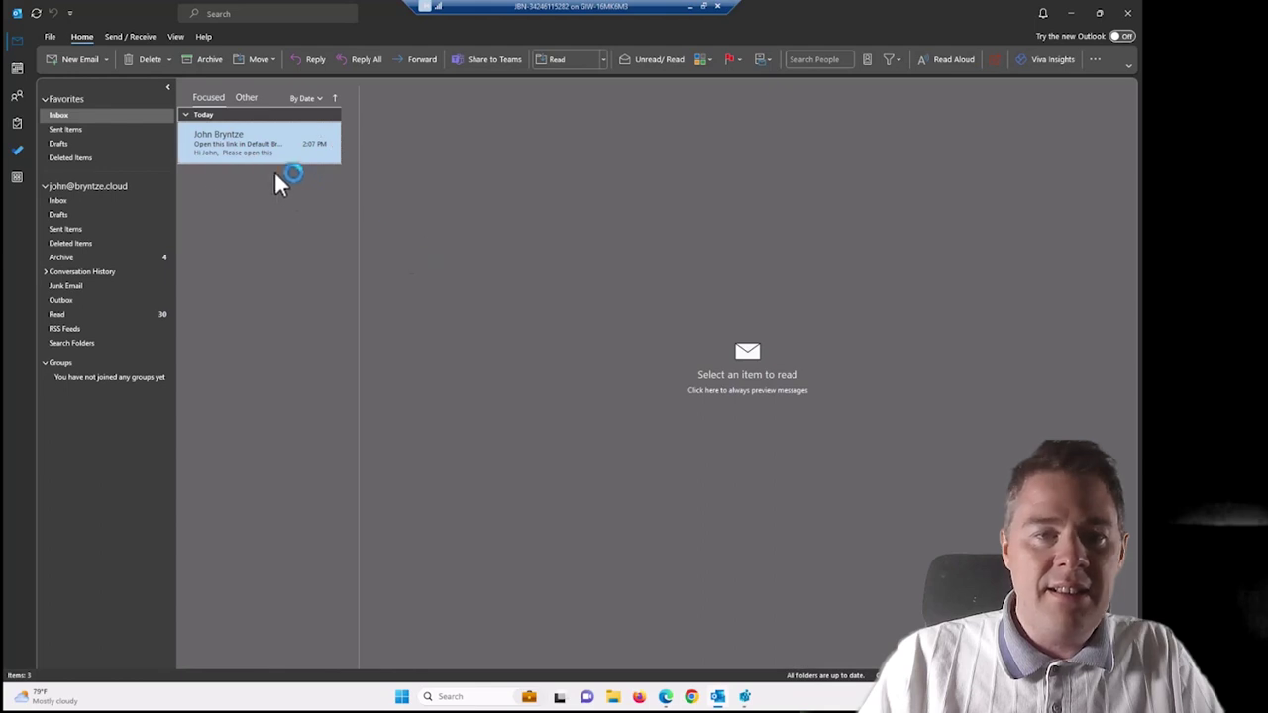
Reopen Outlook Options > Advanced, seeing hyperlinks locked to Default Browser, then close the options.
click(47, 36)
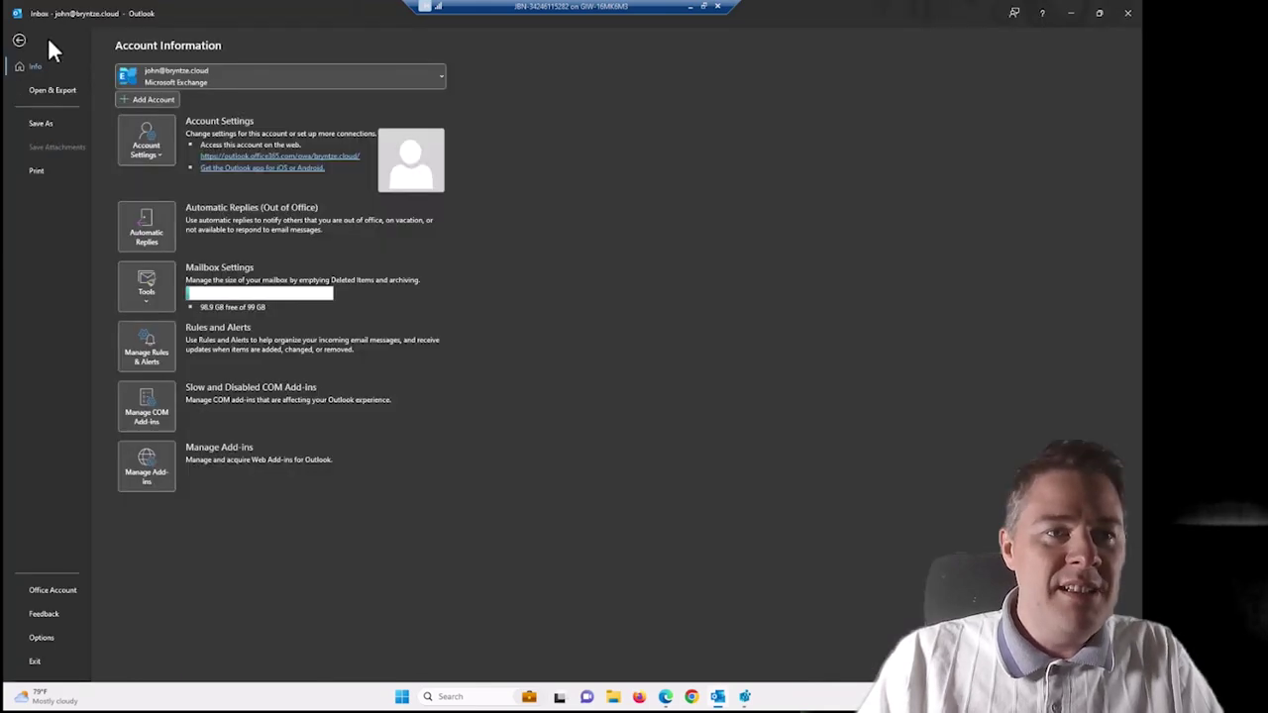
click(49, 639)
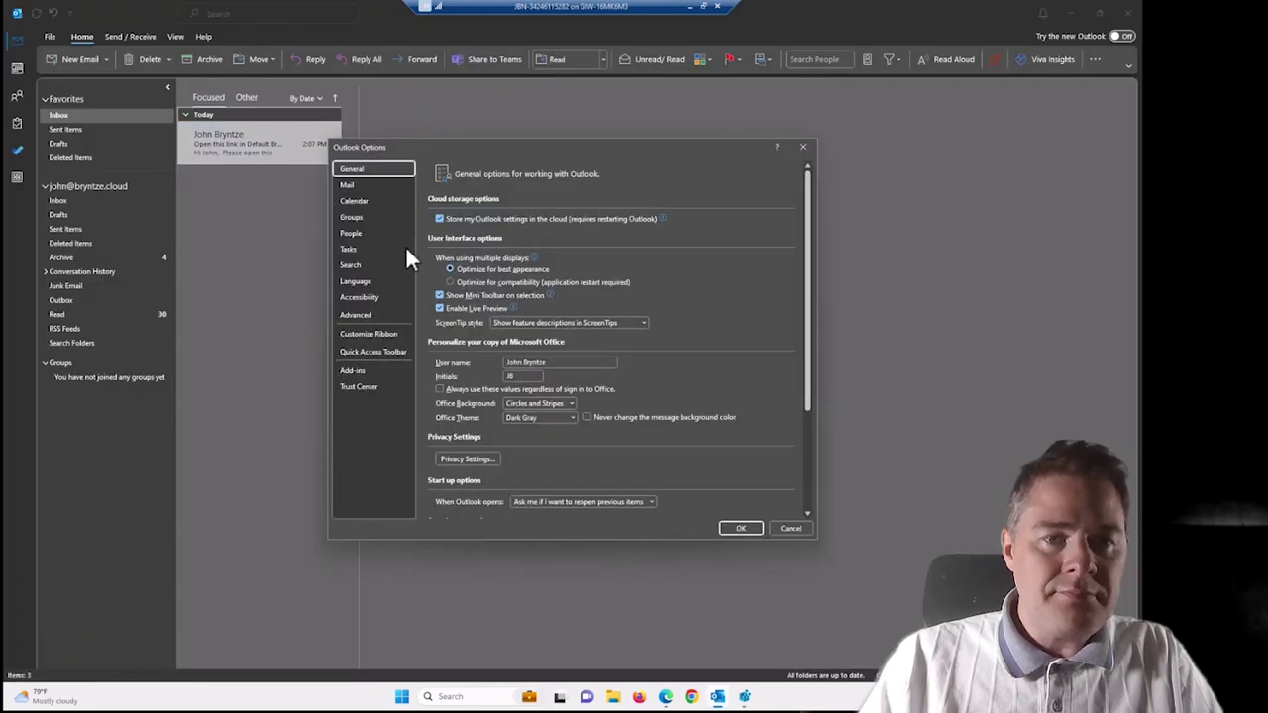
click(365, 315)
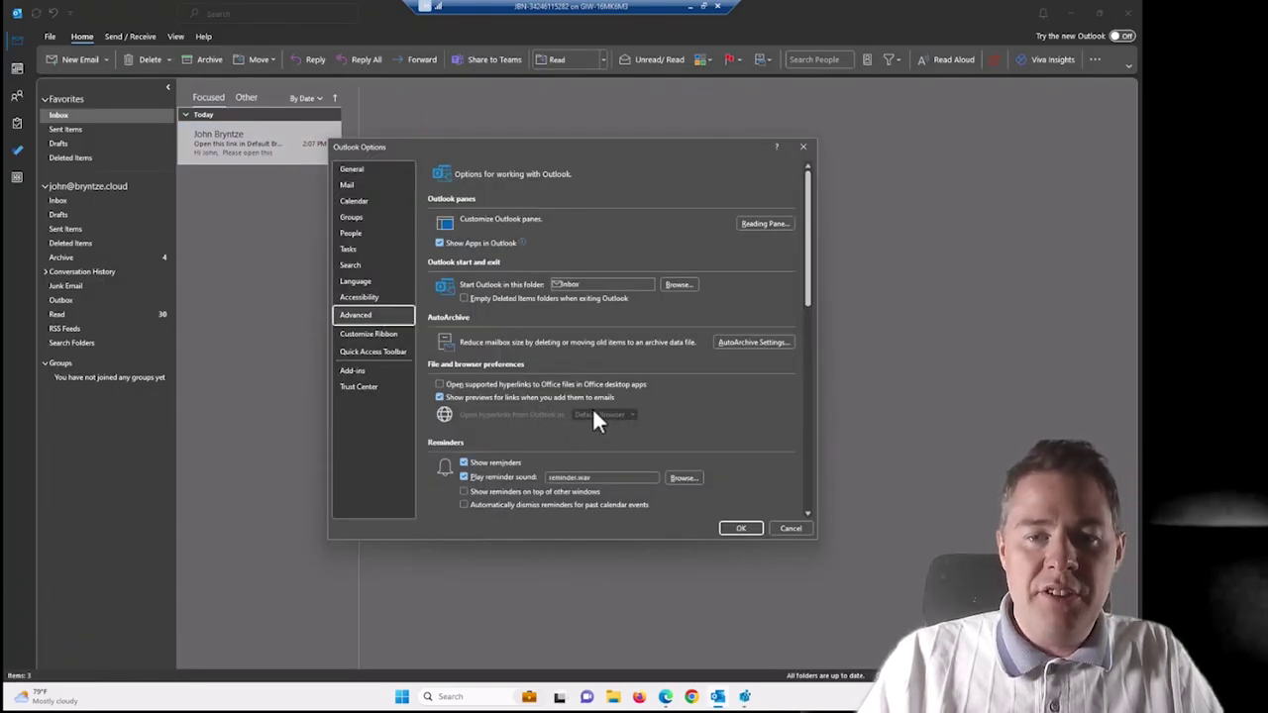
click(745, 698)
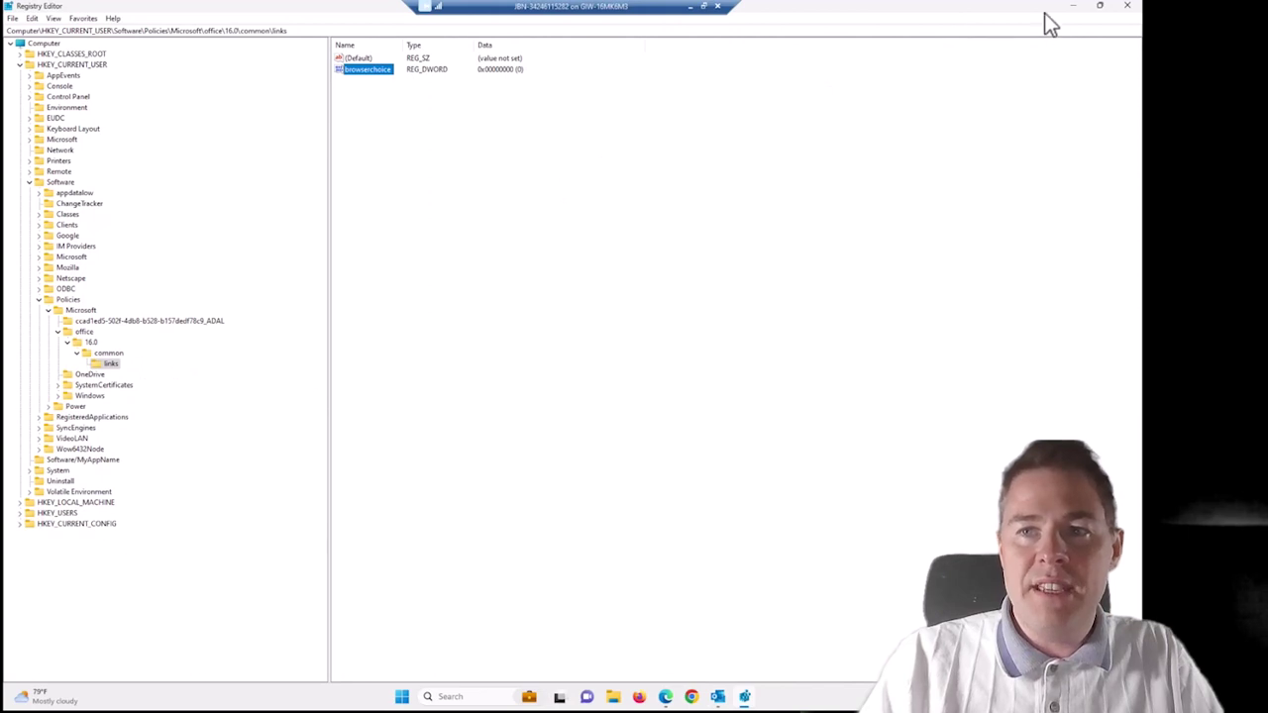
click(1073, 8)
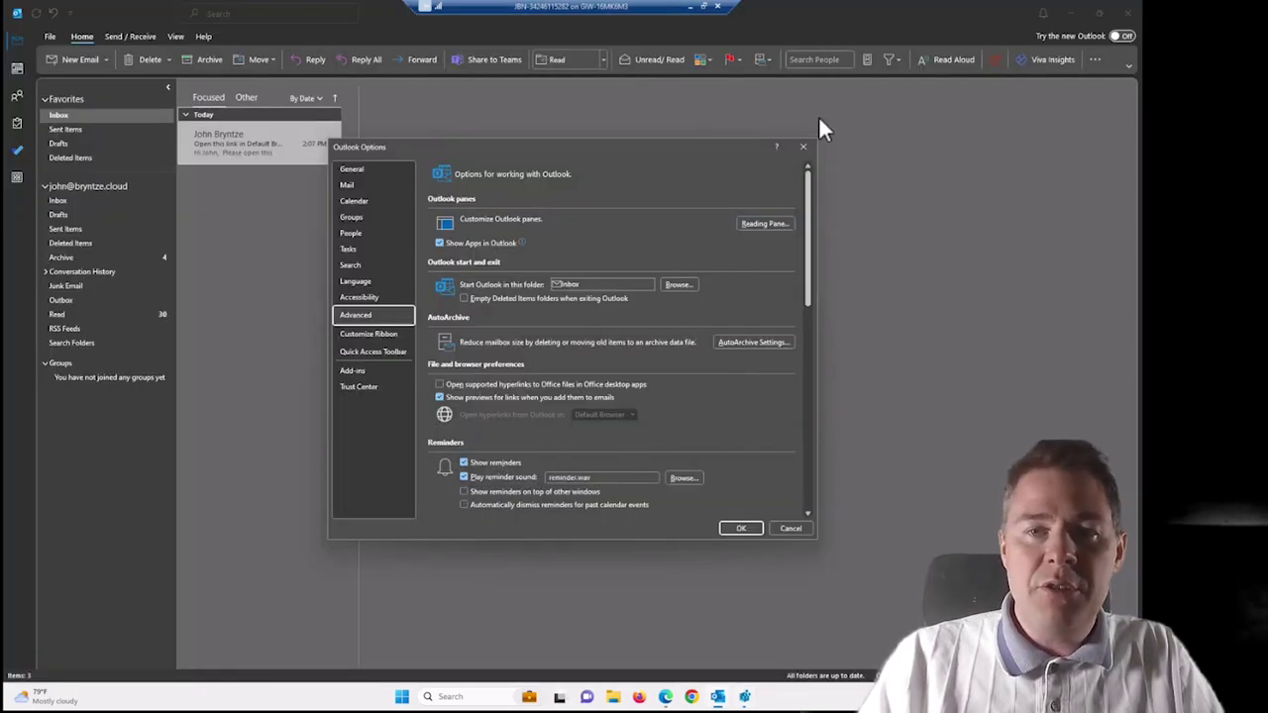
click(804, 151)
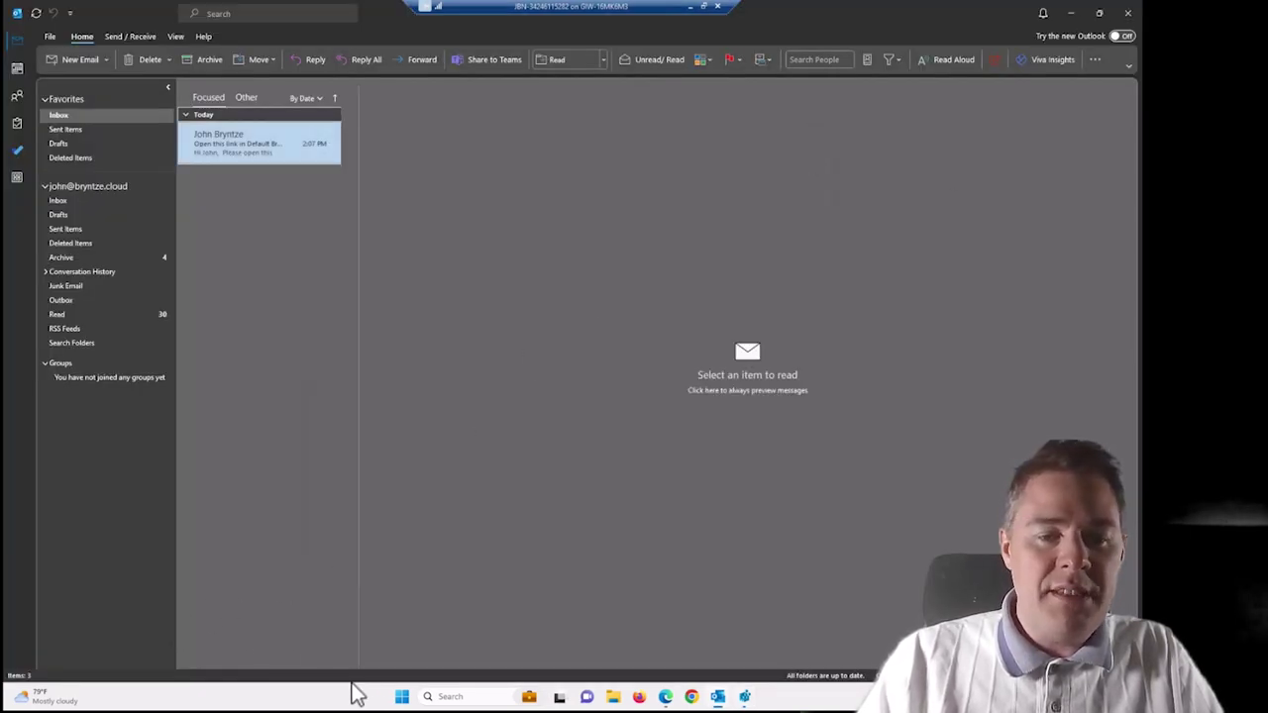
click(401, 696)
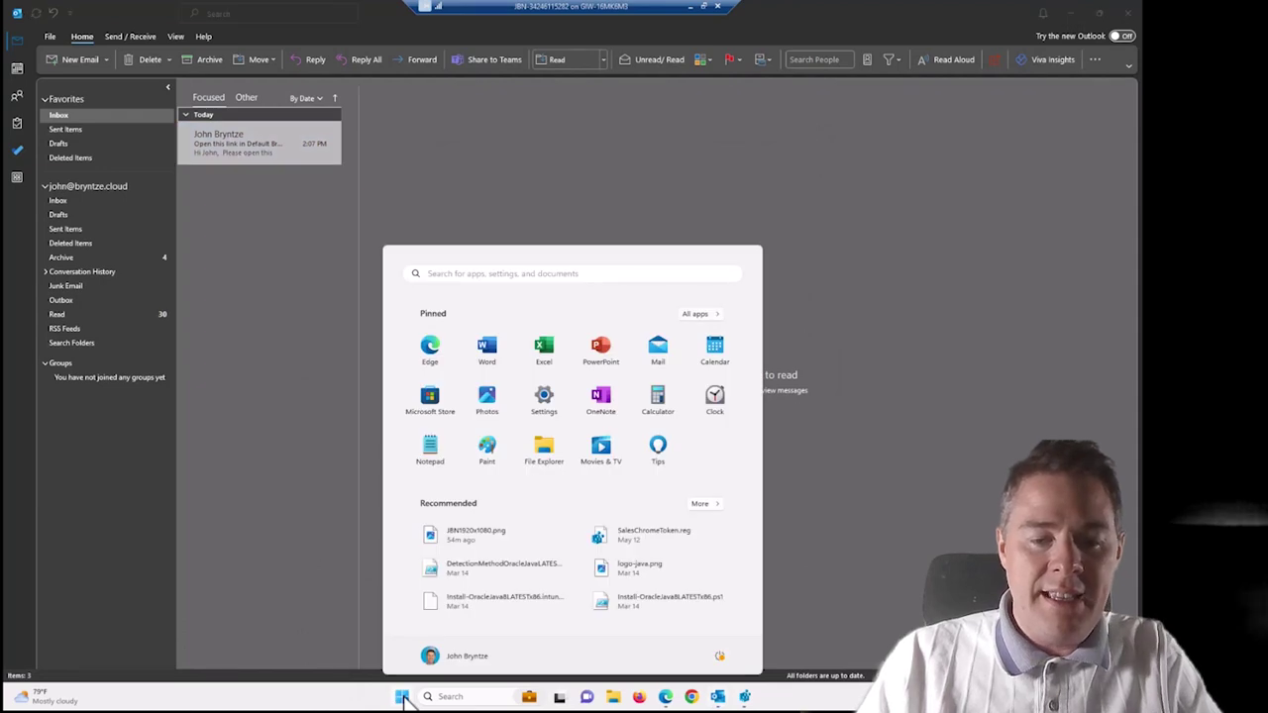
In Default apps, search 'chrome' and confirm Google Chrome handles .htm and .html, then close Settings.
text(defa)
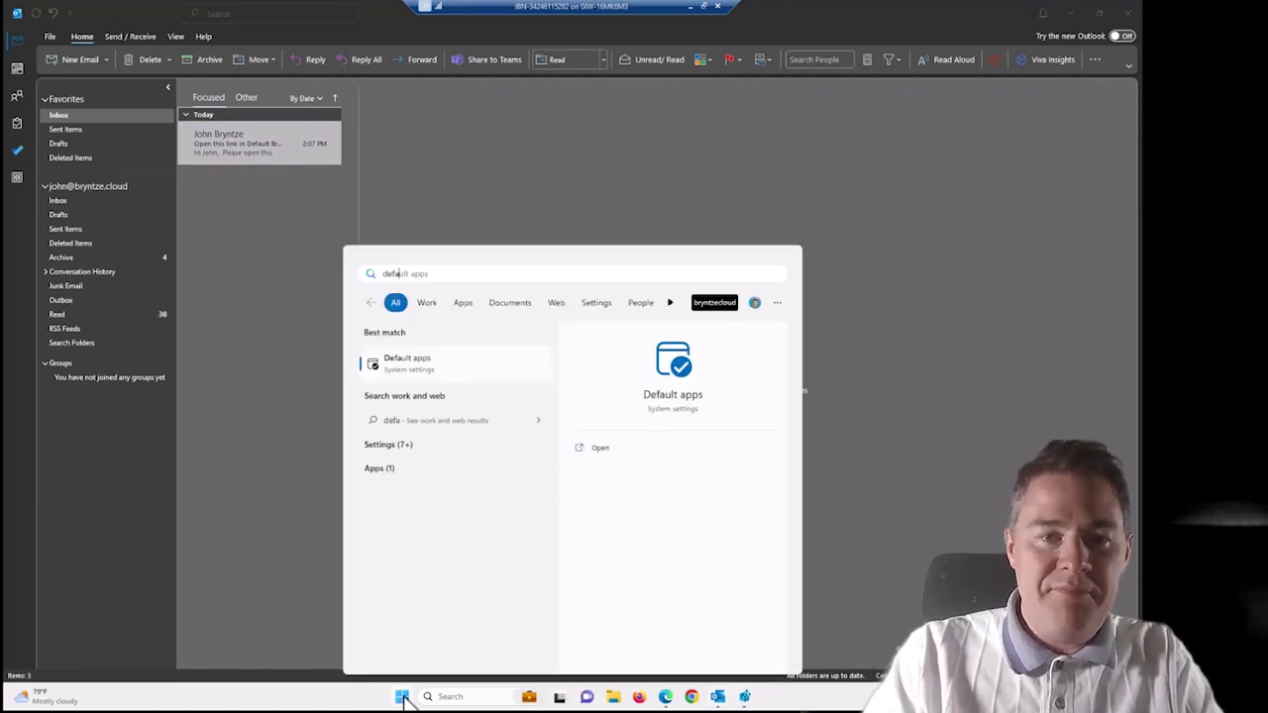
text(u)
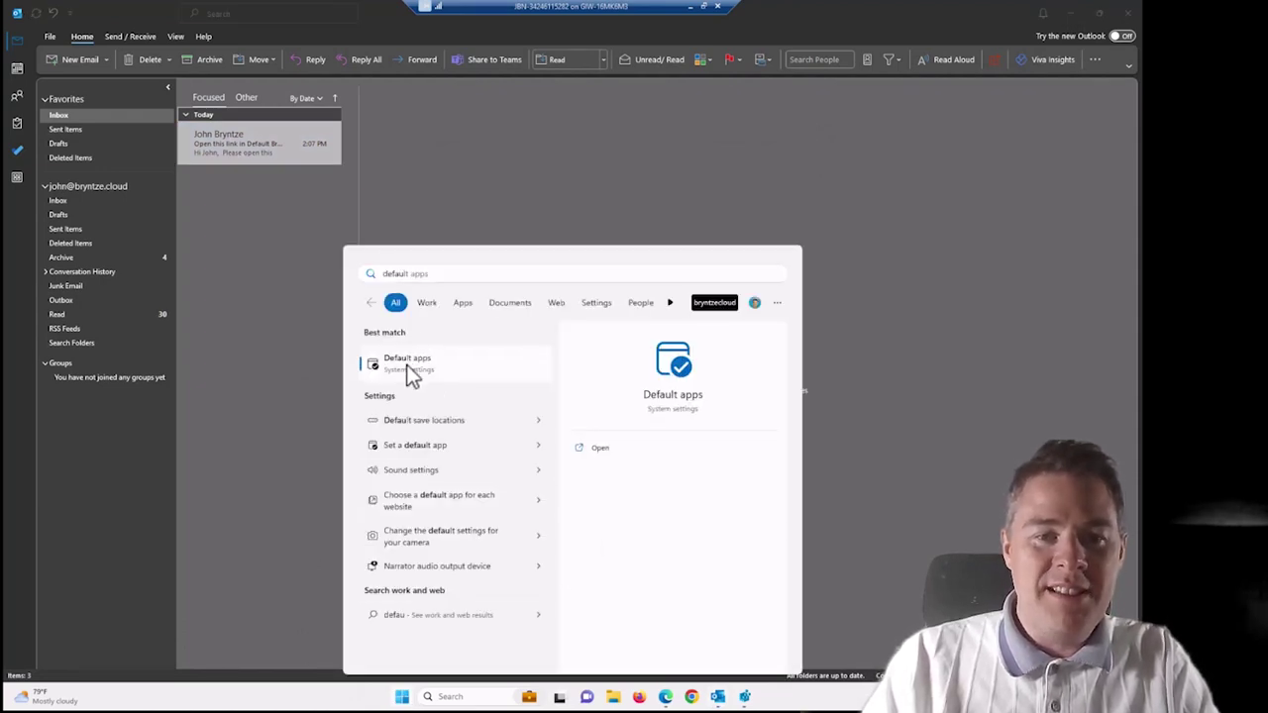
click(406, 364)
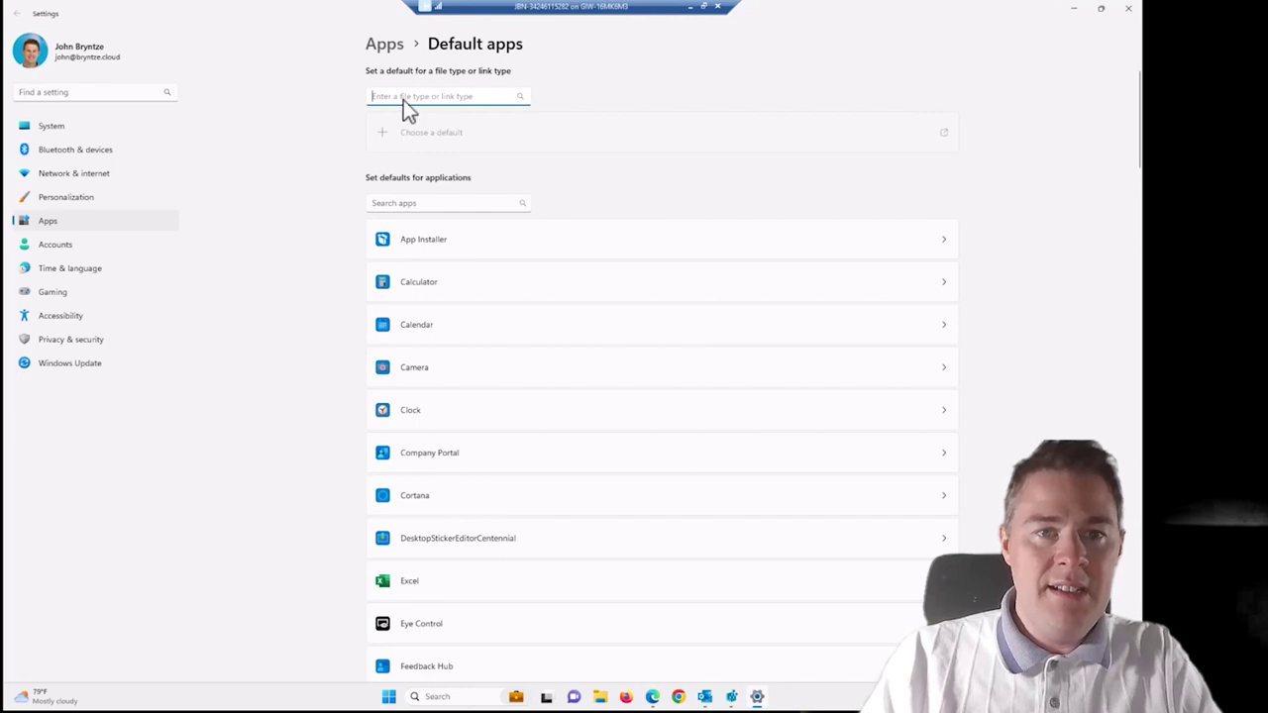
text(chrome)
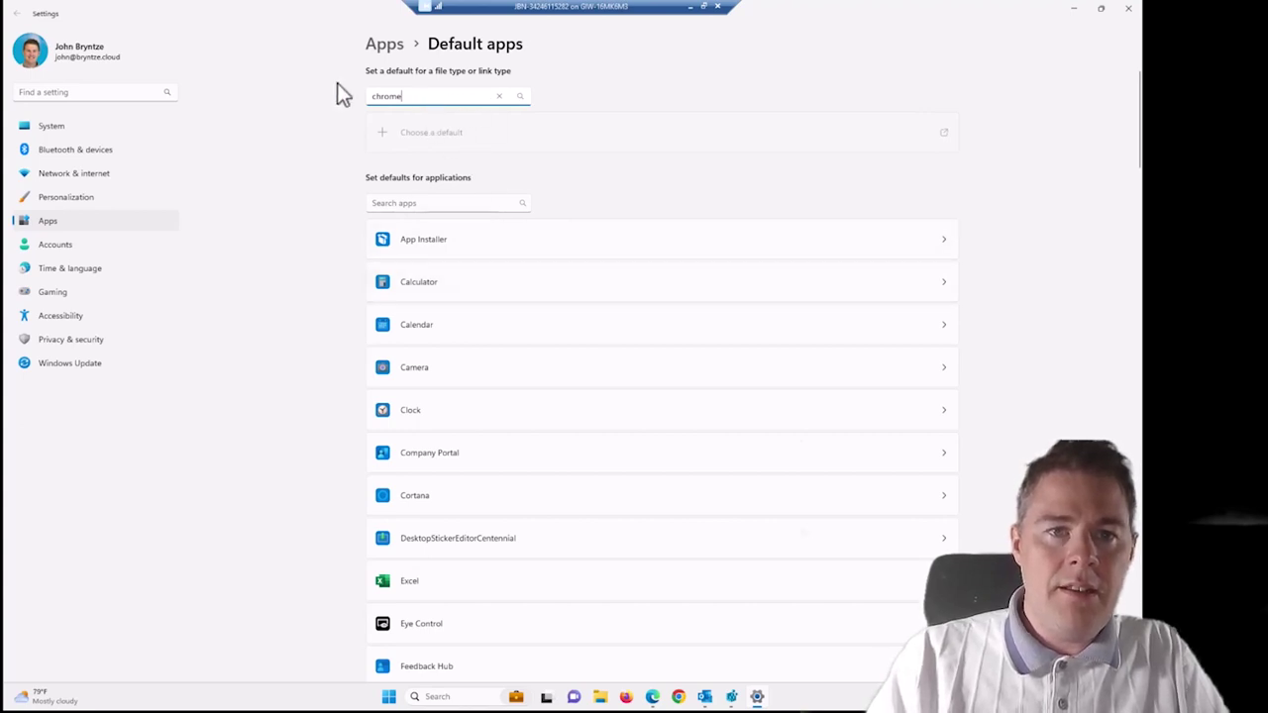
key(ctrl+a)
key(BackSpace)
click(397, 203)
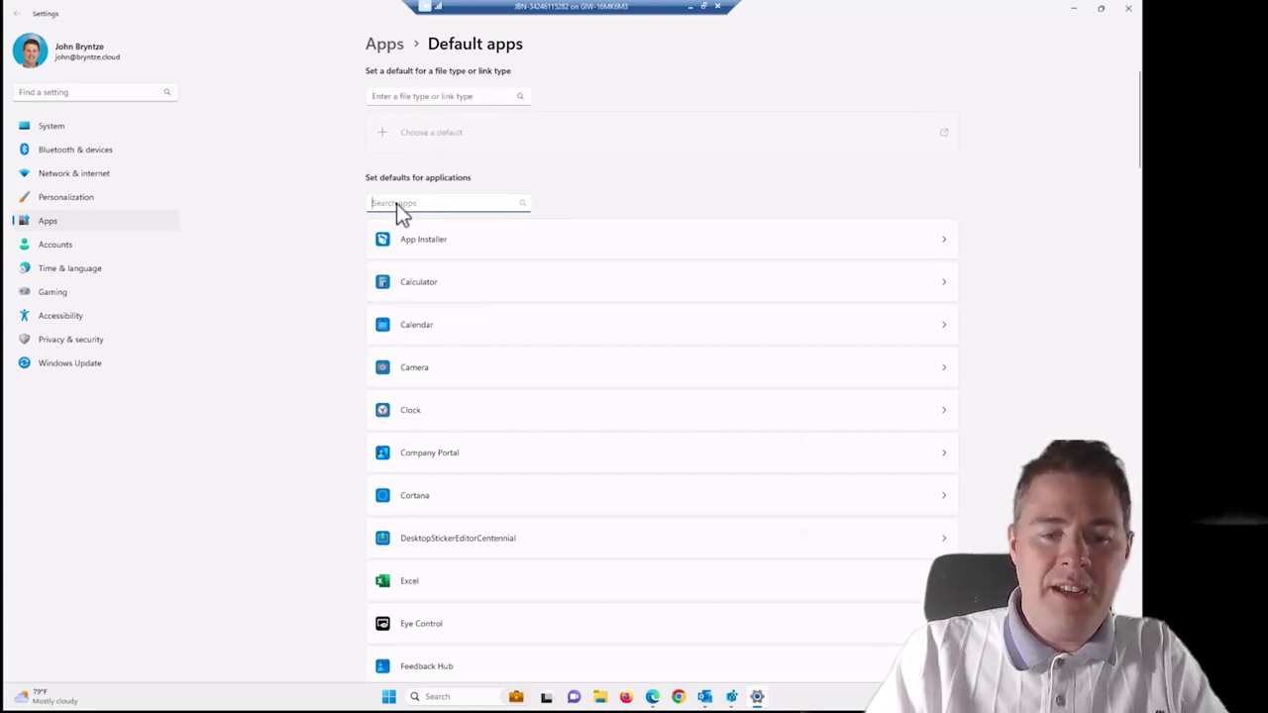
text(chrome)
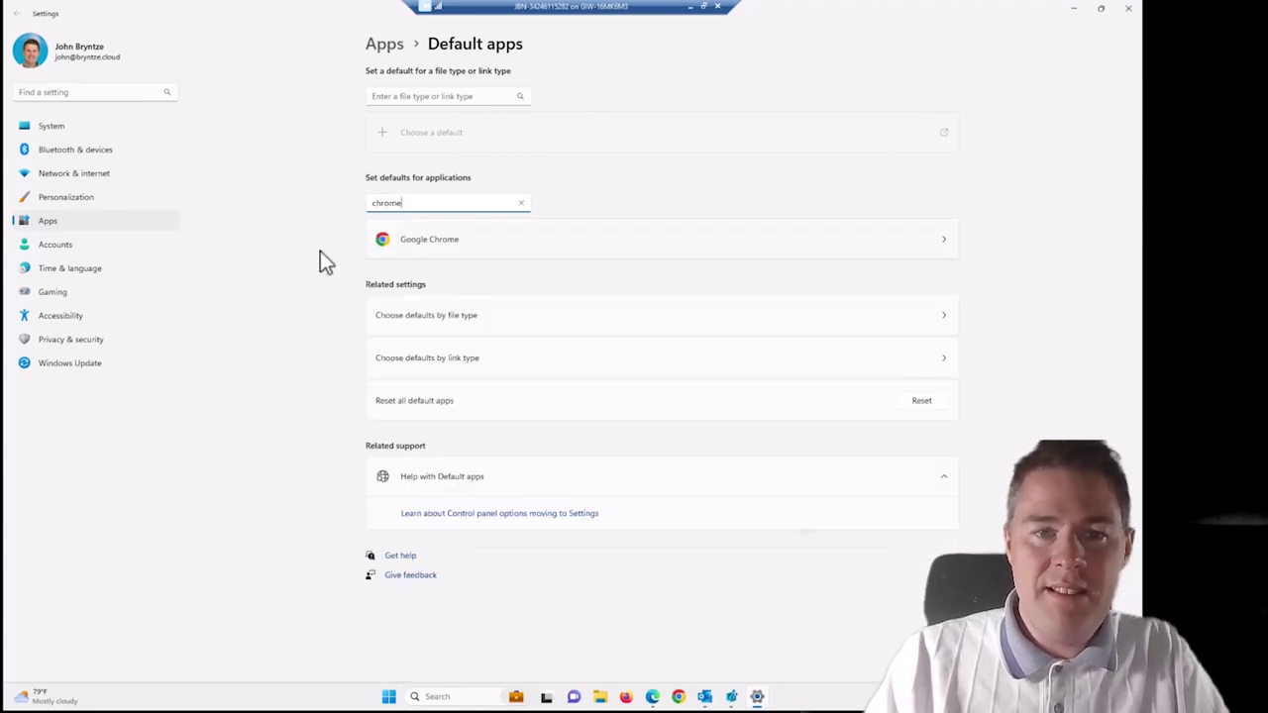
click(397, 240)
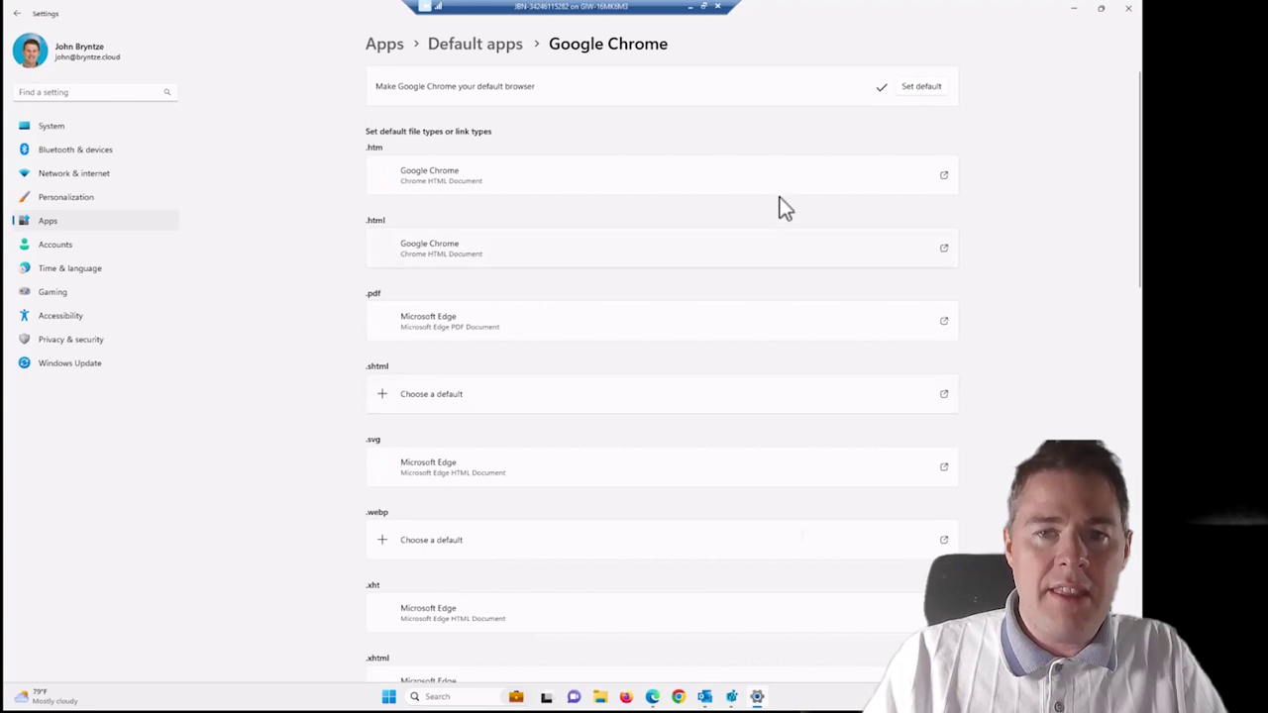
click(1127, 9)
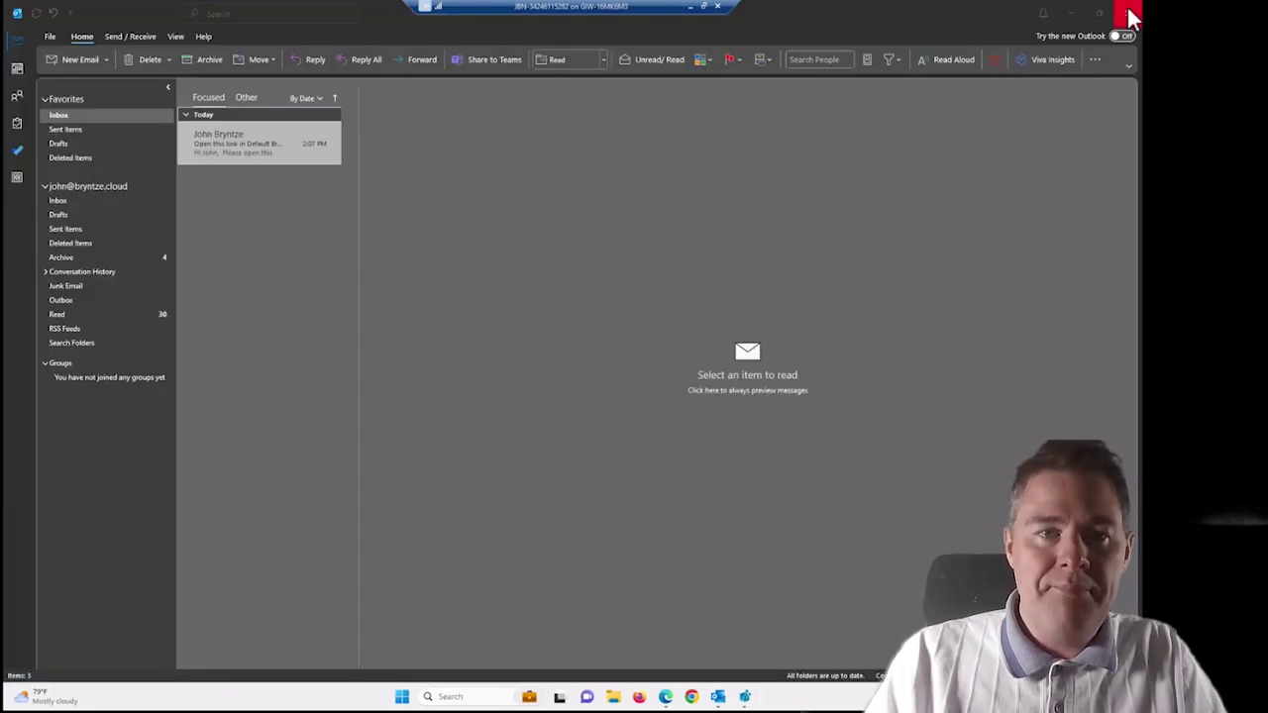
Open the test email's YouTube link in Chrome and view Chrome's browser management details.
click(232, 140)
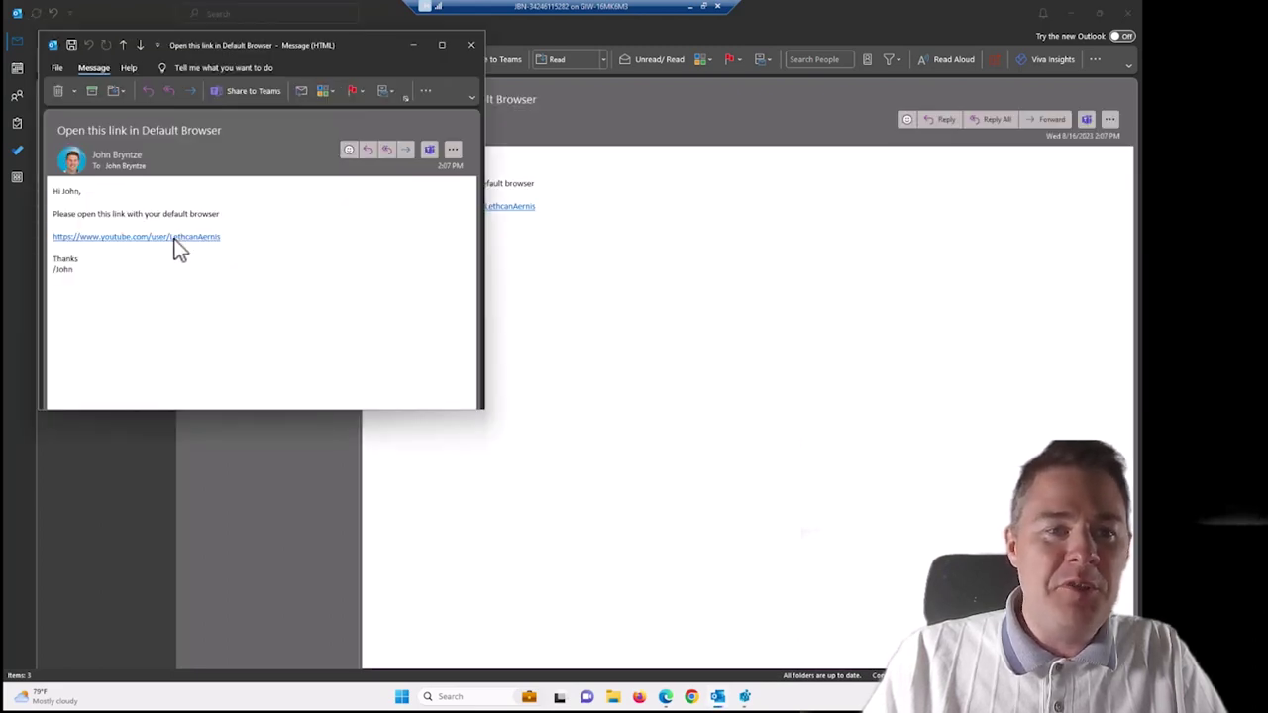
click(172, 239)
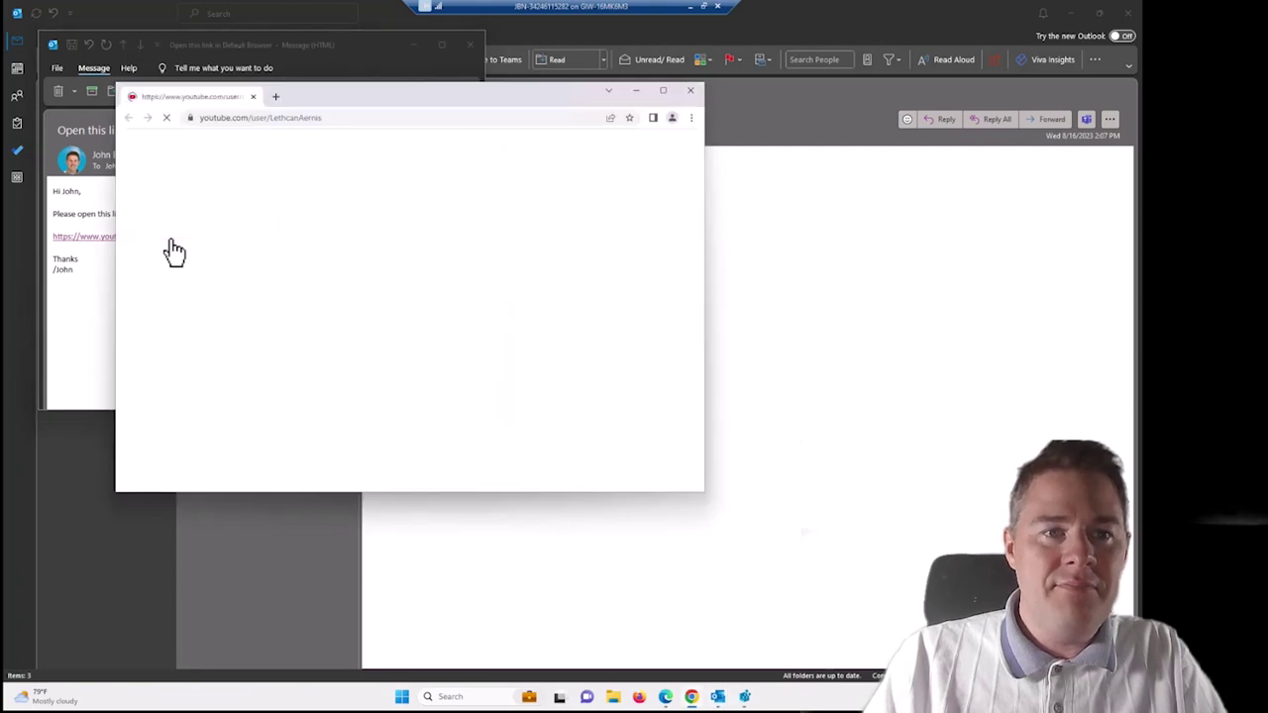
click(692, 117)
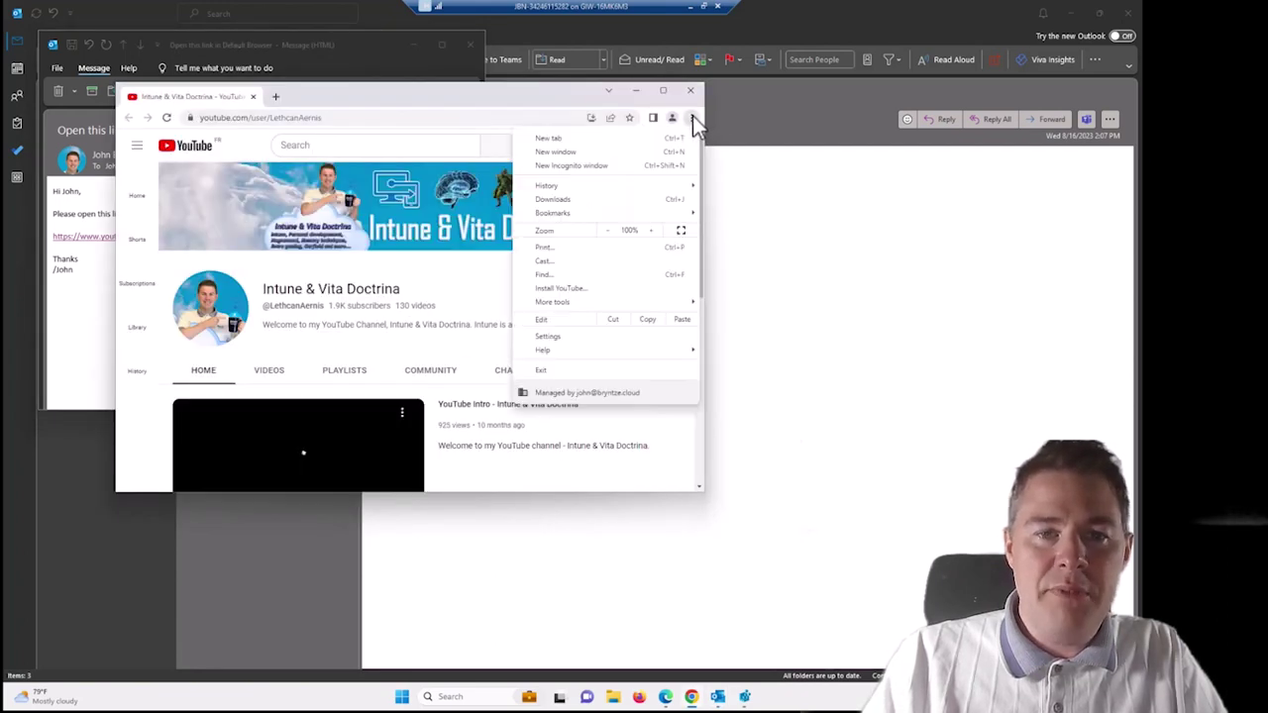
click(588, 393)
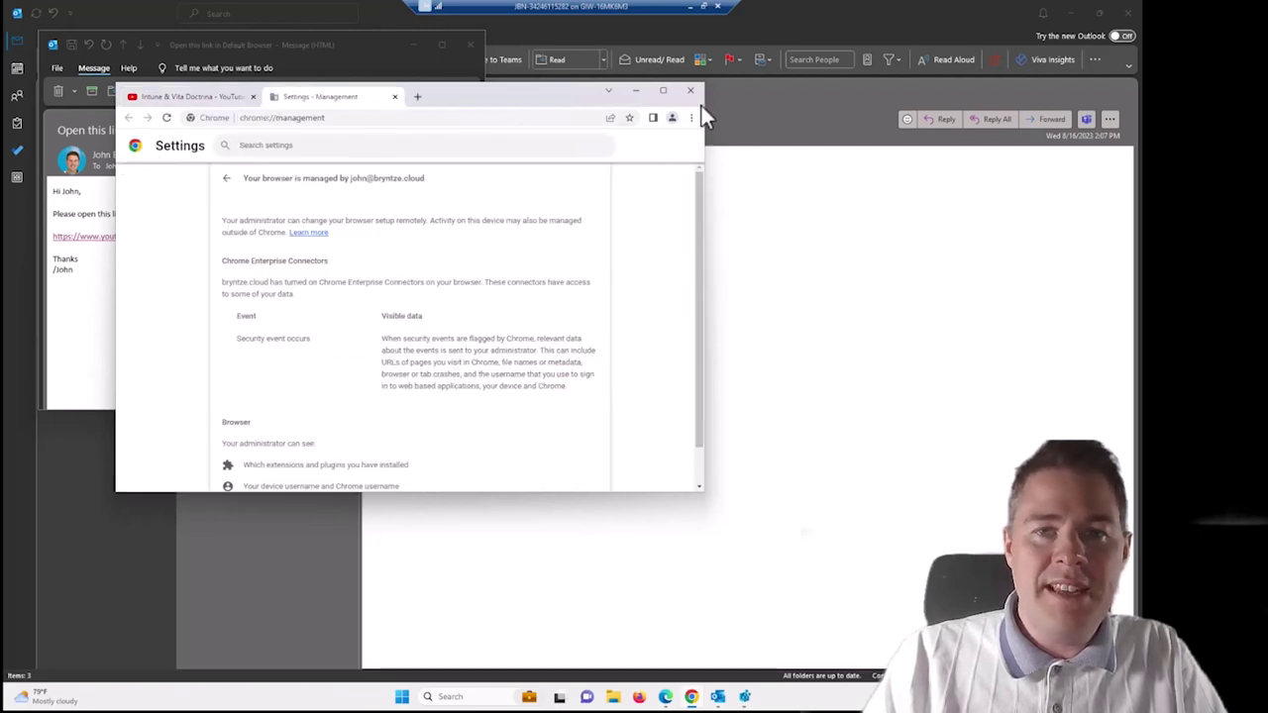
Minimize Chrome and the message window to return to the Intune device status report.
click(637, 92)
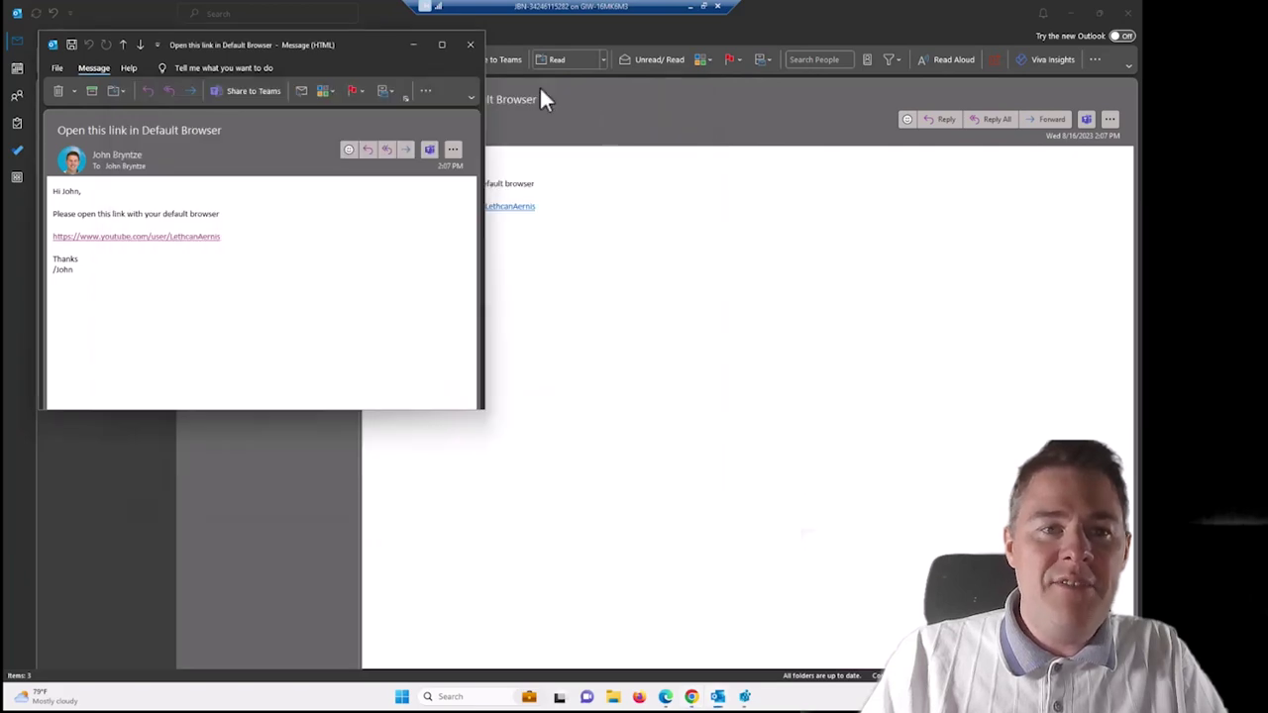
click(416, 47)
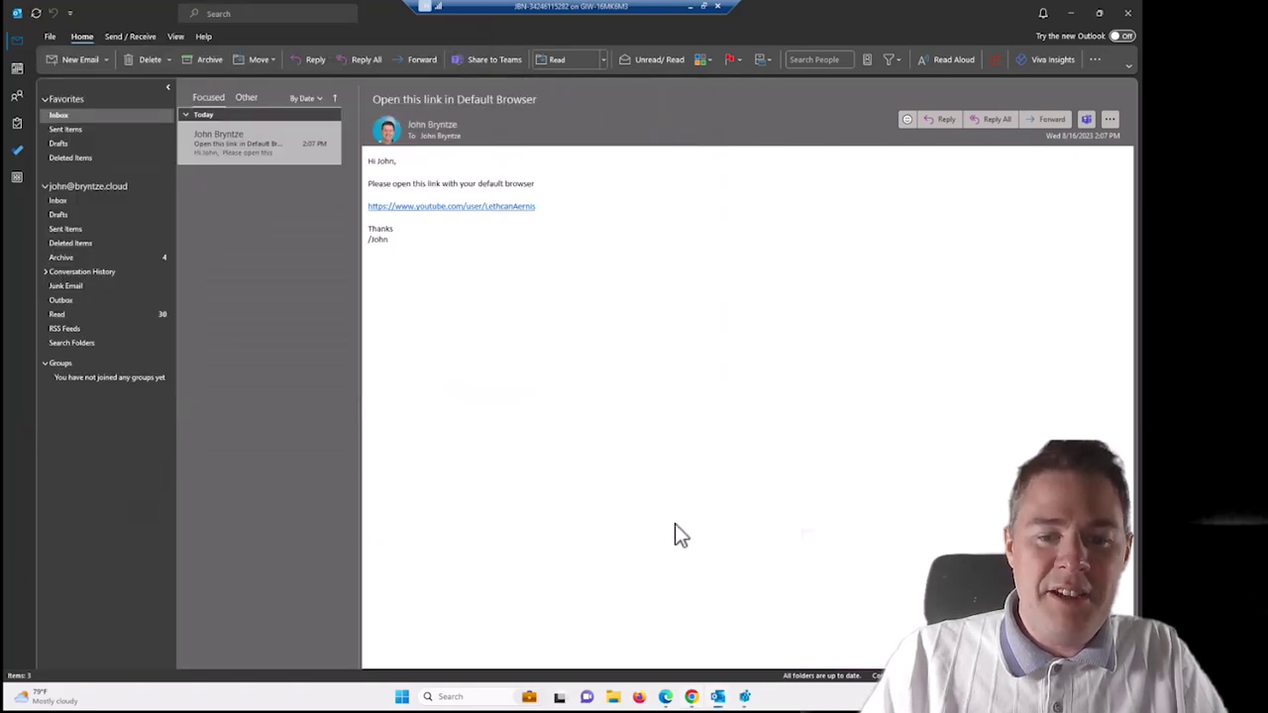
click(666, 698)
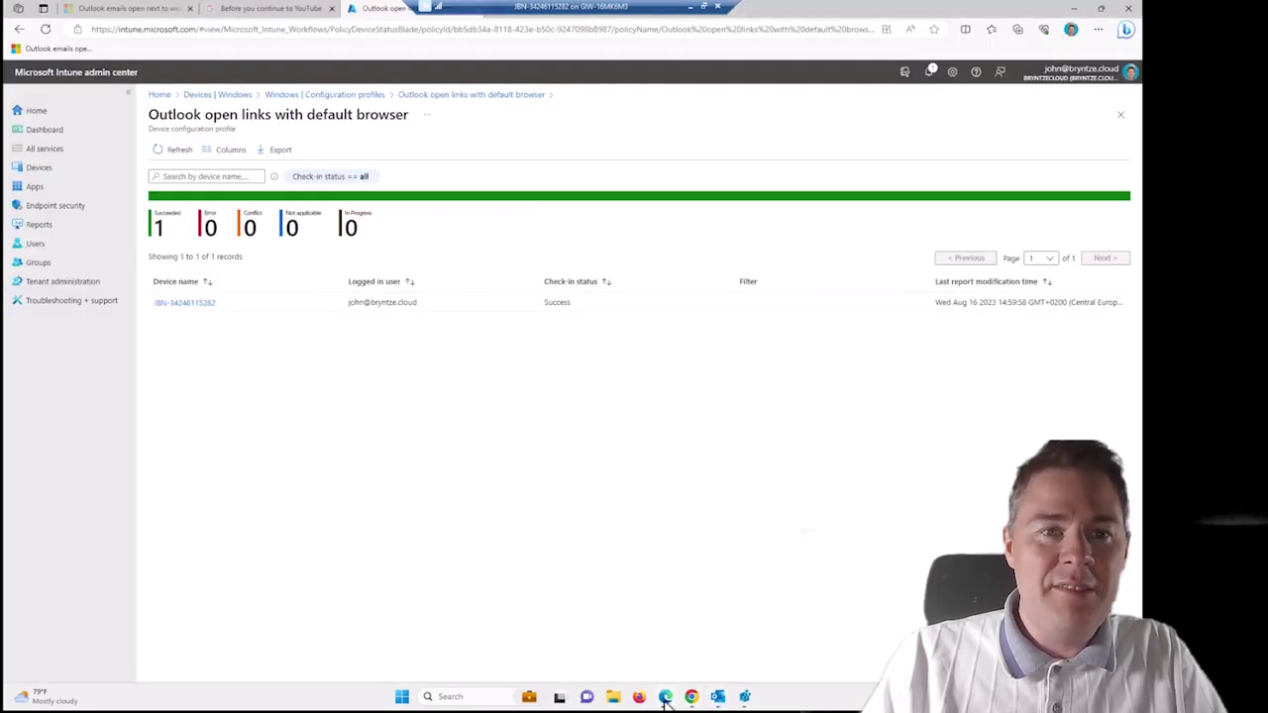
Show the 'Outlook emails open next to web links in Microsoft Edge' article, highlighting its intro and title.
click(136, 6)
scroll(358, 279, up, 5)
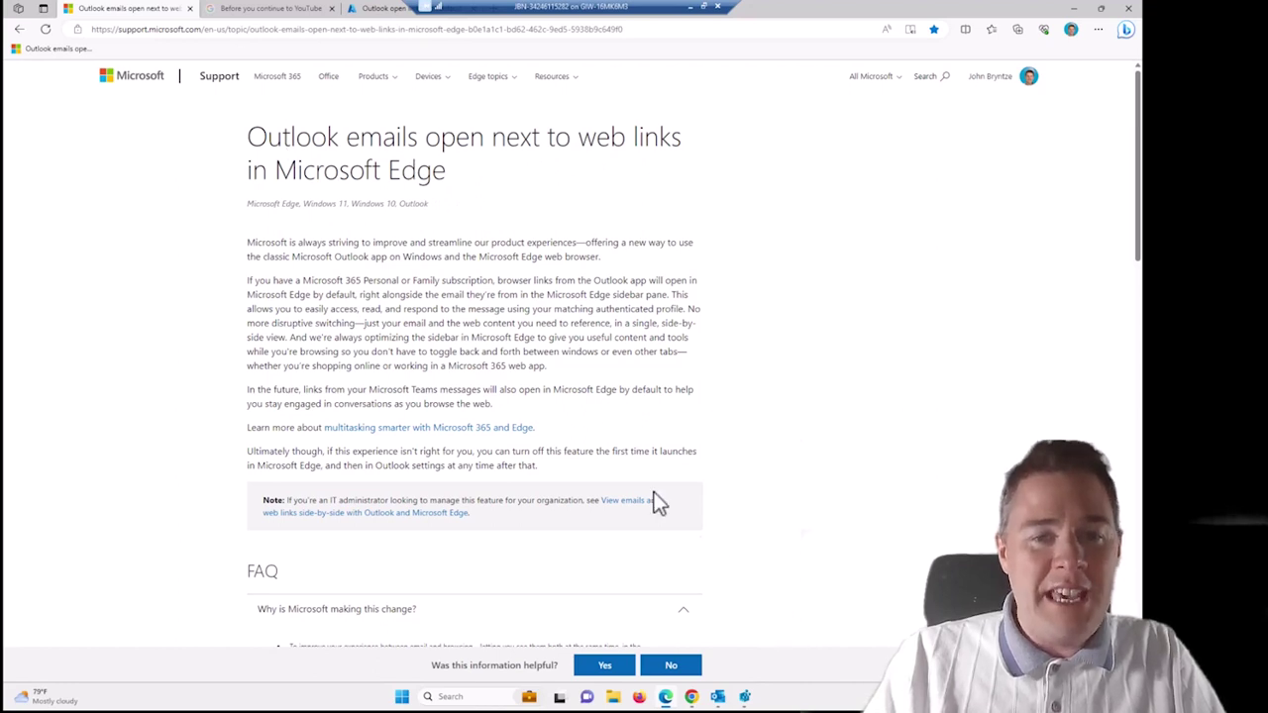
mouse_move(670, 701)
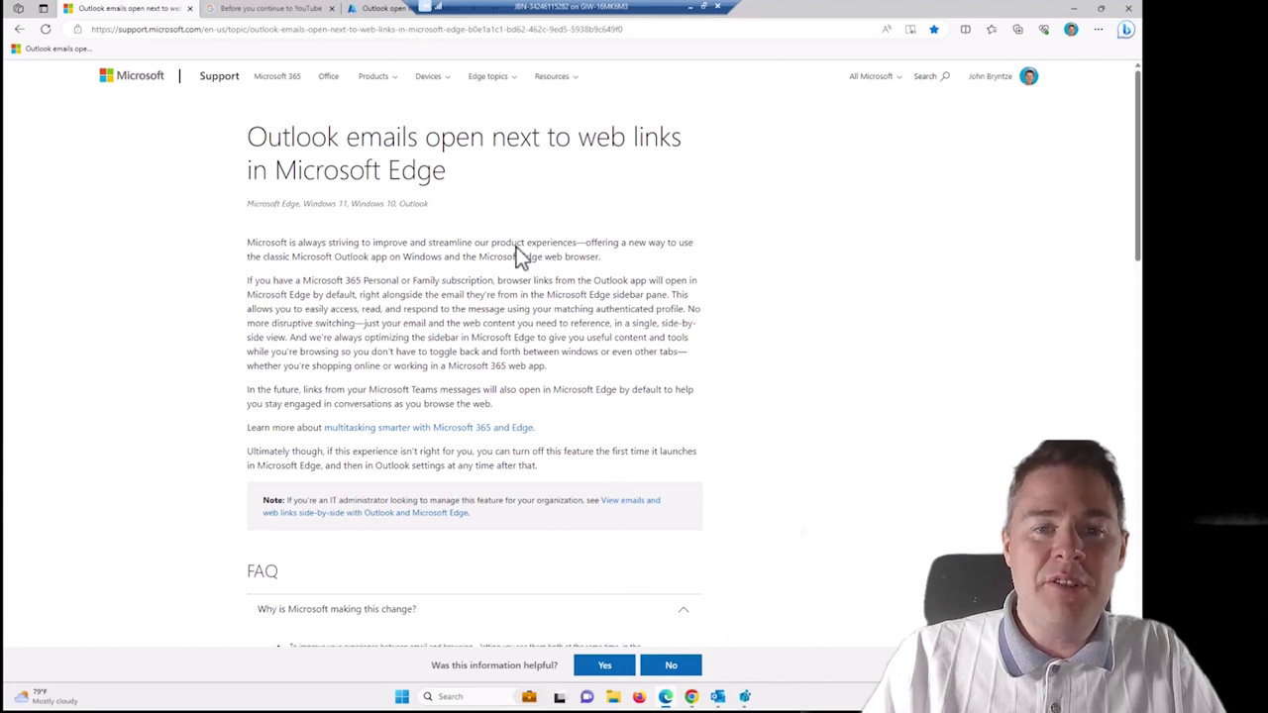
drag(516, 247, 561, 283)
click(446, 178)
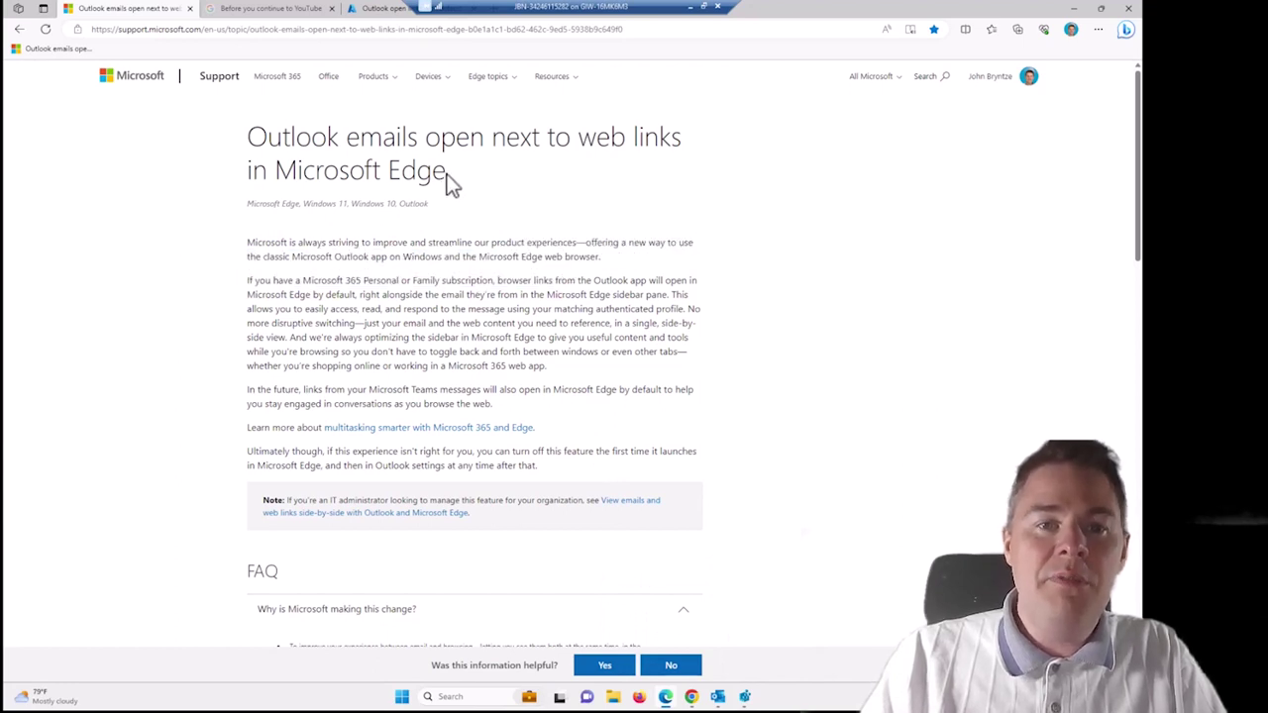
drag(382, 178, 298, 176)
click(520, 181)
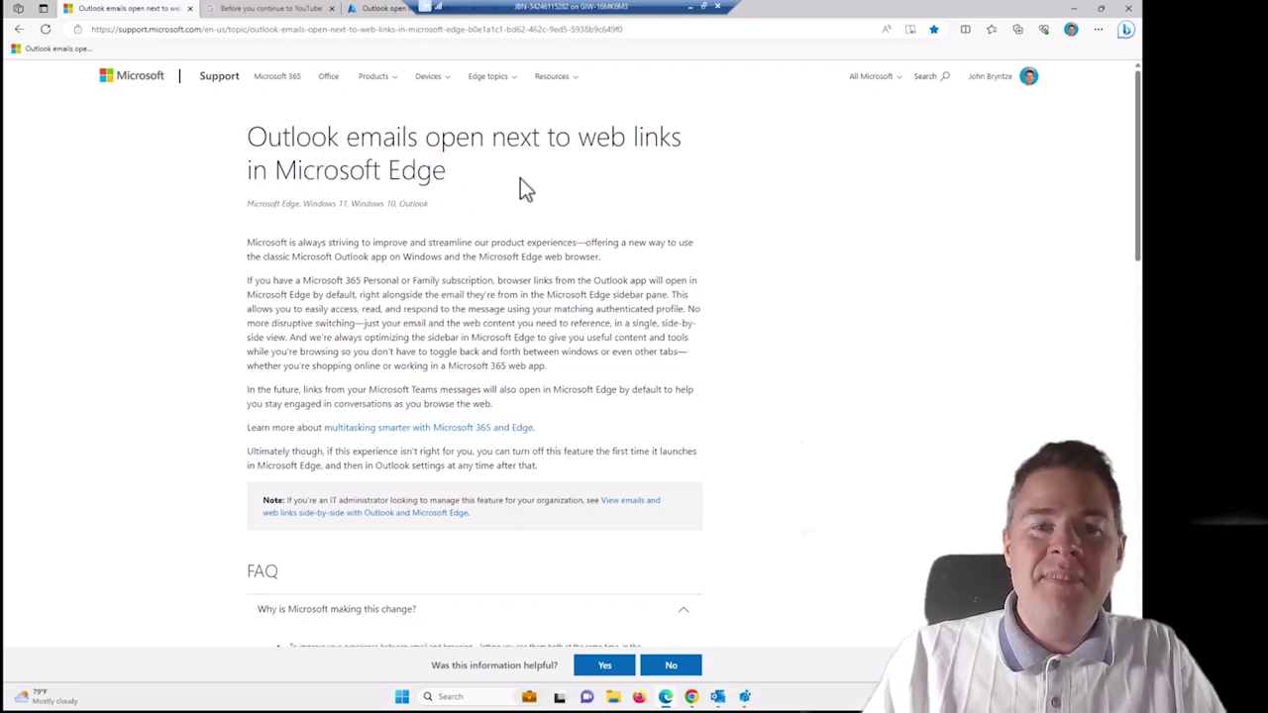